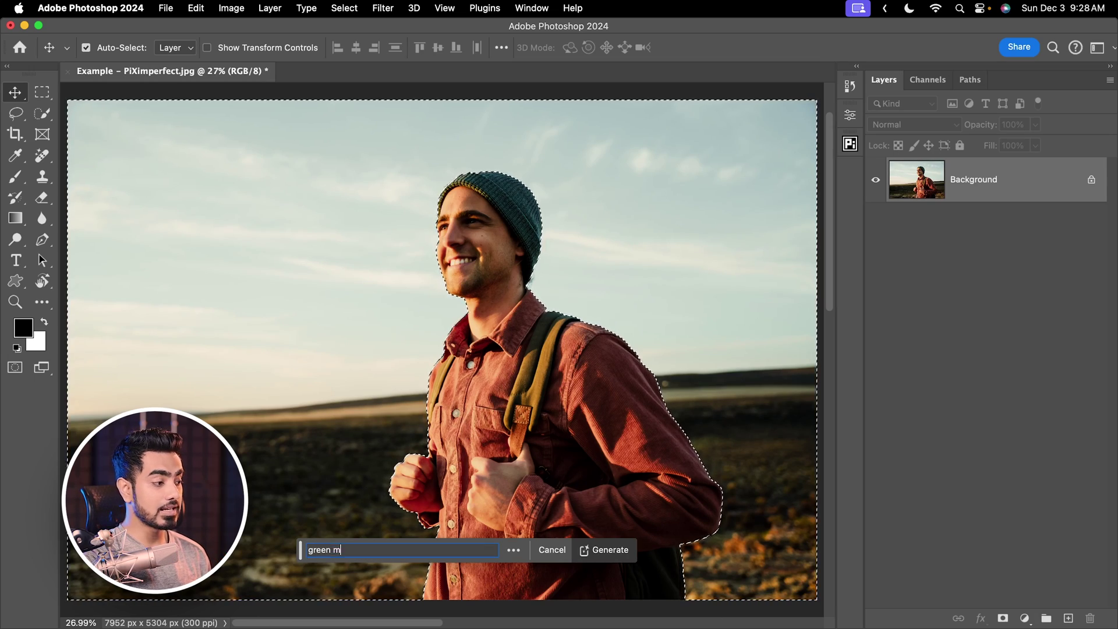
- Generate the green mountains background and keep the third, hazier variation
click(610, 550)
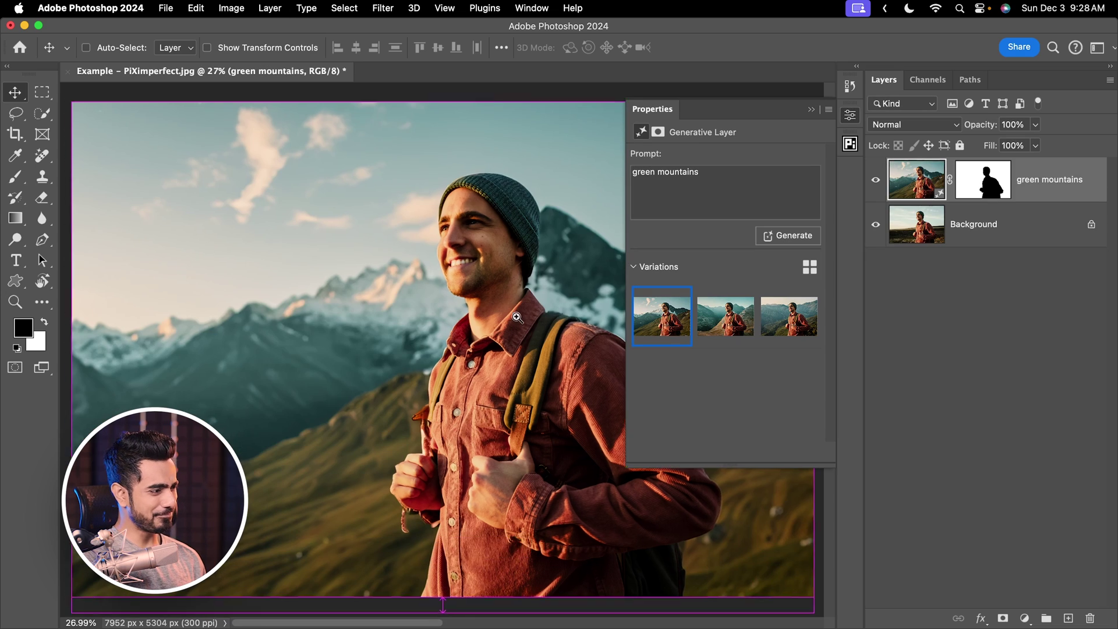
scroll(400, 285, down, 2)
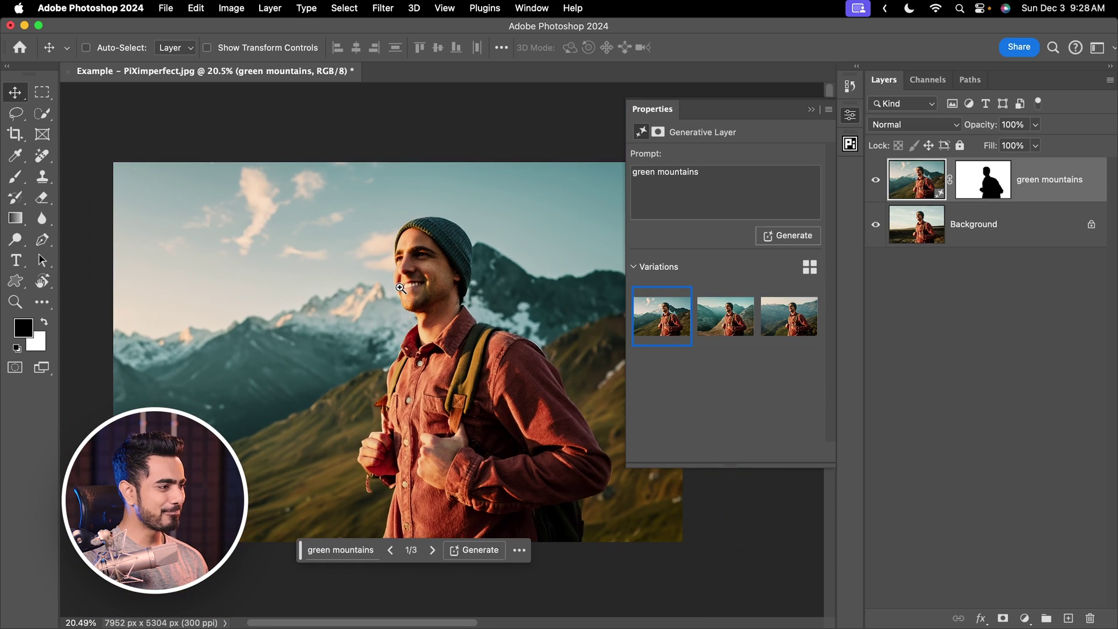
scroll(401, 285, up, 10)
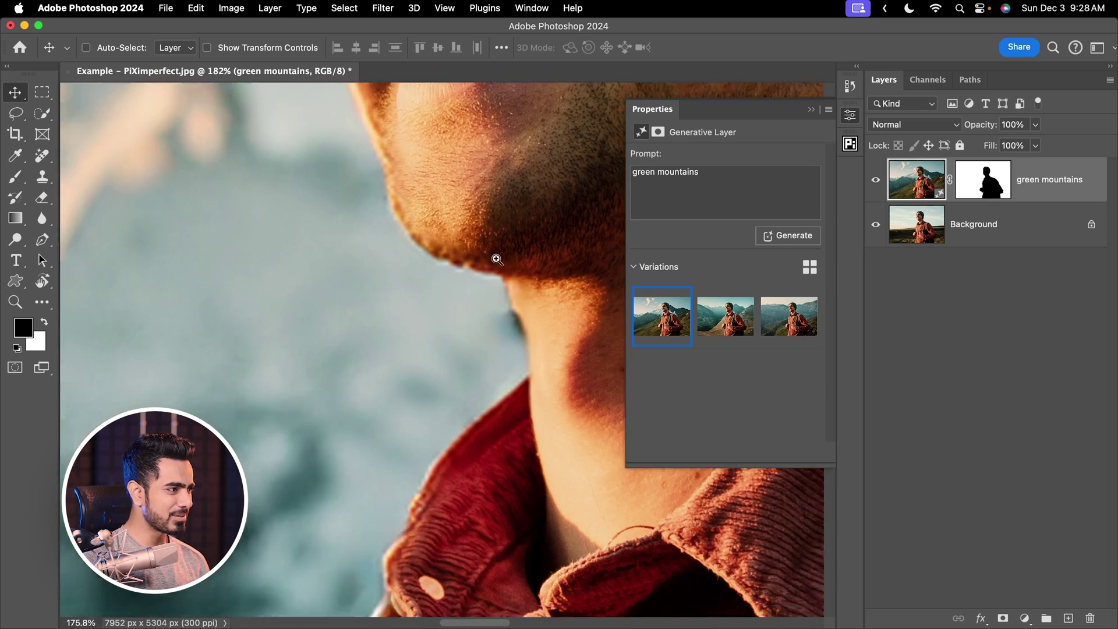
scroll(495, 259, down, 6)
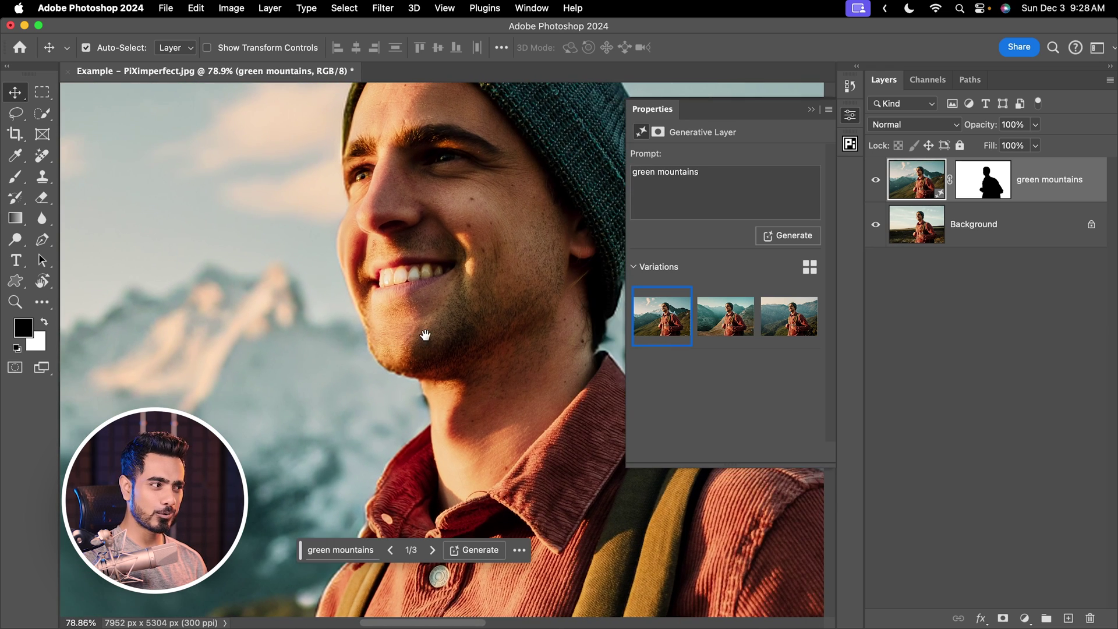
scroll(427, 330, down, 4)
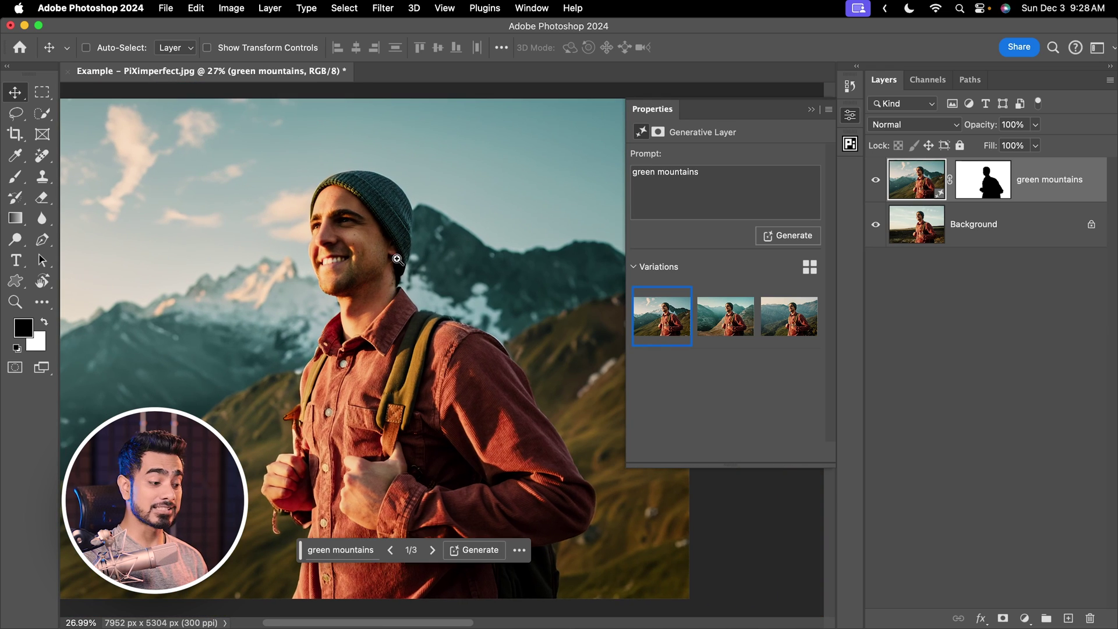
scroll(383, 232, down, 3)
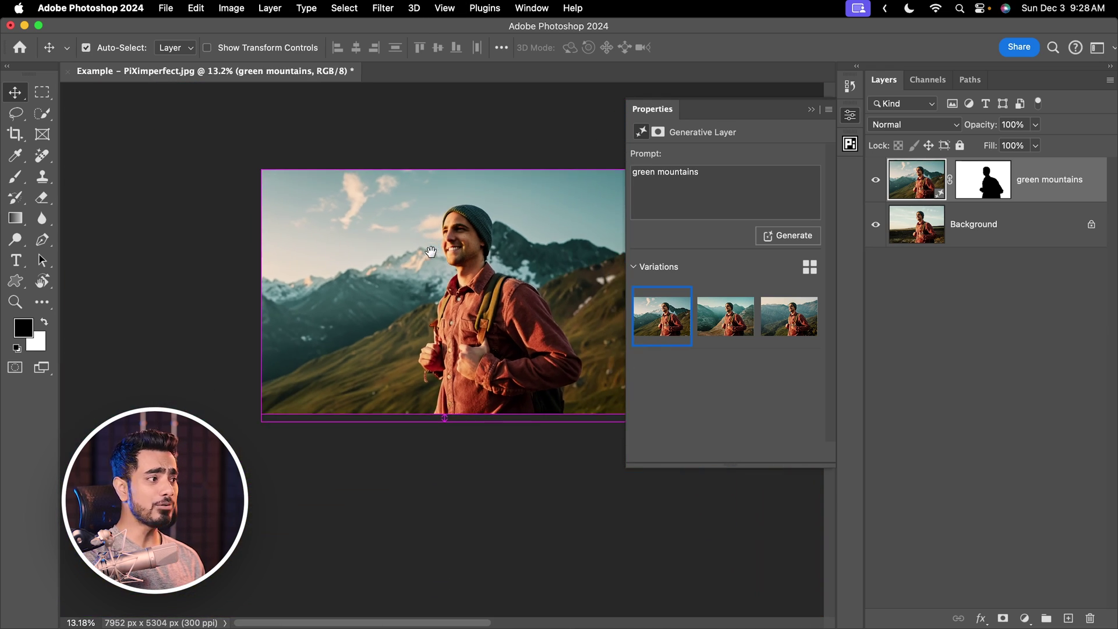
click(735, 320)
click(788, 328)
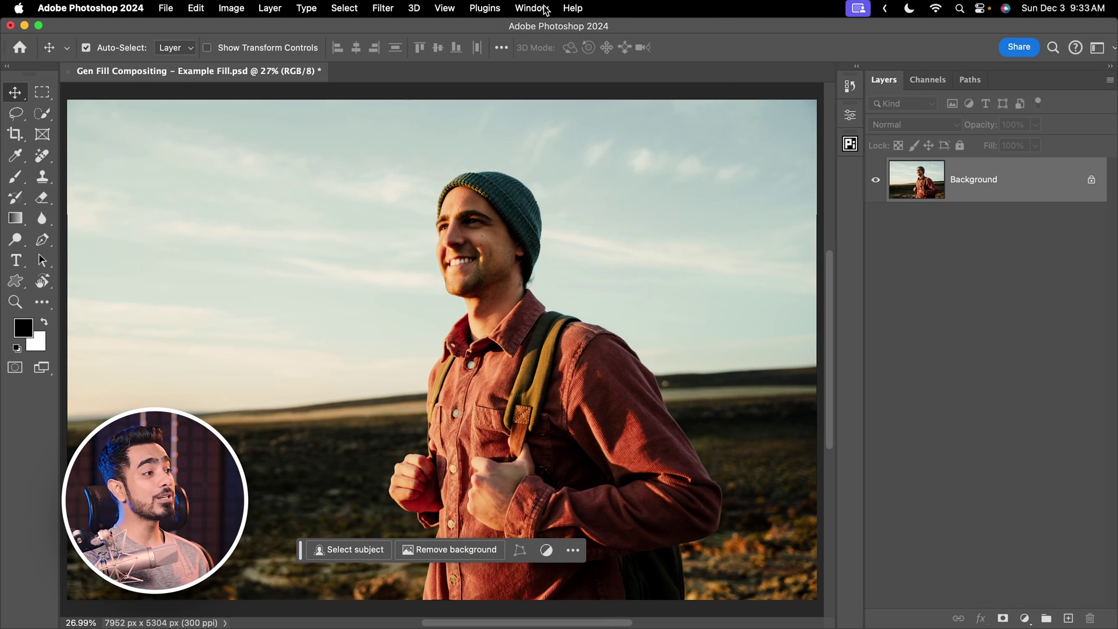
- Select the hiker, invert to the background, and start a Generative Fill with 'green mountains'
click(545, 8)
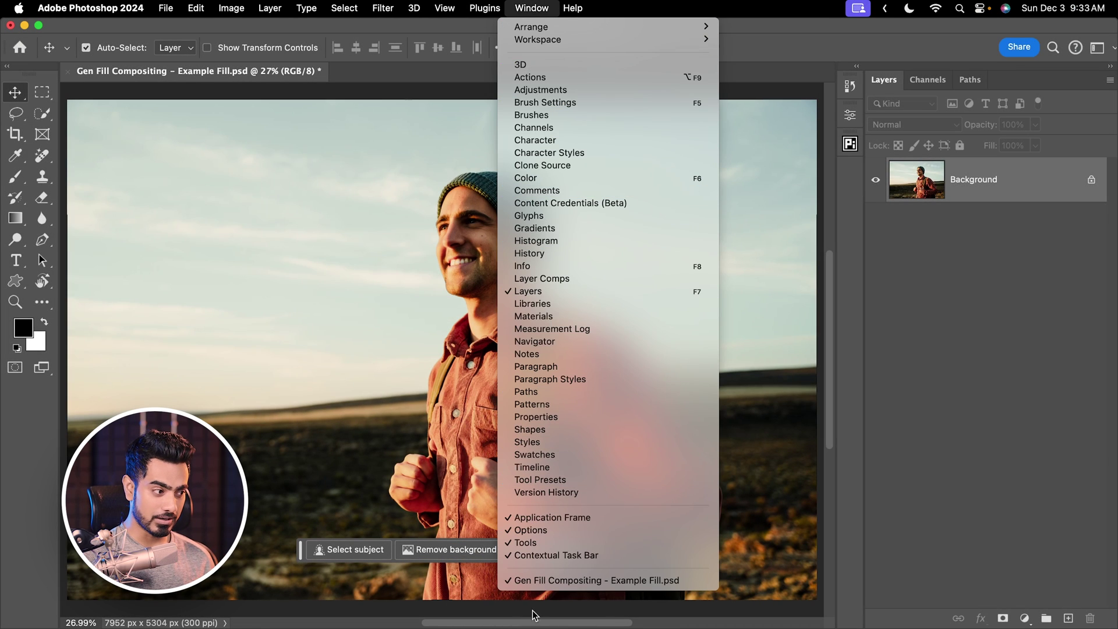
click(418, 512)
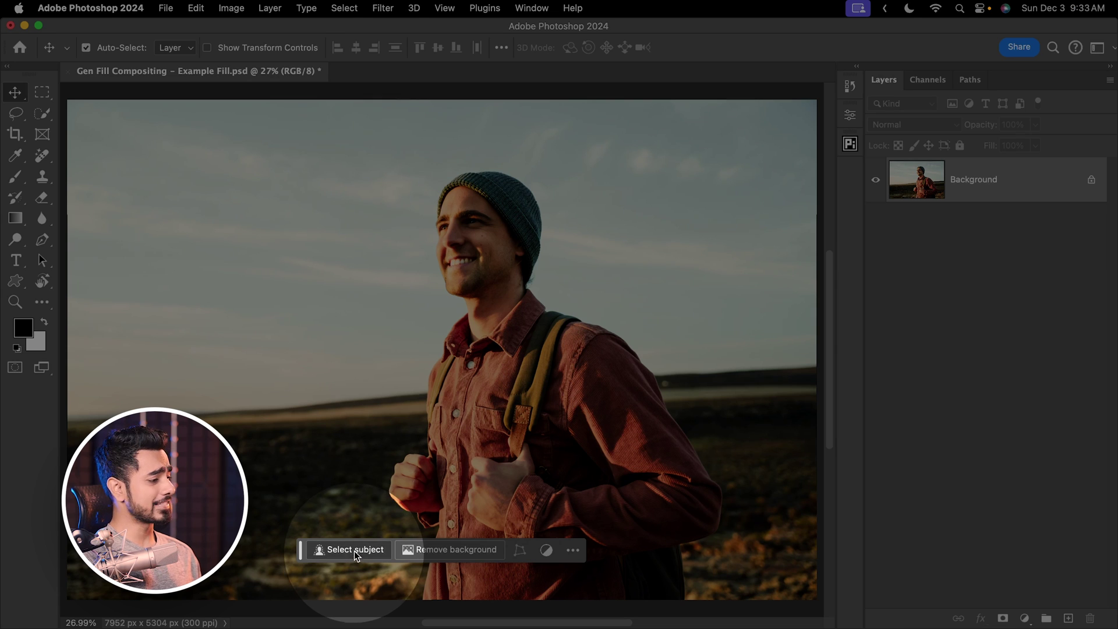
click(354, 550)
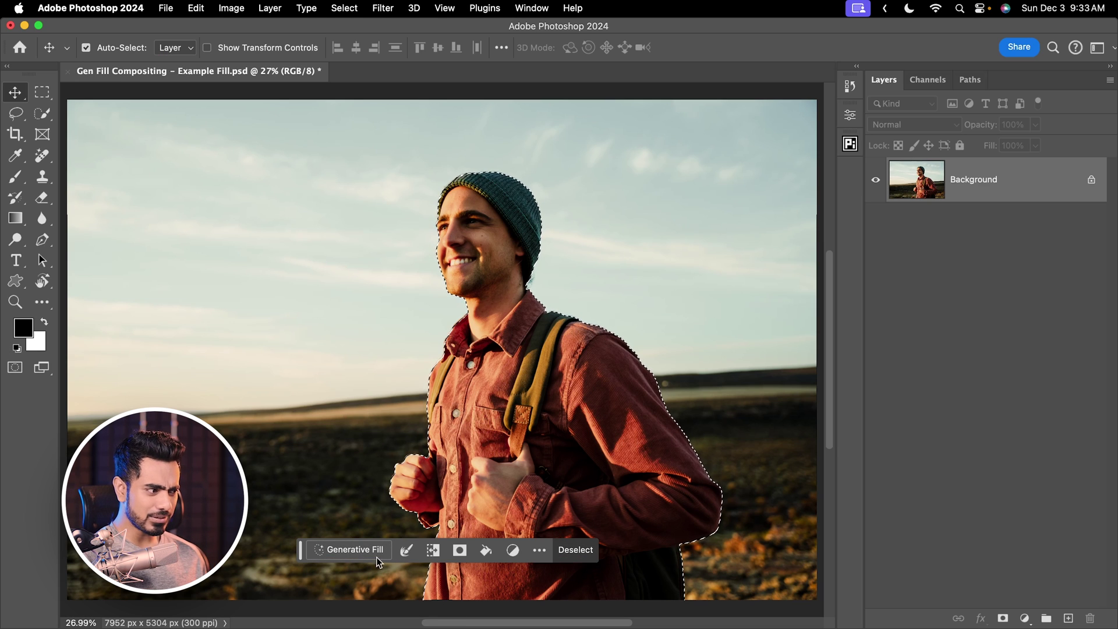
click(433, 552)
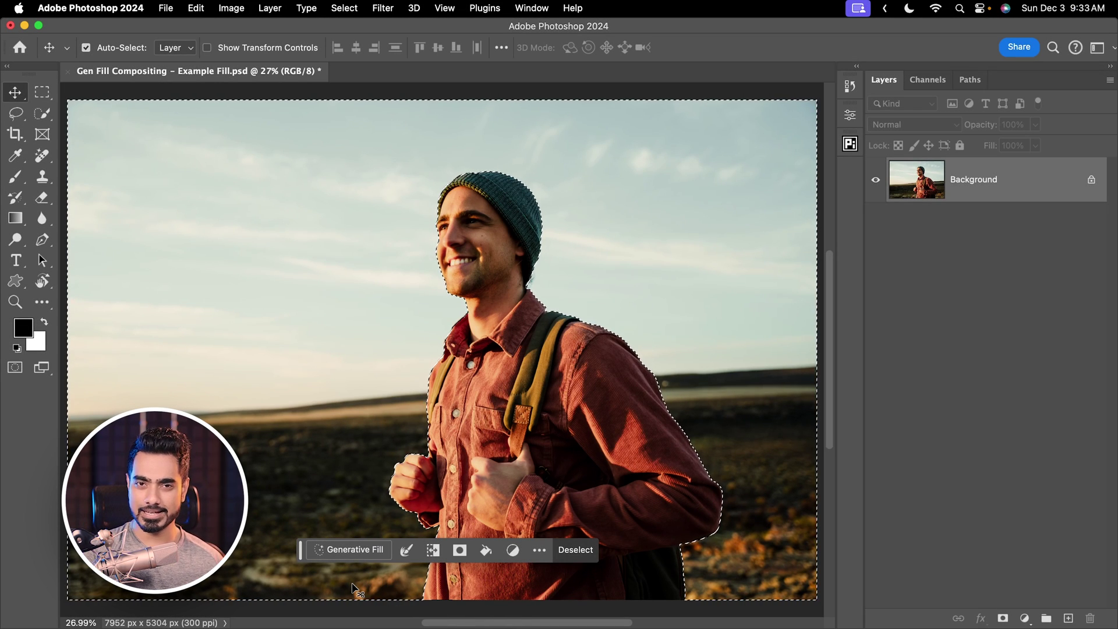
click(354, 550)
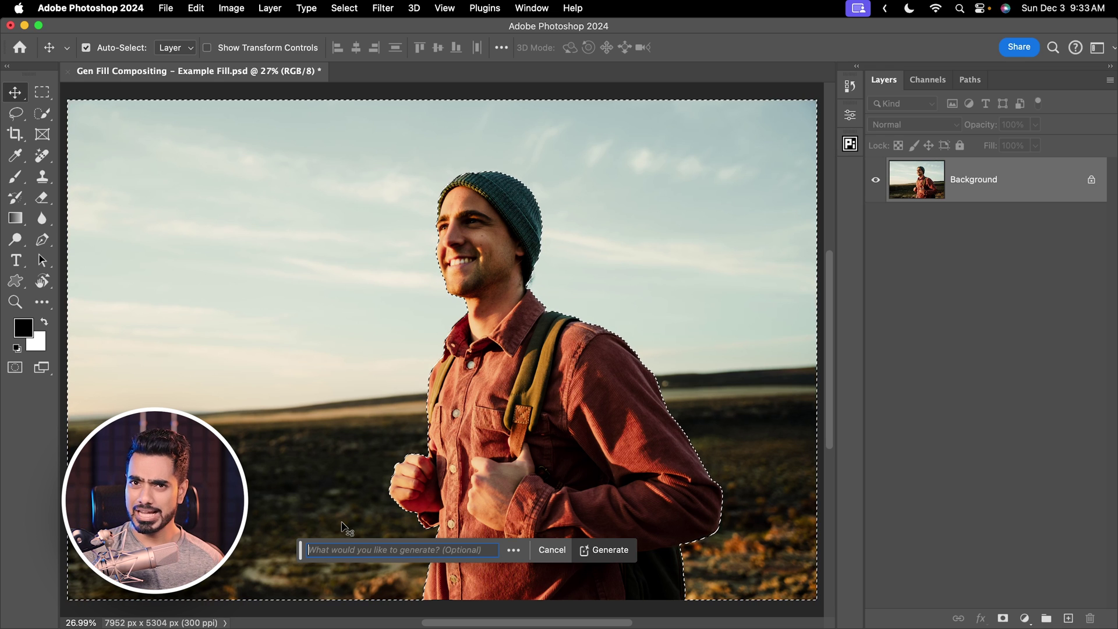
text(green mountains)
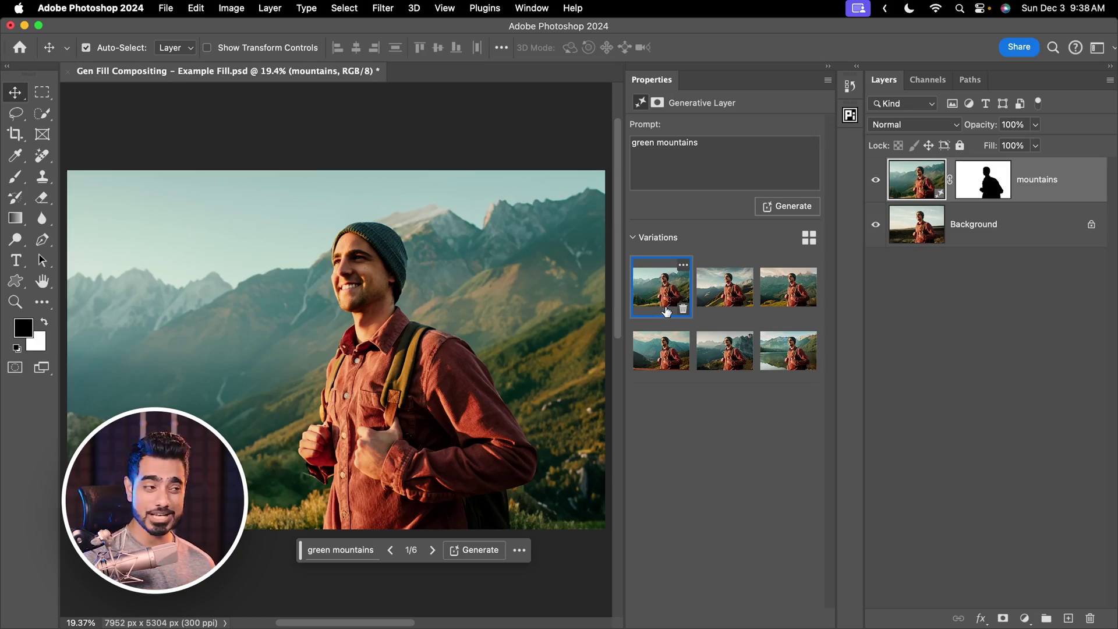
- Preview the mountain variations, including the lake one, and settle on the second green mountains variation
click(725, 294)
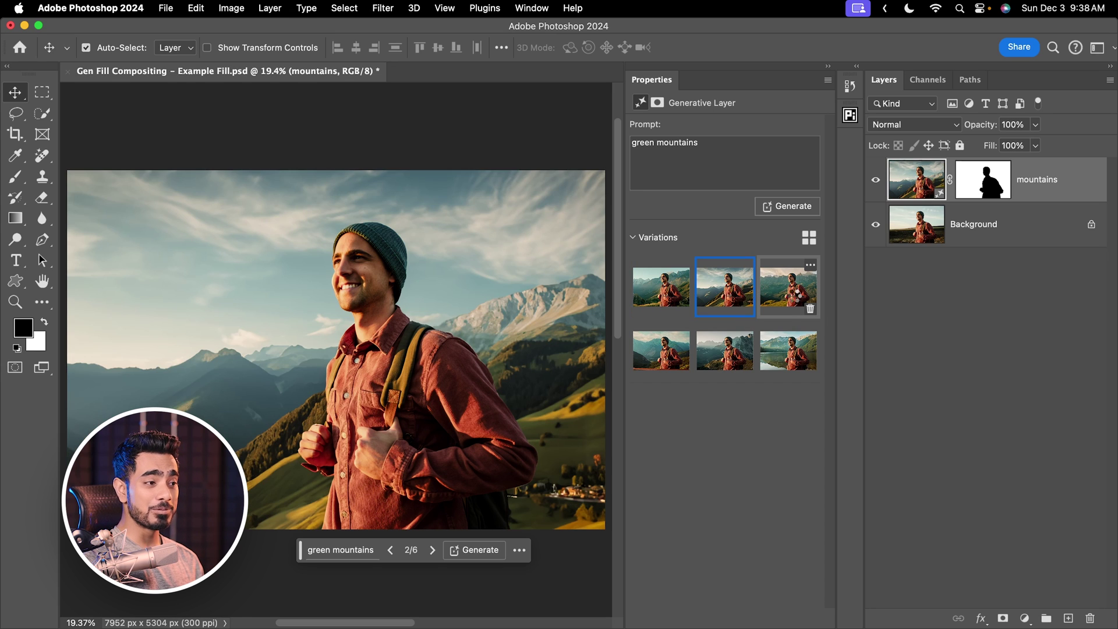
click(797, 294)
click(775, 349)
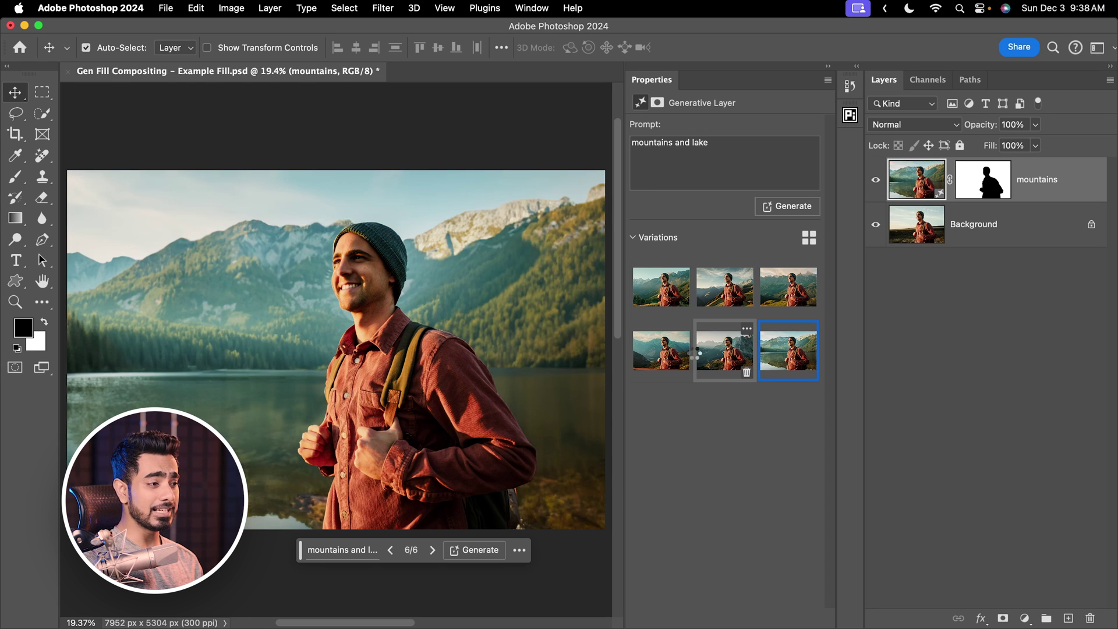
click(687, 354)
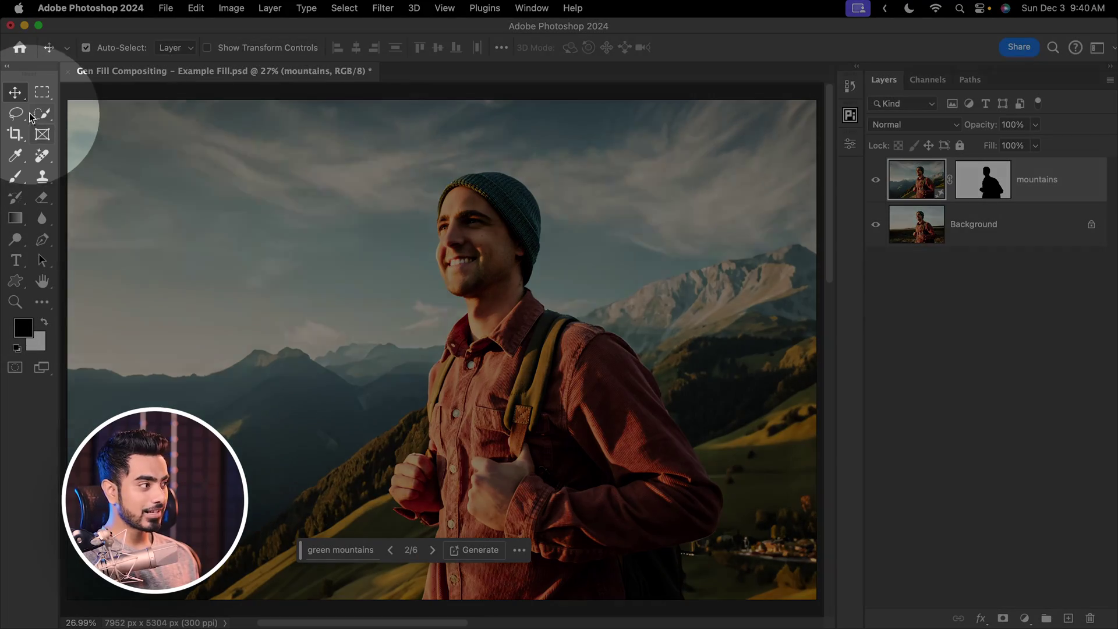
- Draw a loose Lasso selection around the hiker
click(15, 113)
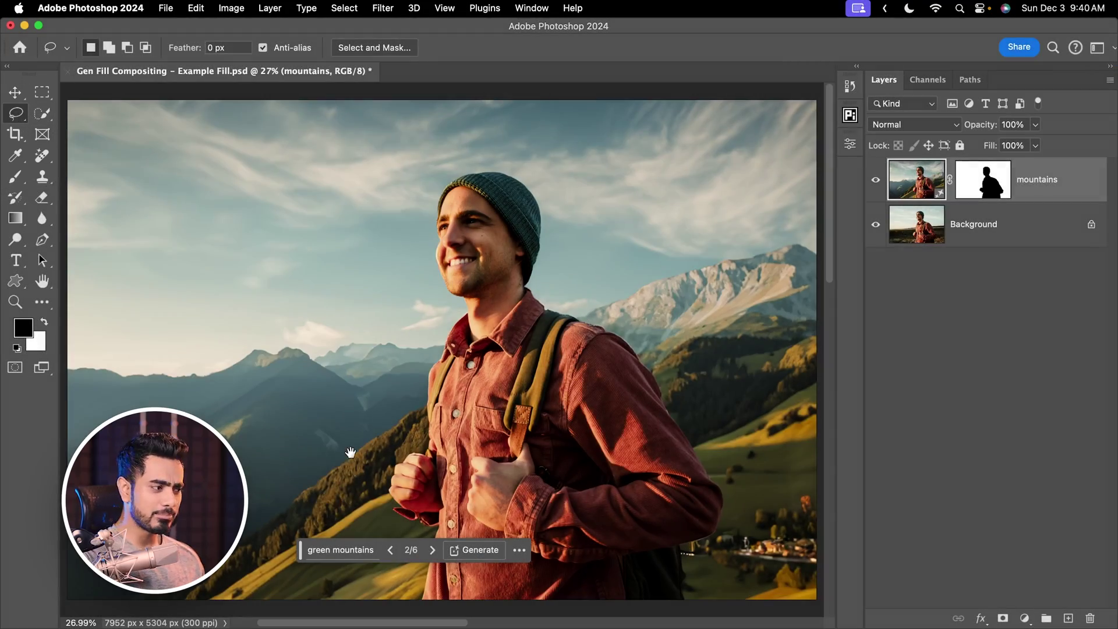
scroll(352, 452, down, 2)
mouse_move(390, 576)
mouse_down()
mouse_move(408, 526)
mouse_move(369, 461)
mouse_up()
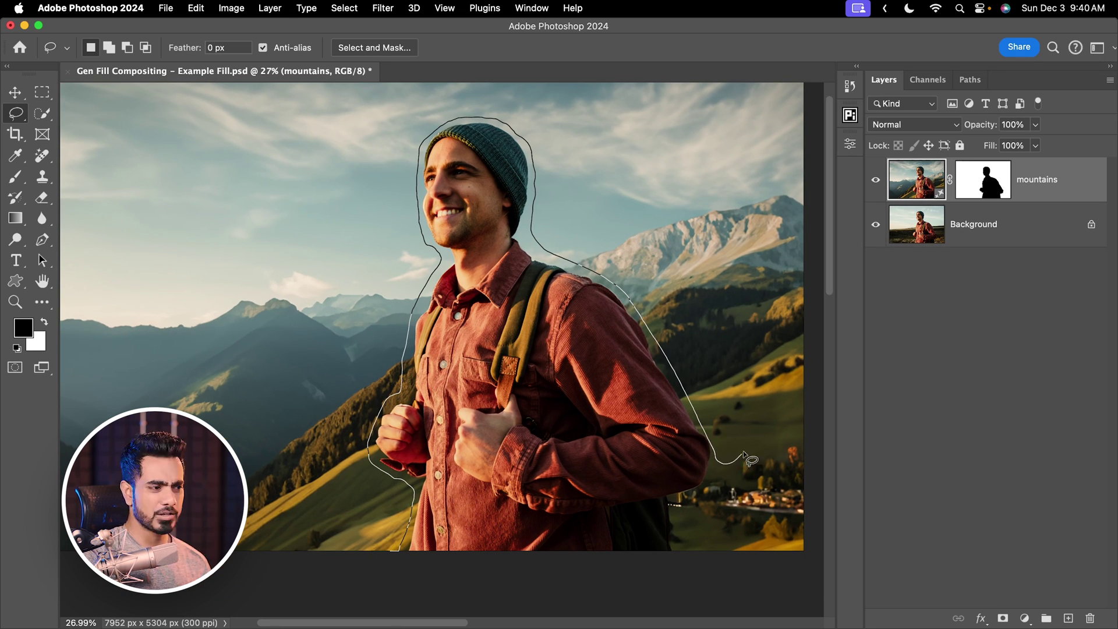
drag(408, 574, 402, 573)
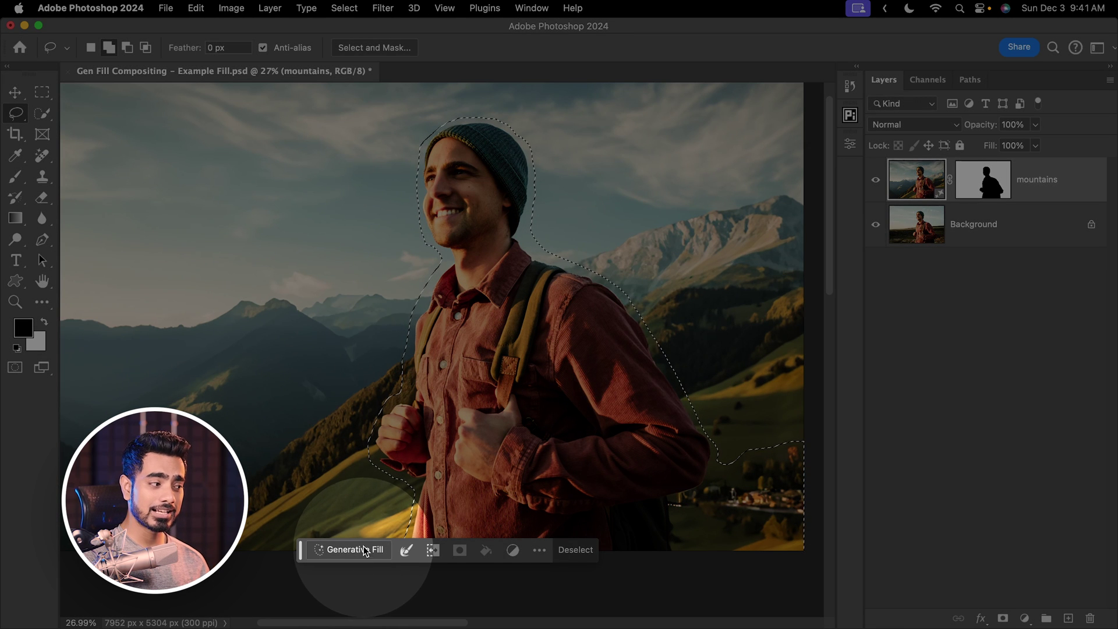
- Run a promptless Generative Fill on the selection and choose the third variation
click(365, 551)
click(606, 551)
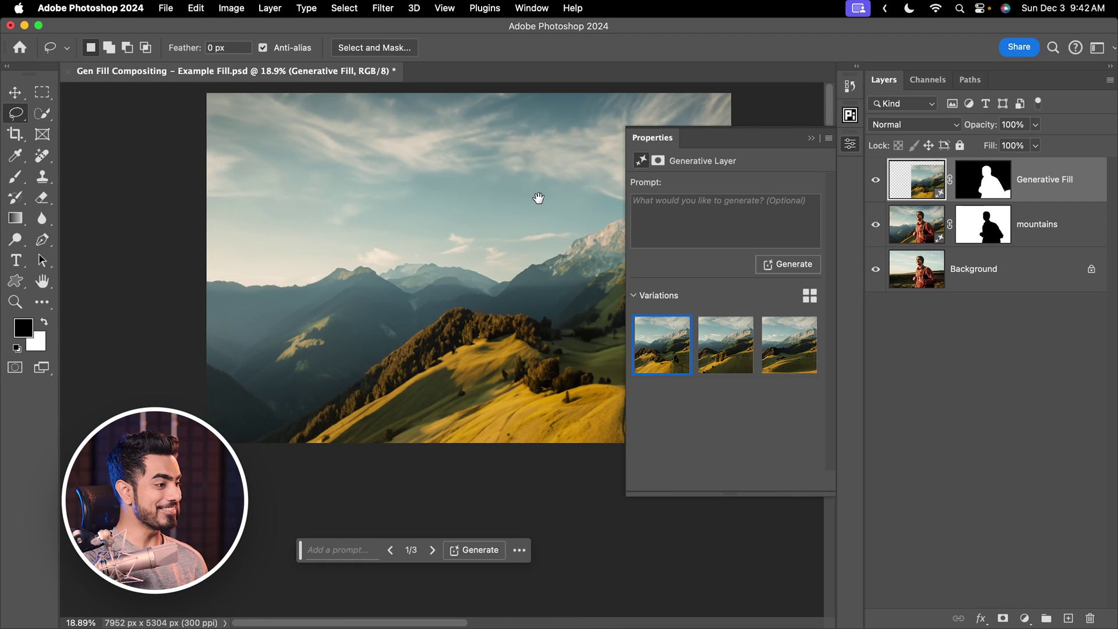
drag(539, 198, 405, 254)
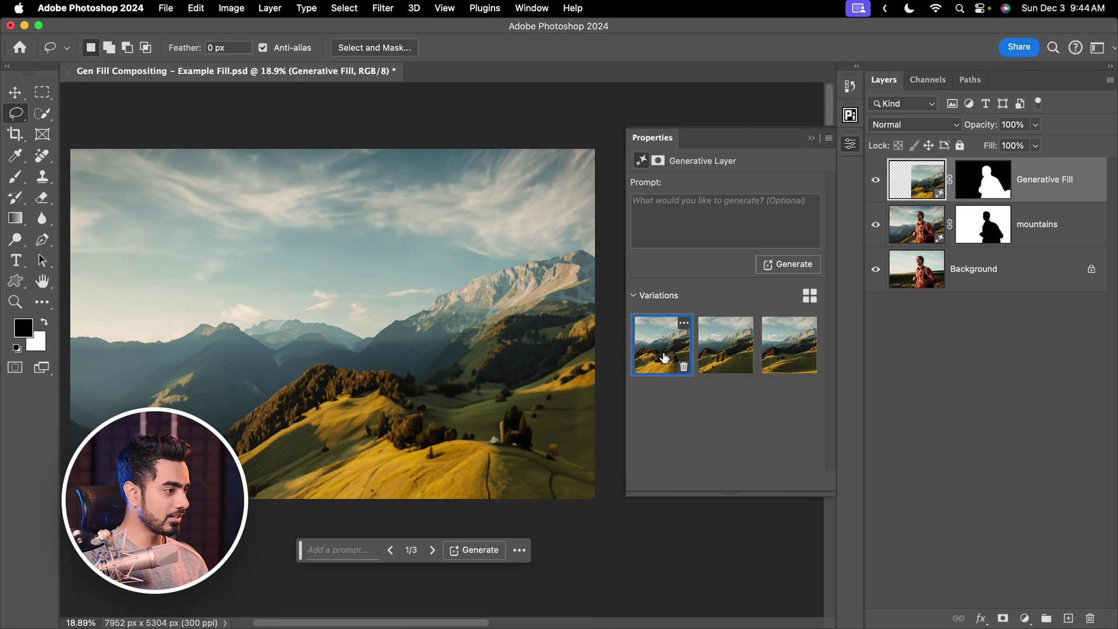
click(732, 358)
click(763, 341)
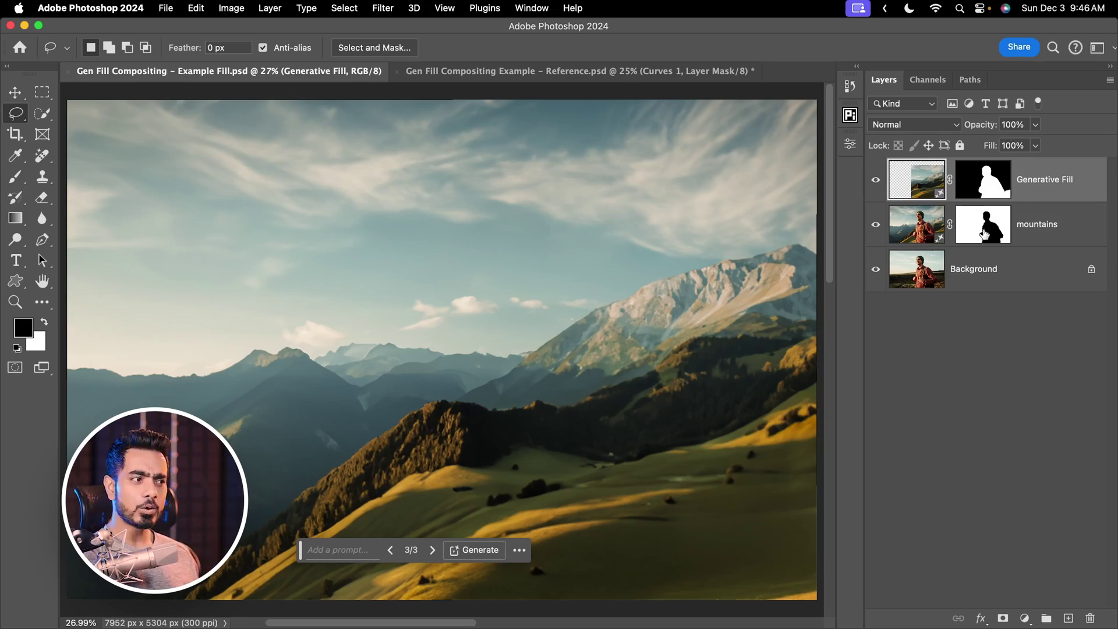
- Compare against the original, then stamp all visible layers into a new Layer 1
alt+click(875, 270)
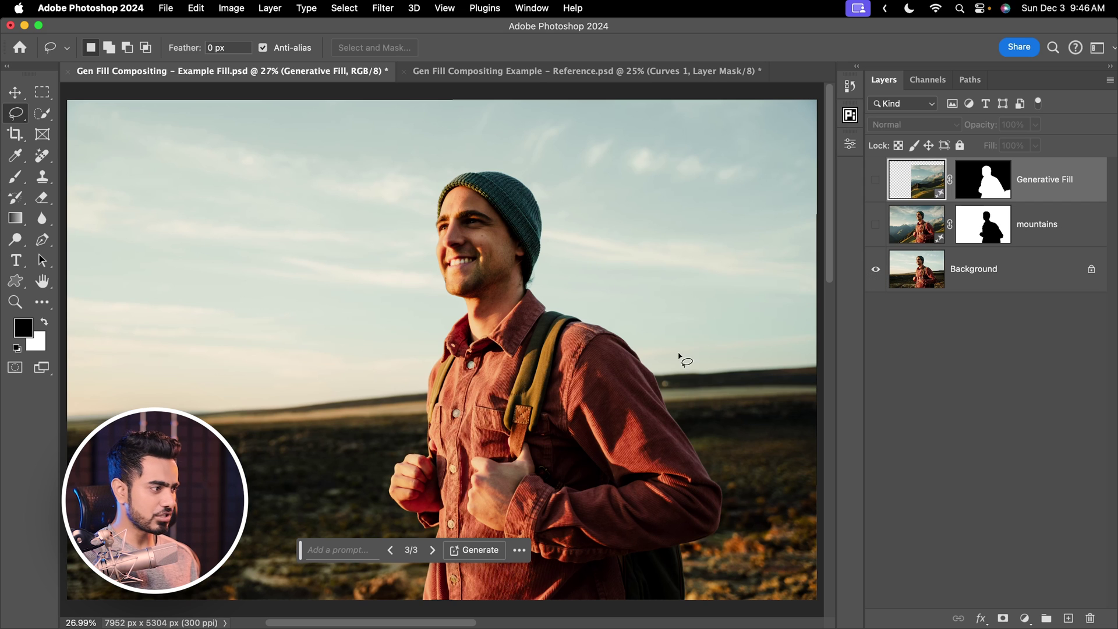
drag(357, 413, 452, 342)
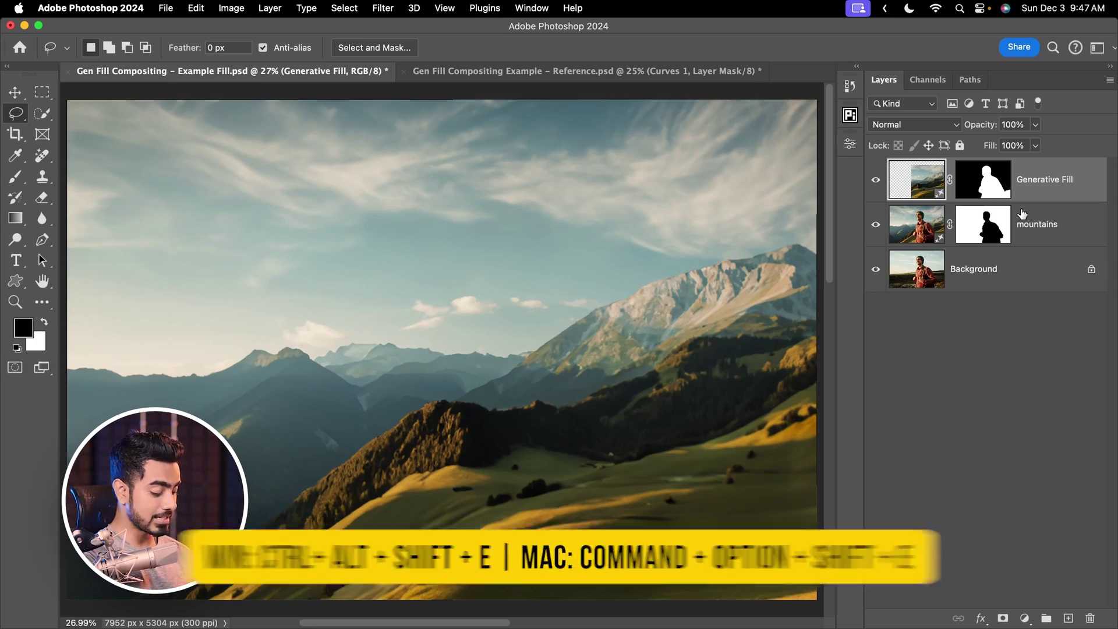
key(super+alt+shift+e)
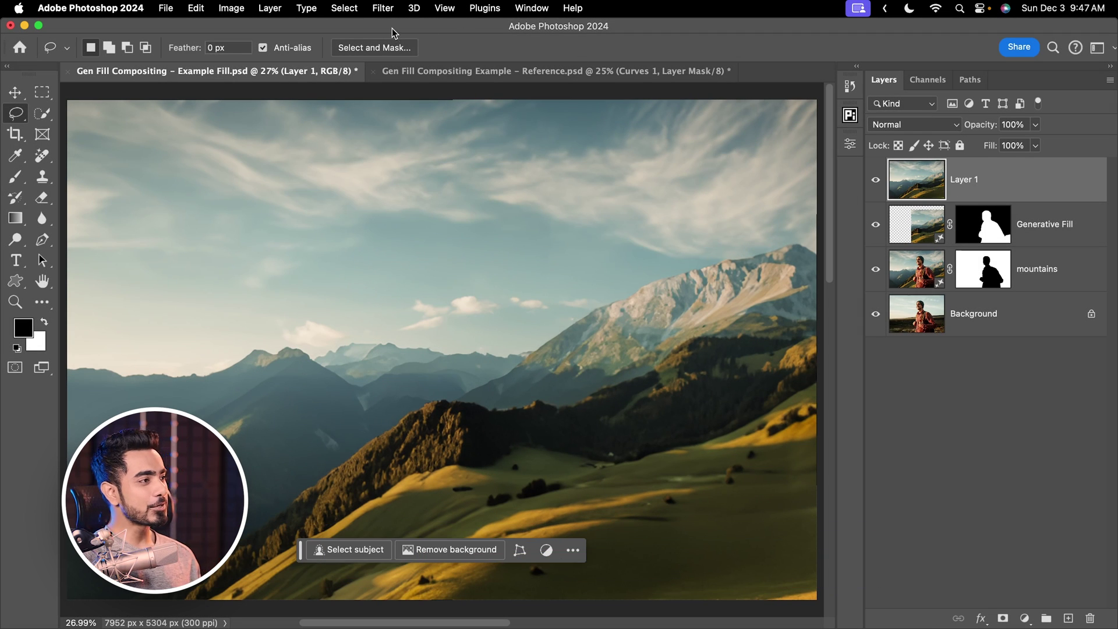
- Convert Layer 1 for Smart Filters
click(384, 8)
click(408, 54)
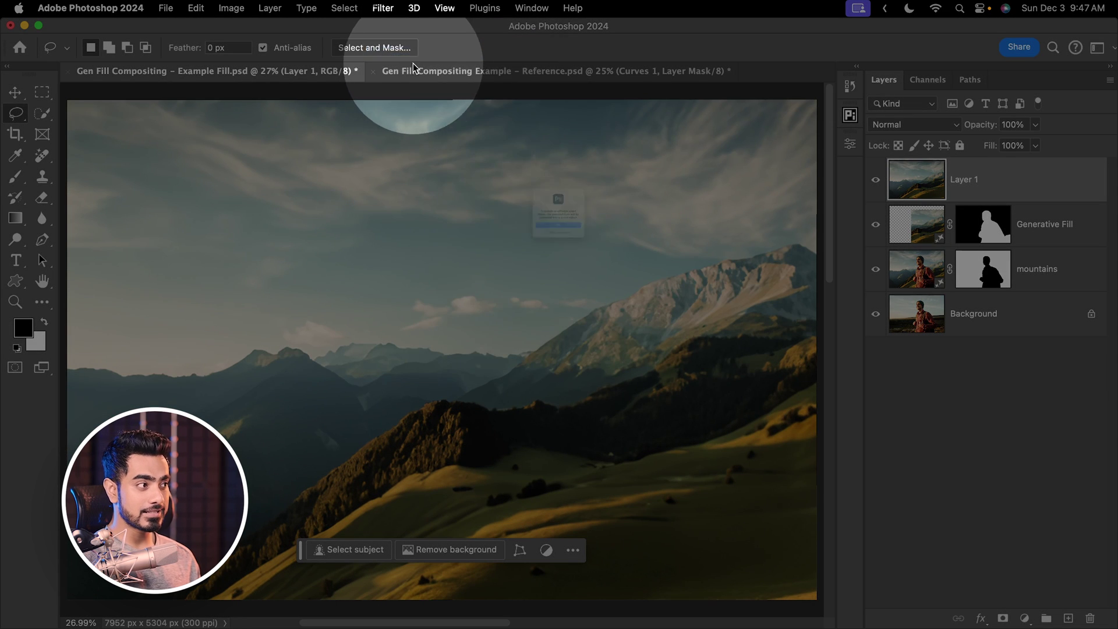
click(569, 253)
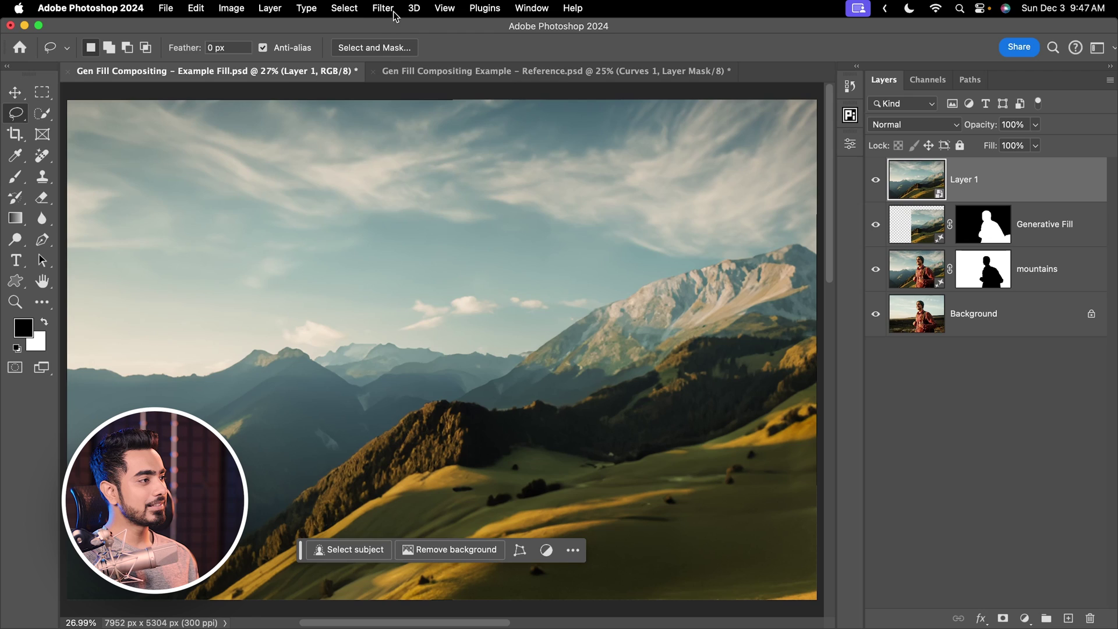
- Apply a Tilt-Shift blur with the focus pin at the bottom edge and Blur at 40 px
click(383, 8)
mouse_move(463, 215)
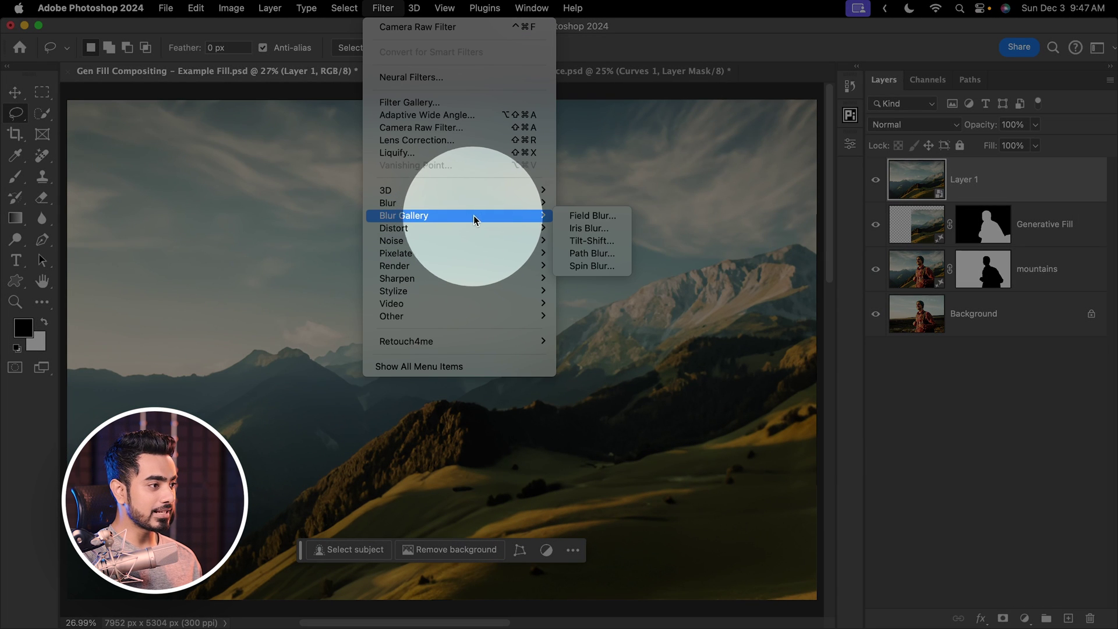
click(588, 241)
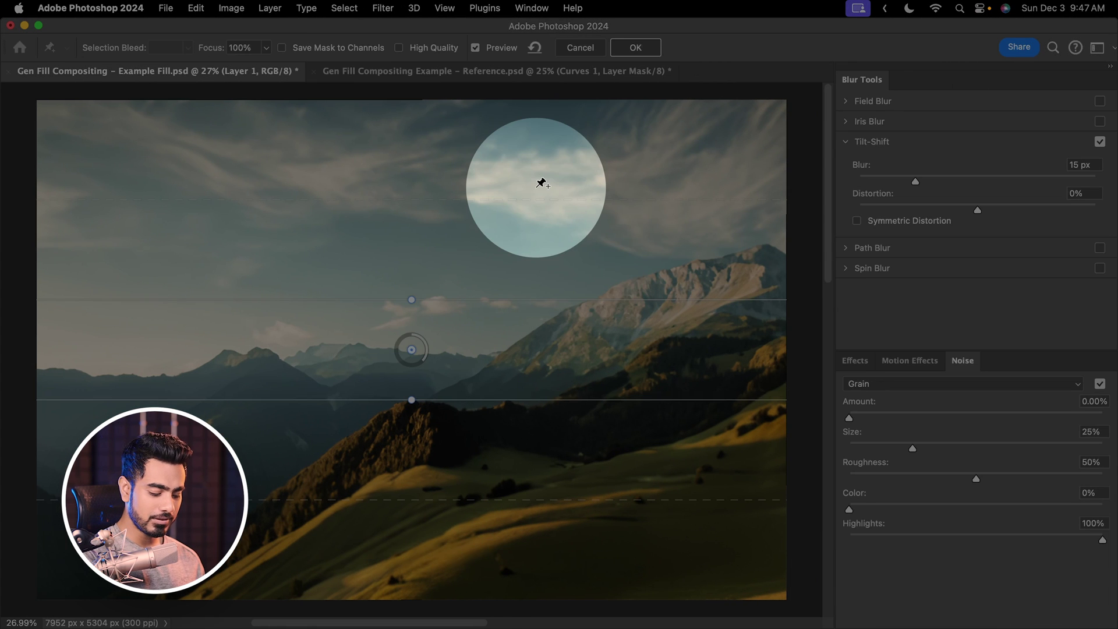
key(super+minus)
key(super+minus)
key(super+minus)
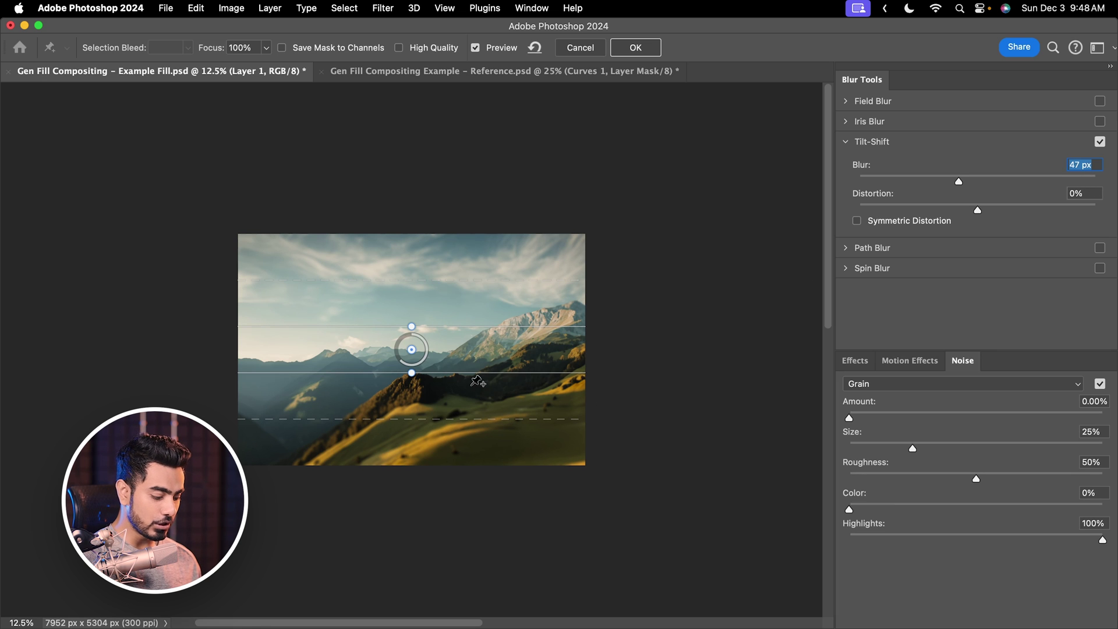
key(super+0)
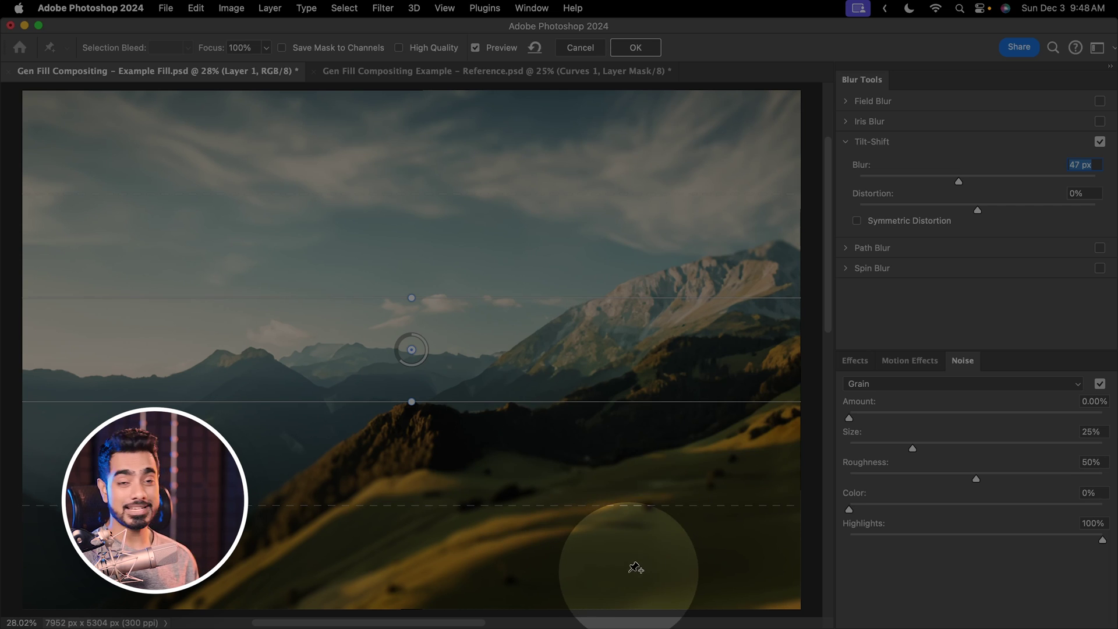
key(super+minus)
key(super+minus)
key(super+minus)
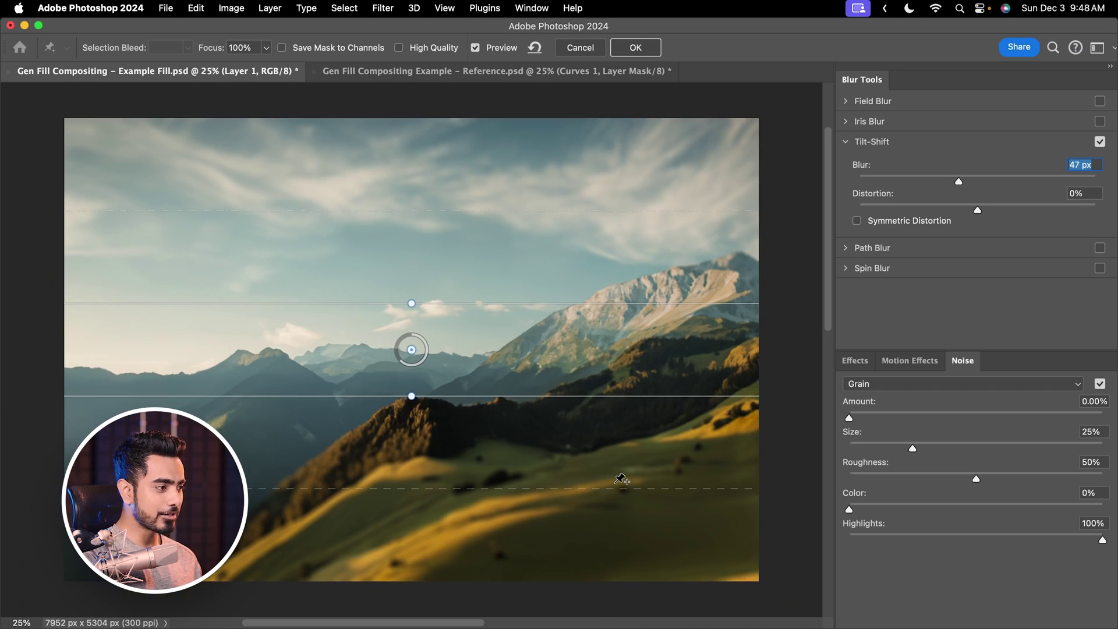
drag(411, 353, 463, 614)
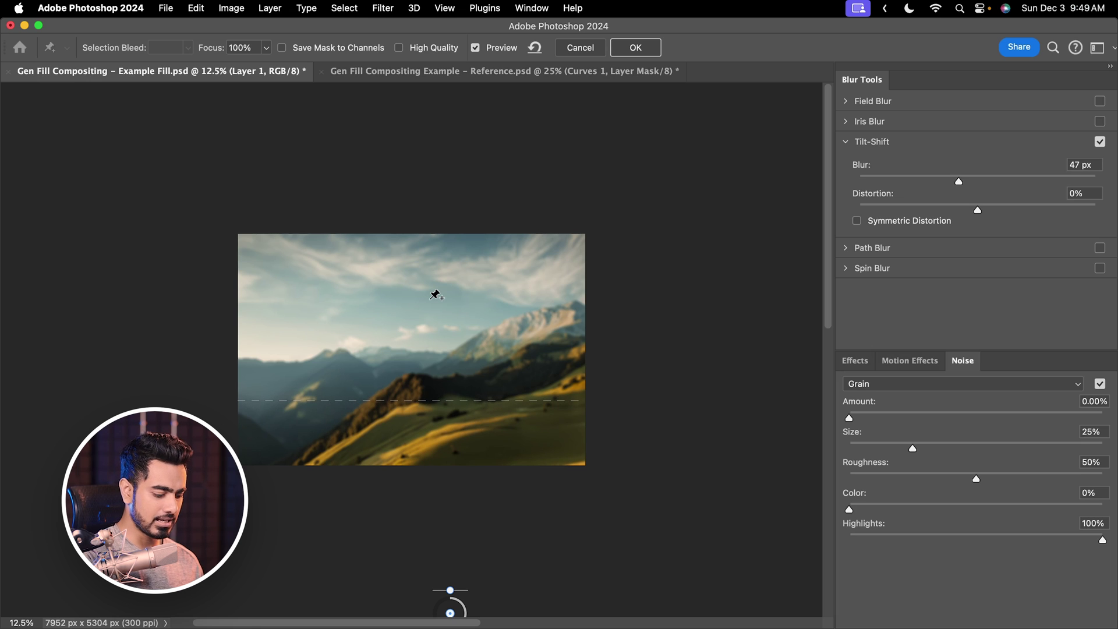
key(super+0)
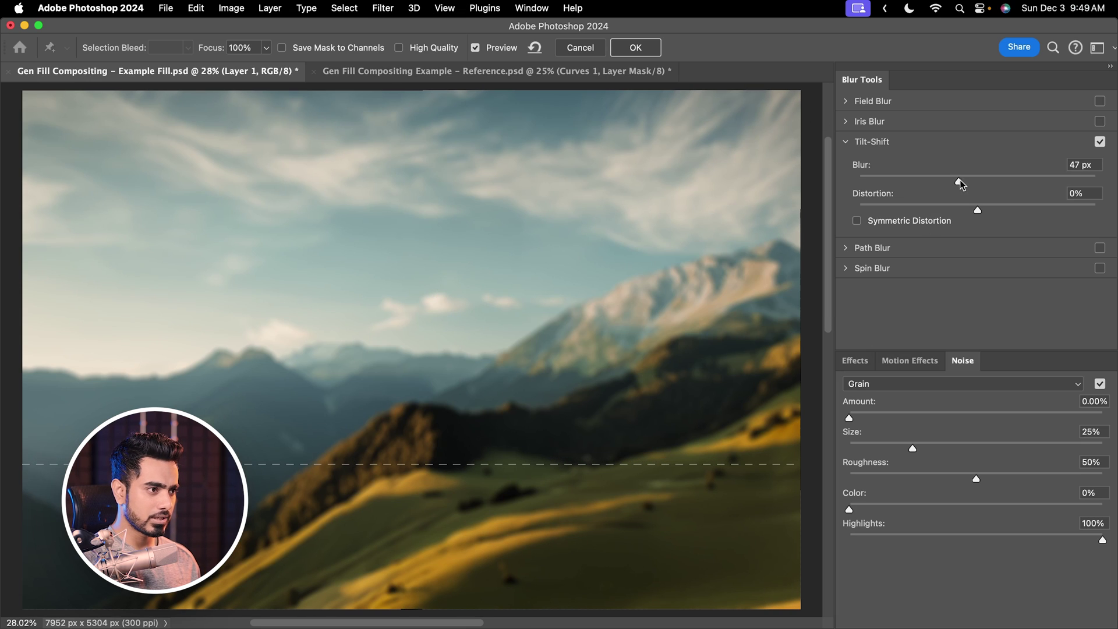
mouse_move(955, 182)
mouse_down()
mouse_move(928, 180)
mouse_move(967, 186)
mouse_up()
text(40)
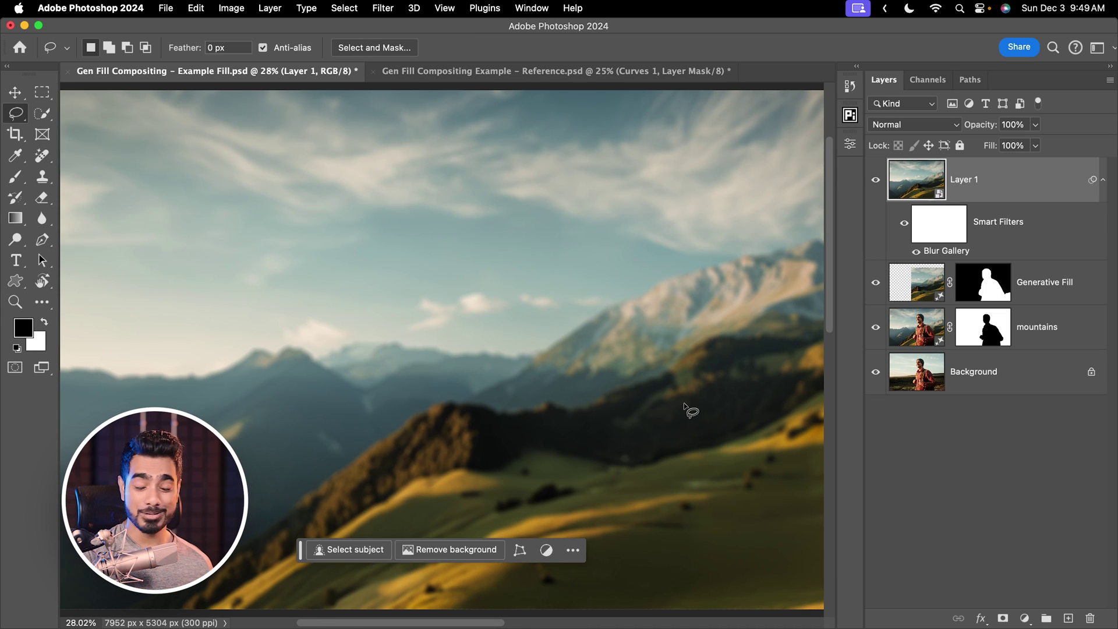
- Duplicate the Background layer and move Background copy to the top of the stack
click(573, 549)
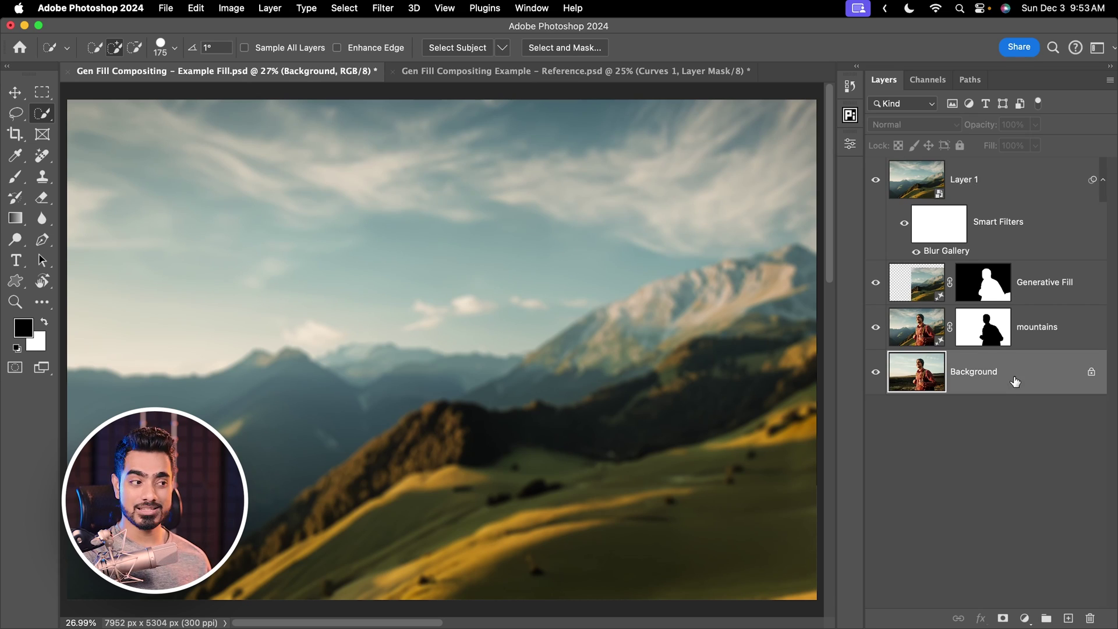
drag(969, 349, 970, 349)
key(super+j)
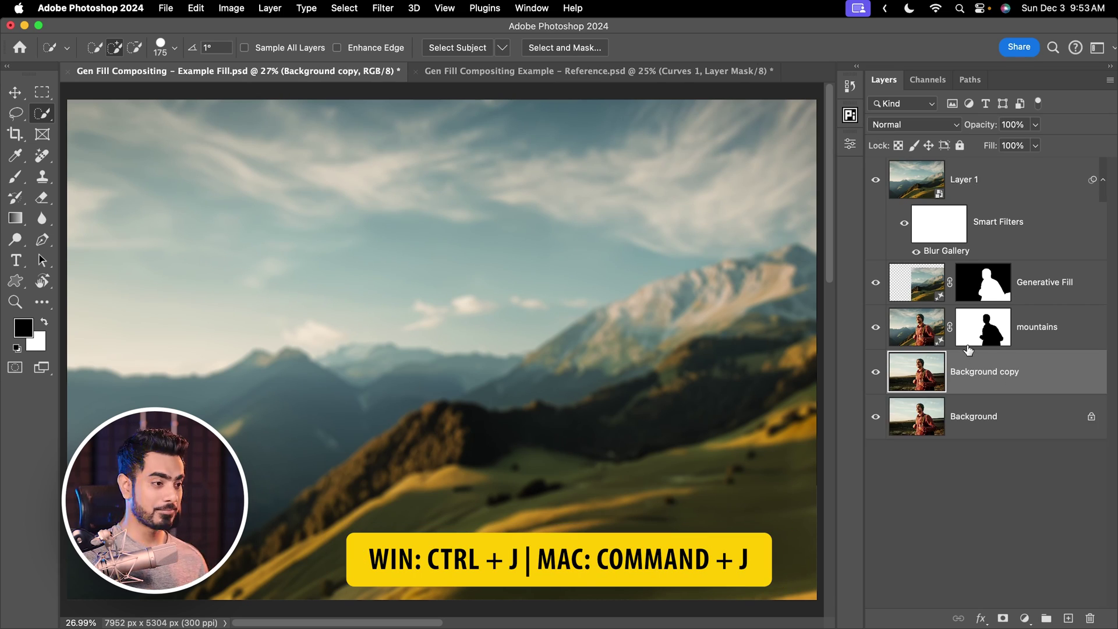
drag(1033, 379, 1004, 184)
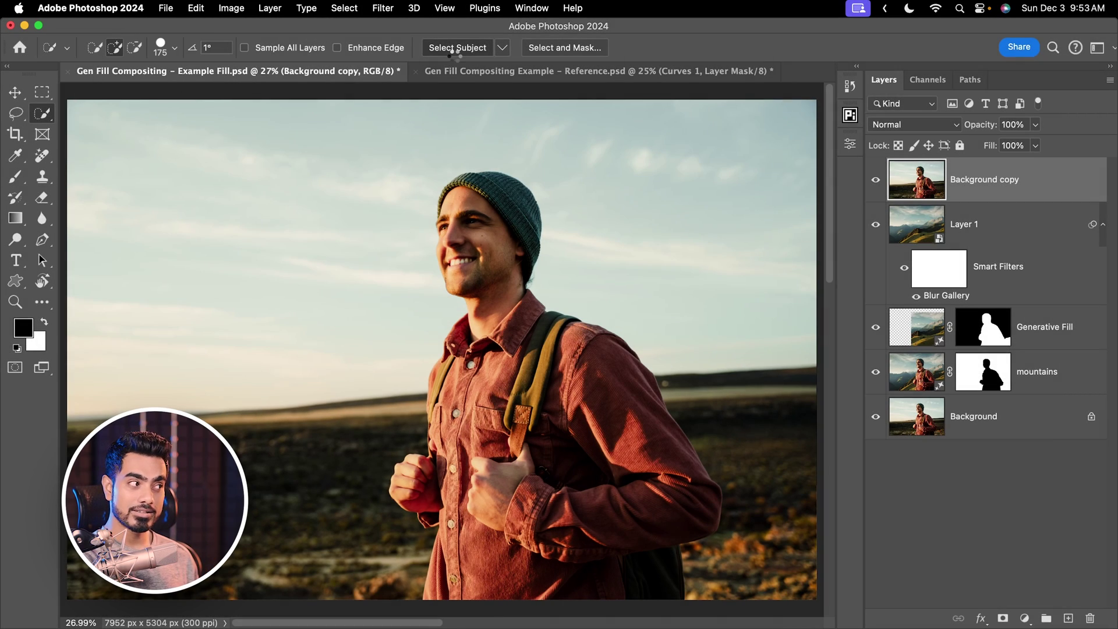
click(452, 48)
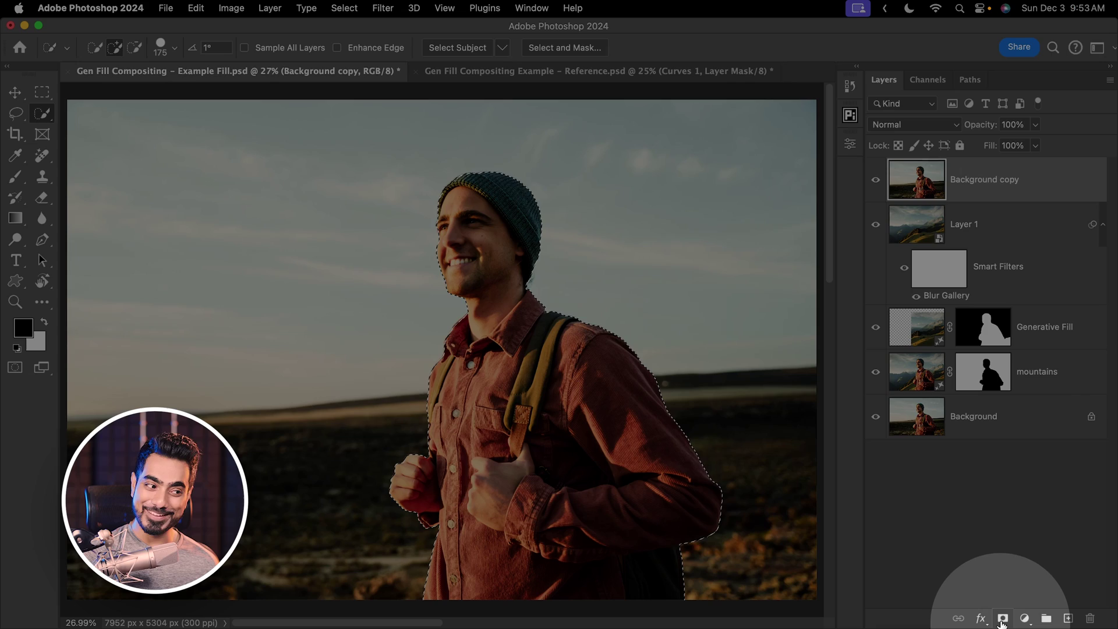
click(1002, 619)
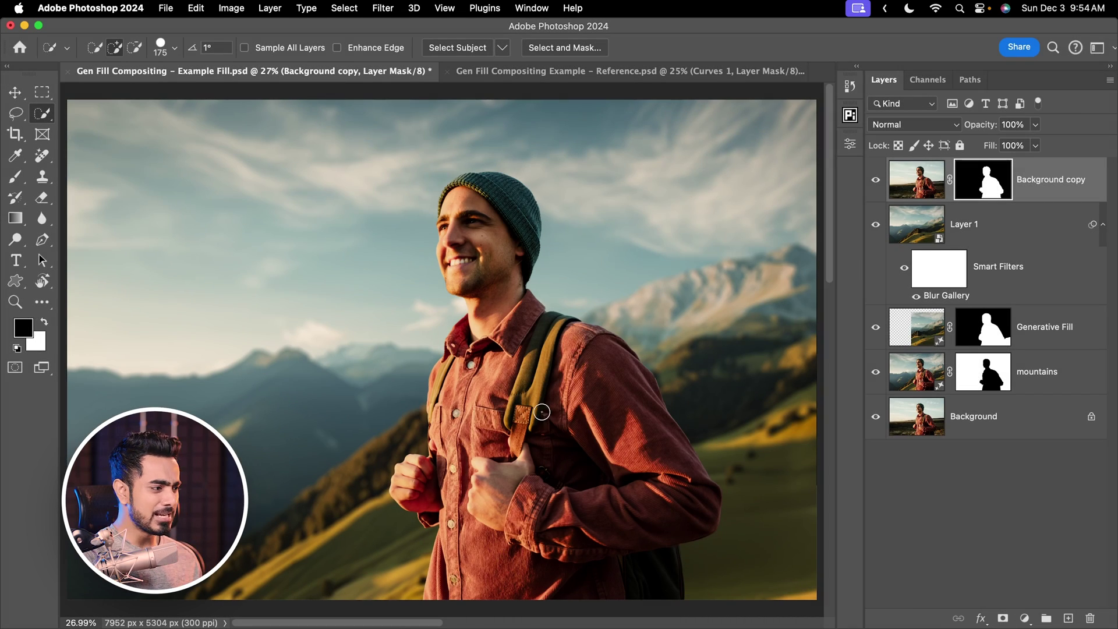
scroll(422, 361, up, 6)
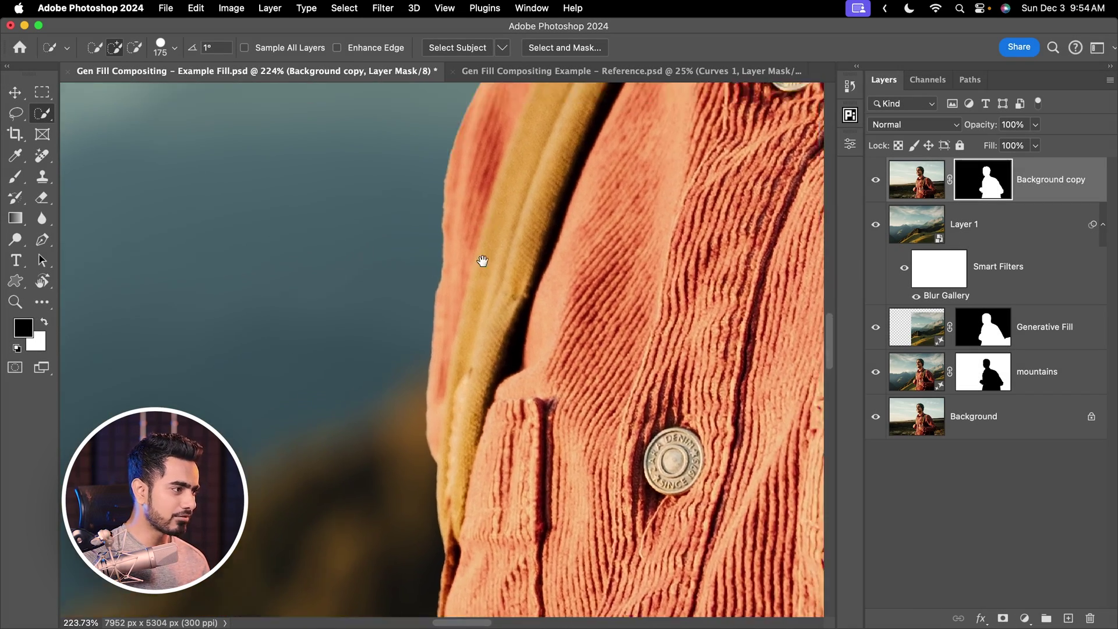
scroll(474, 302, down, 10)
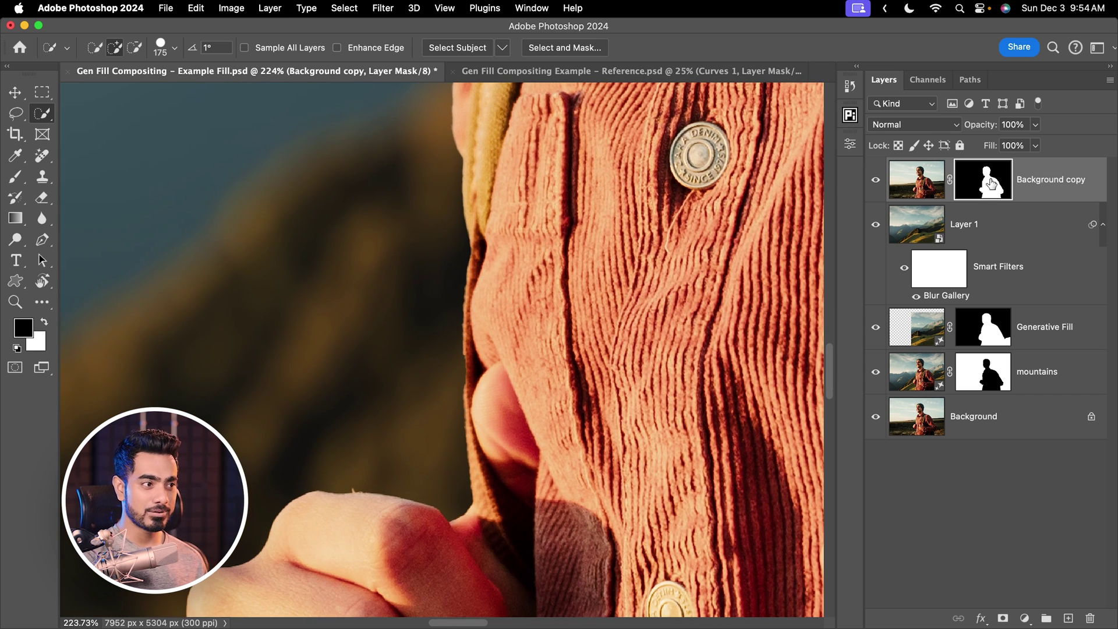
click(15, 177)
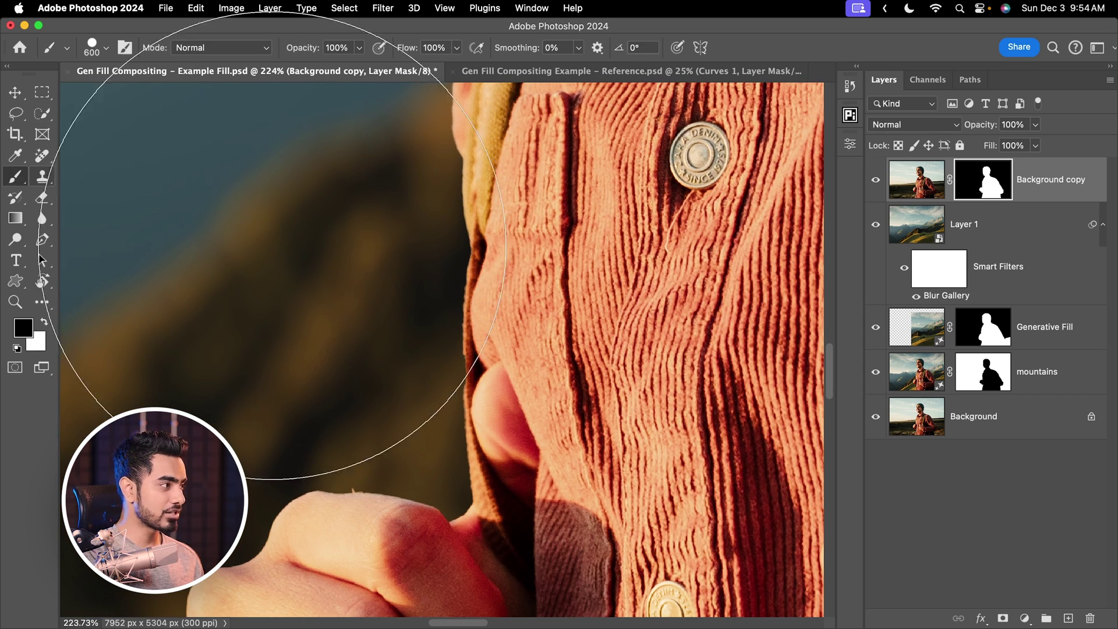
key(bracketleft)
key(bracketleft)
key(bracketleft)
key(bracketleft)
key(bracketleft)
key(bracketleft)
key(bracketleft)
key(bracketleft)
key(bracketleft)
key(bracketleft)
key(bracketleft)
key(bracketleft)
key(bracketleft)
key(bracketleft)
scroll(466, 357, up, 3)
key(bracketleft)
key(x)
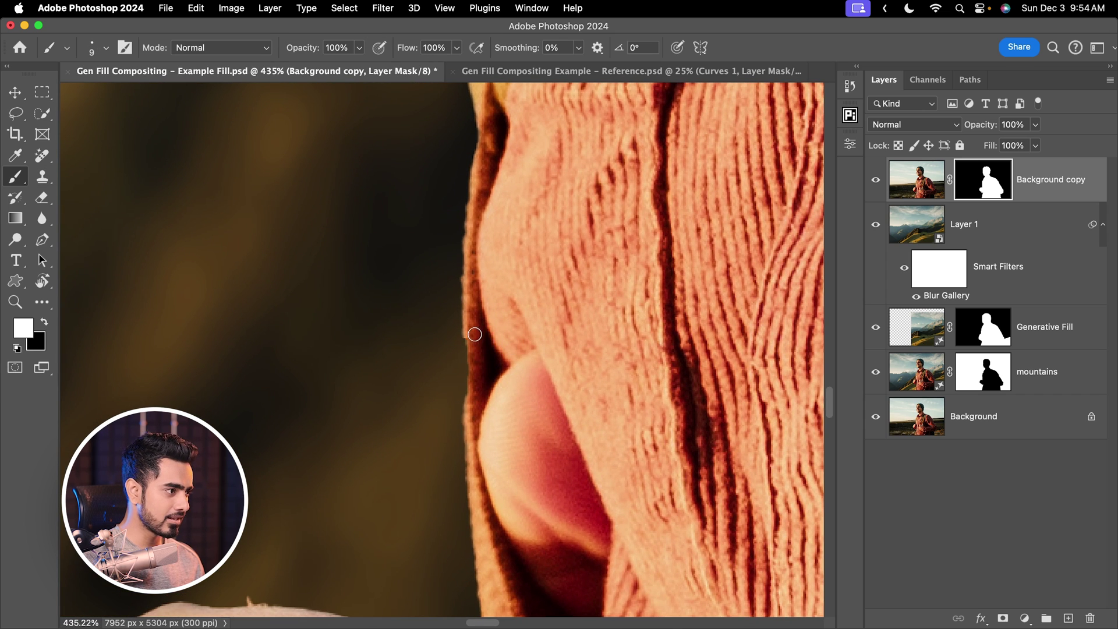
drag(474, 332, 467, 409)
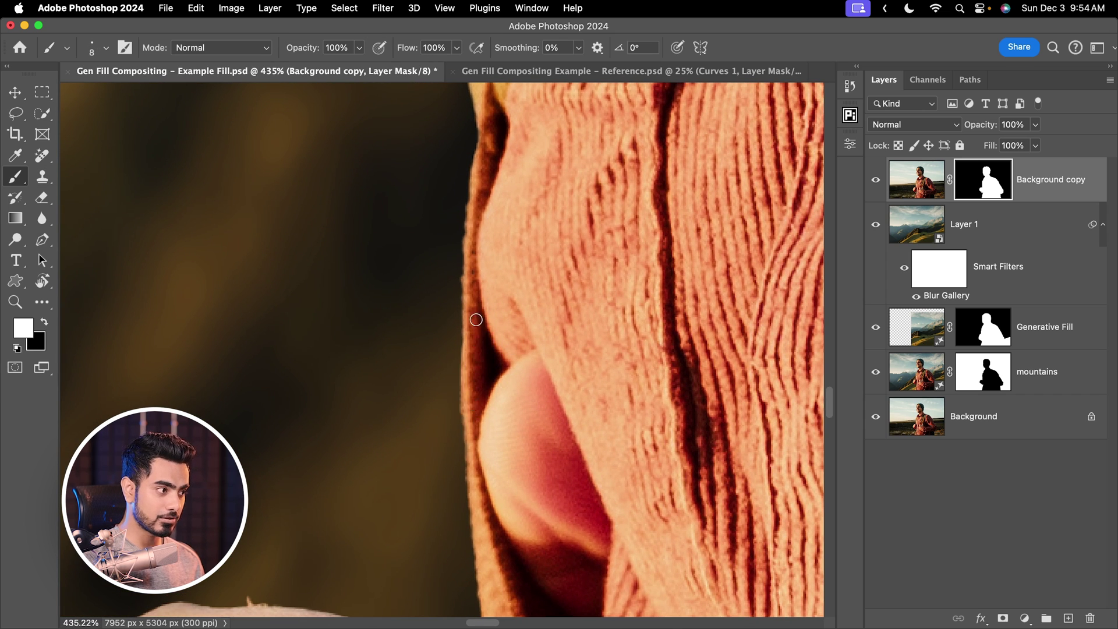
click(104, 52)
click(152, 234)
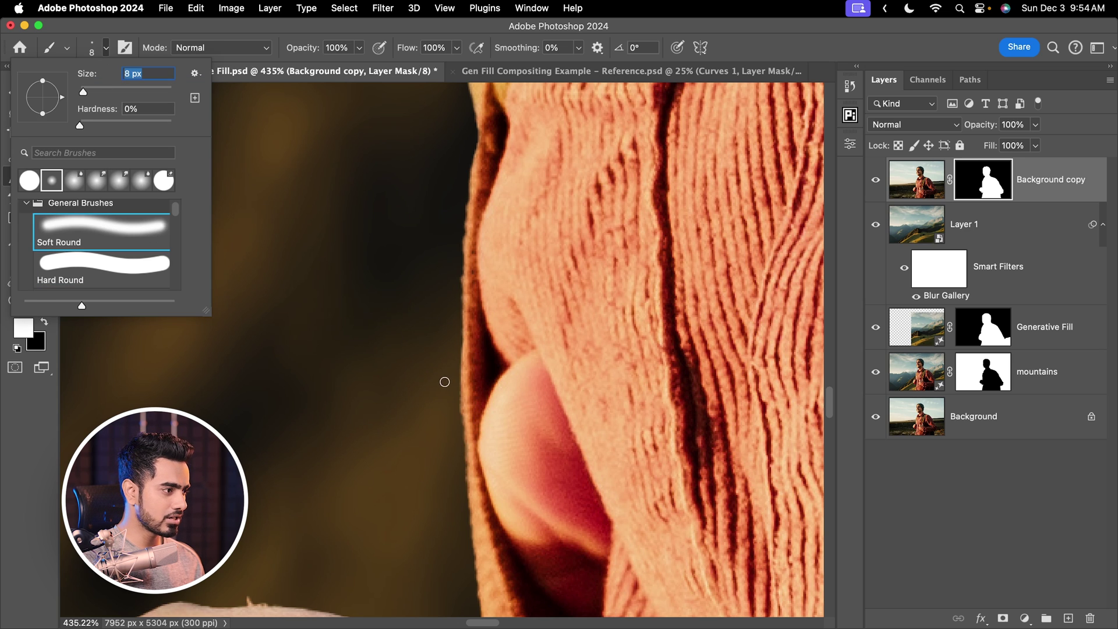
text(9)
key(Return)
key(bracketright)
key(x)
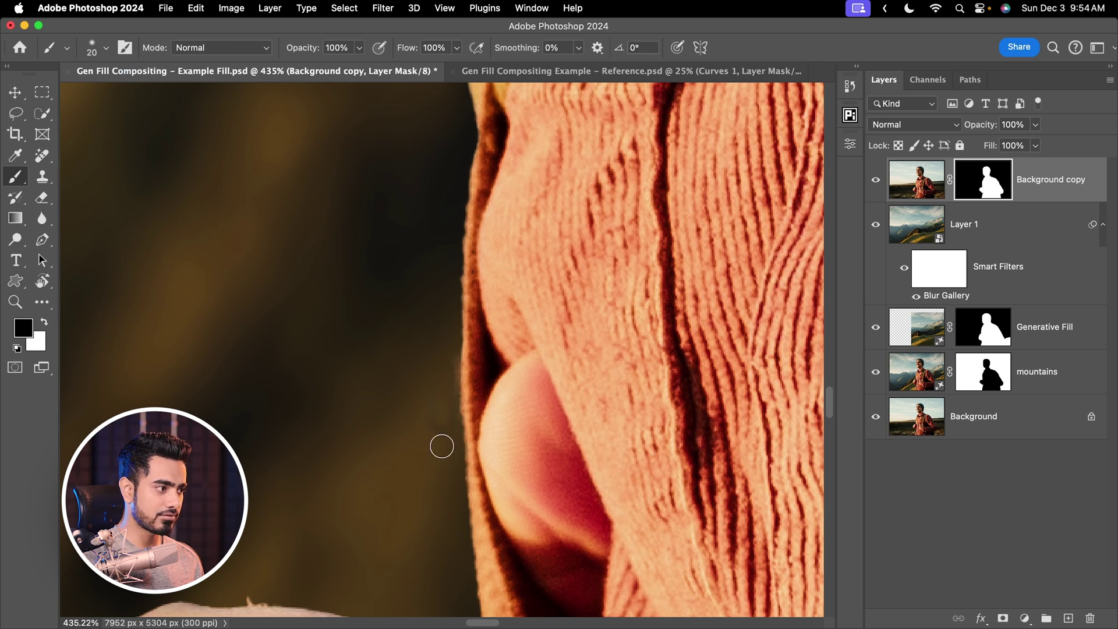
mouse_move(449, 462)
mouse_down()
mouse_move(451, 526)
mouse_move(452, 476)
mouse_up()
key(super+0)
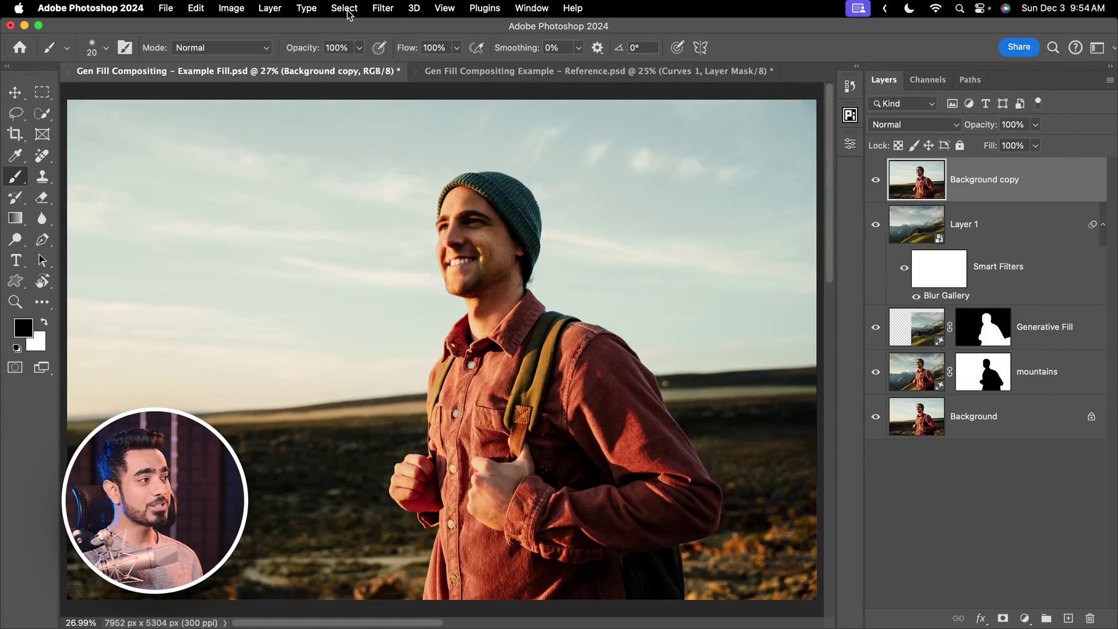
- Load the saved Subject channel as the selection
click(344, 8)
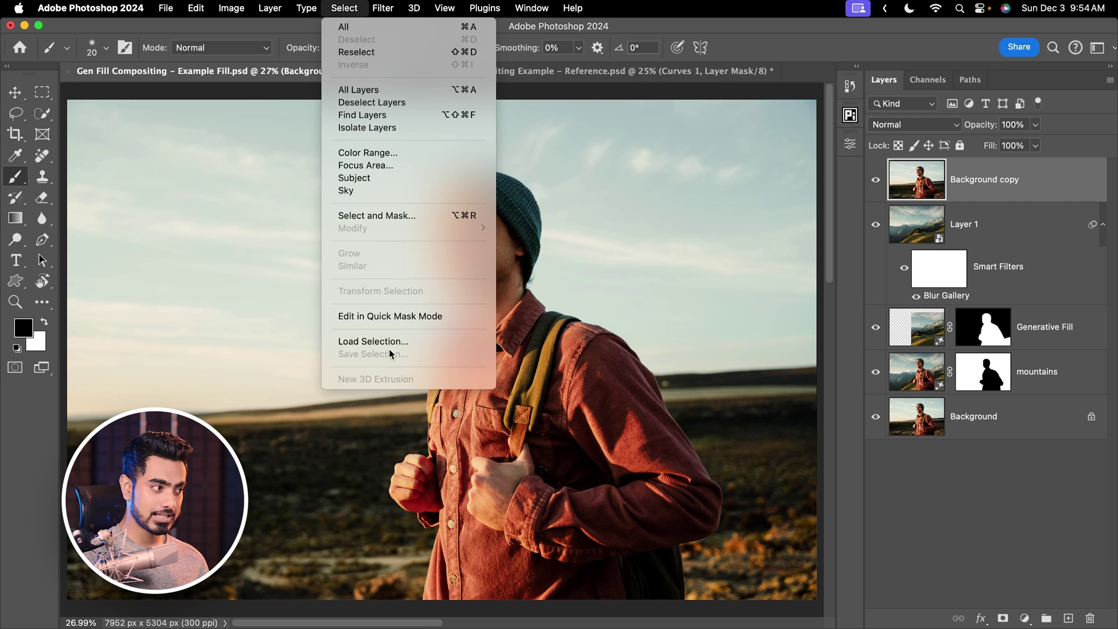
click(418, 342)
click(498, 278)
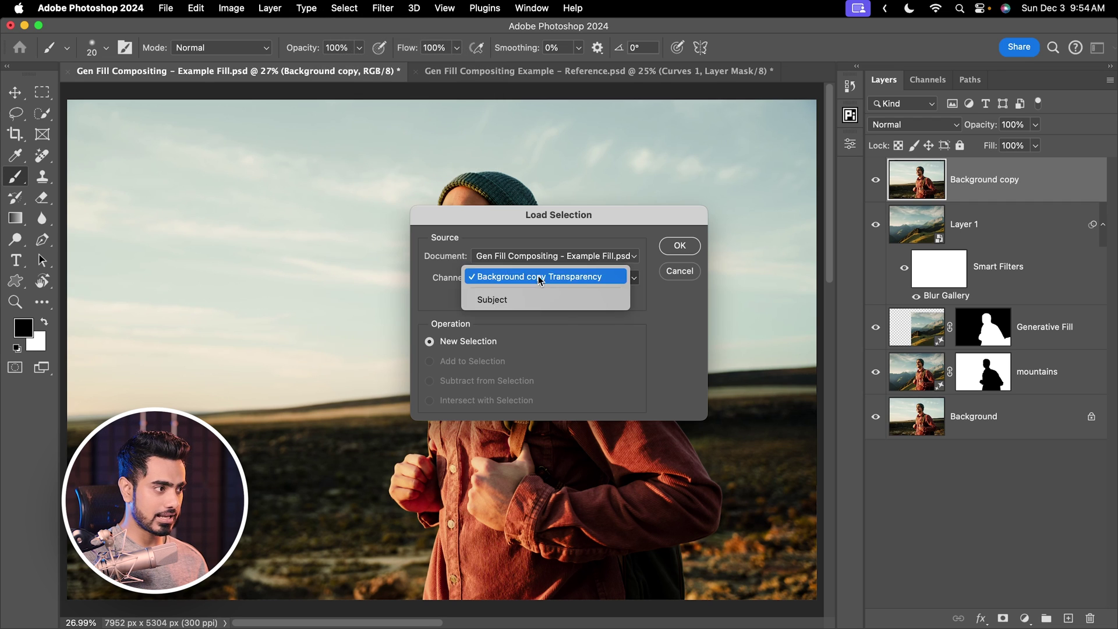
click(519, 300)
click(680, 245)
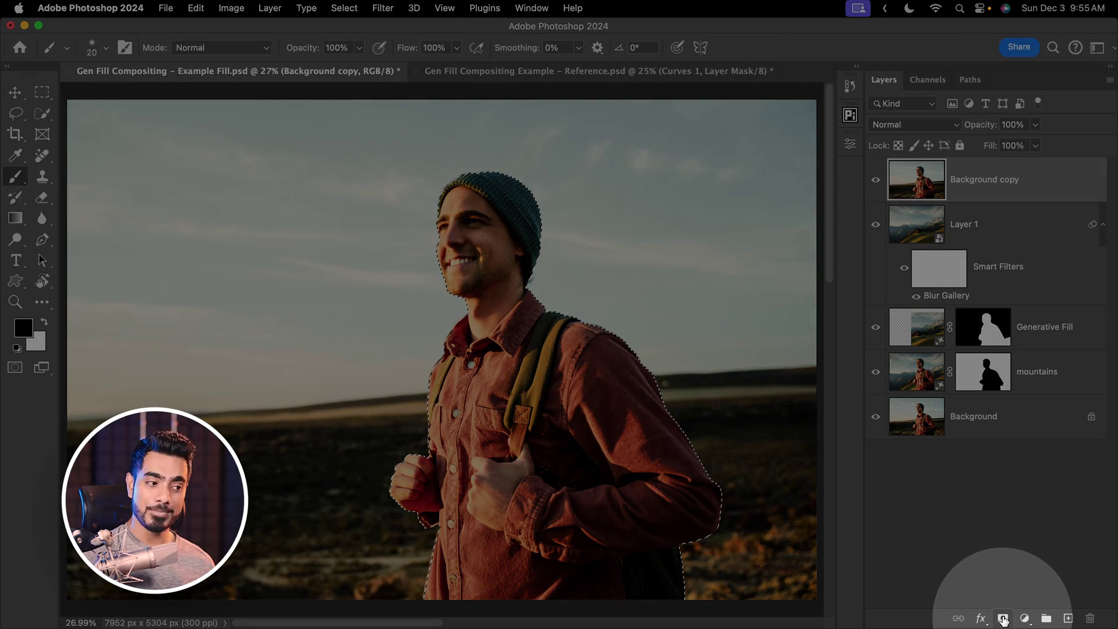
- Add a layer mask to Background copy from the selection and inspect the hiker's edges
click(1002, 618)
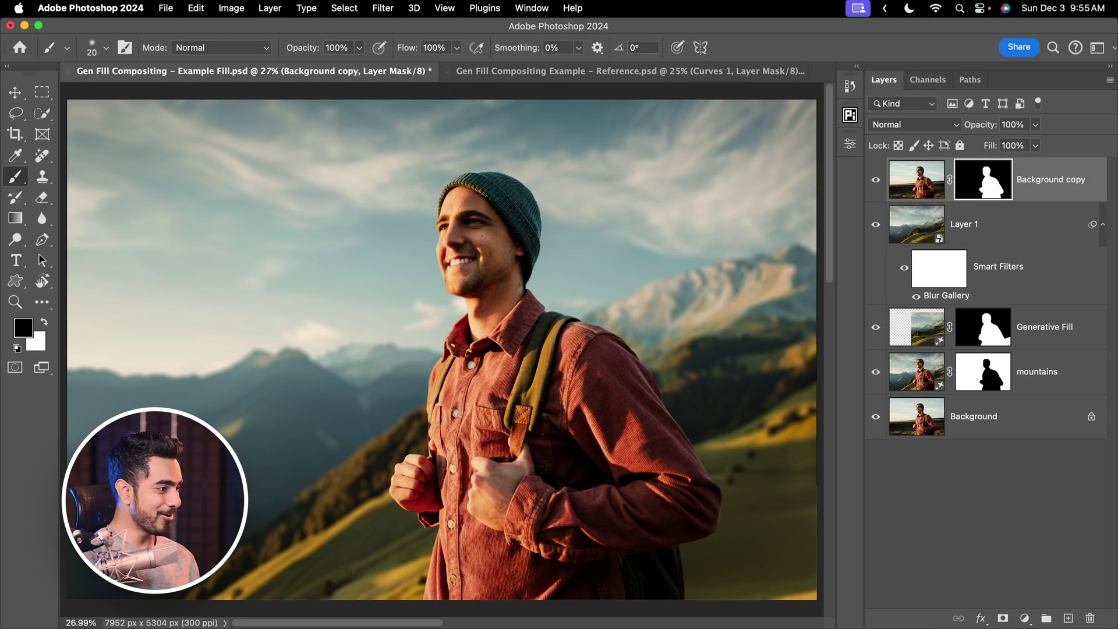
drag(442, 279, 490, 280)
drag(490, 443, 497, 214)
scroll(497, 214, down, 5)
scroll(494, 240, right, 8)
scroll(389, 307, up, 8)
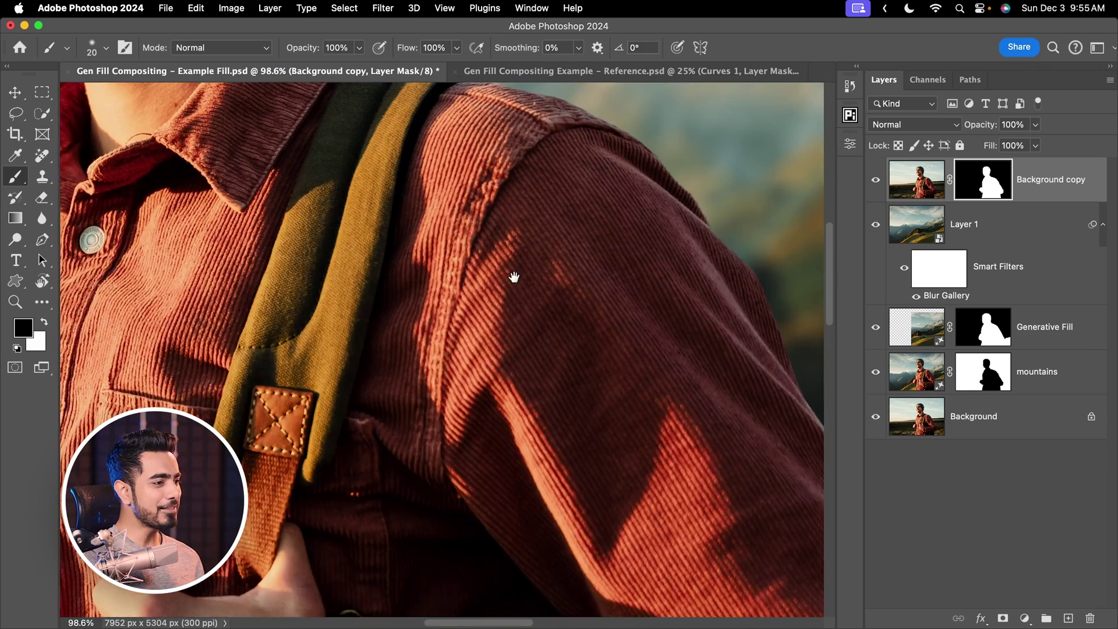
scroll(515, 296, up, 5)
key(super+0)
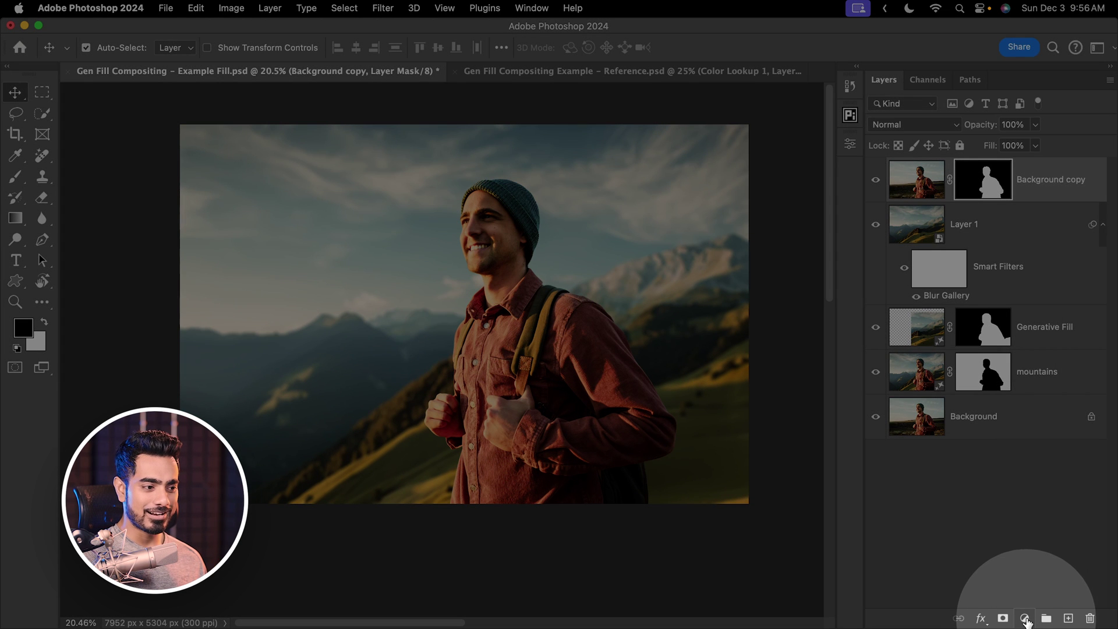
- Add a Radial Gradient fill layer with its dark centre at the canvas's top-left corner
click(1026, 618)
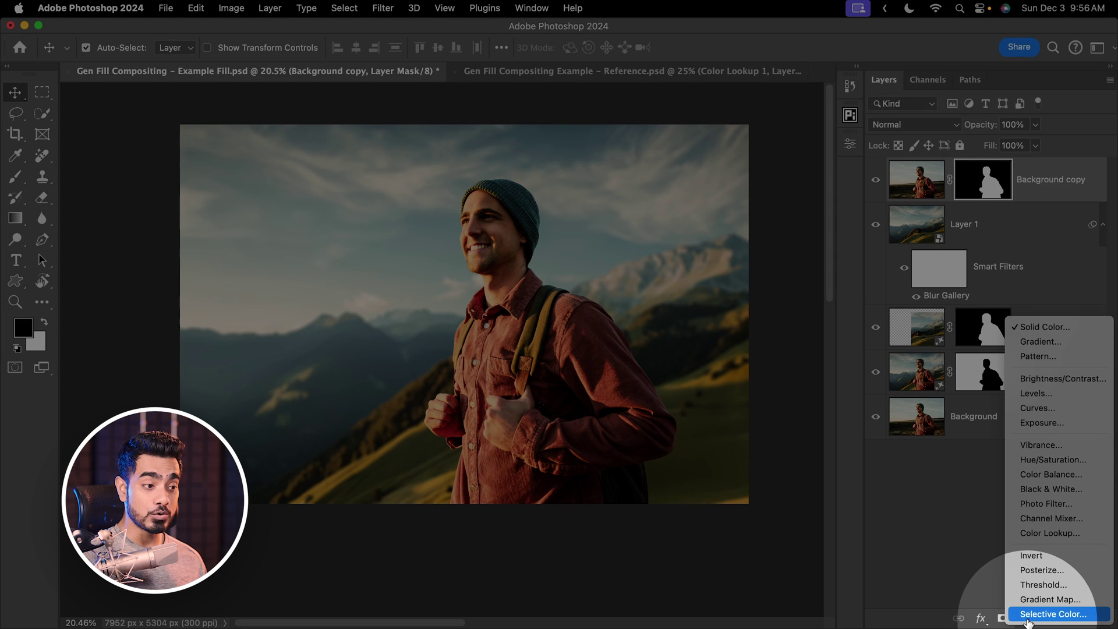
click(1061, 345)
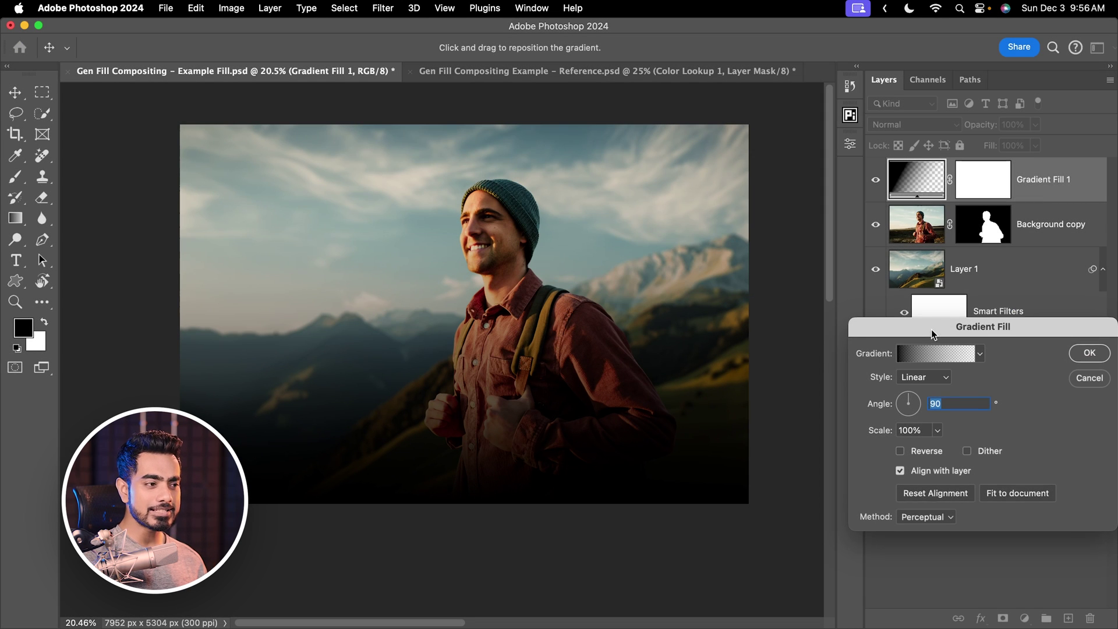
drag(931, 329, 718, 219)
click(694, 271)
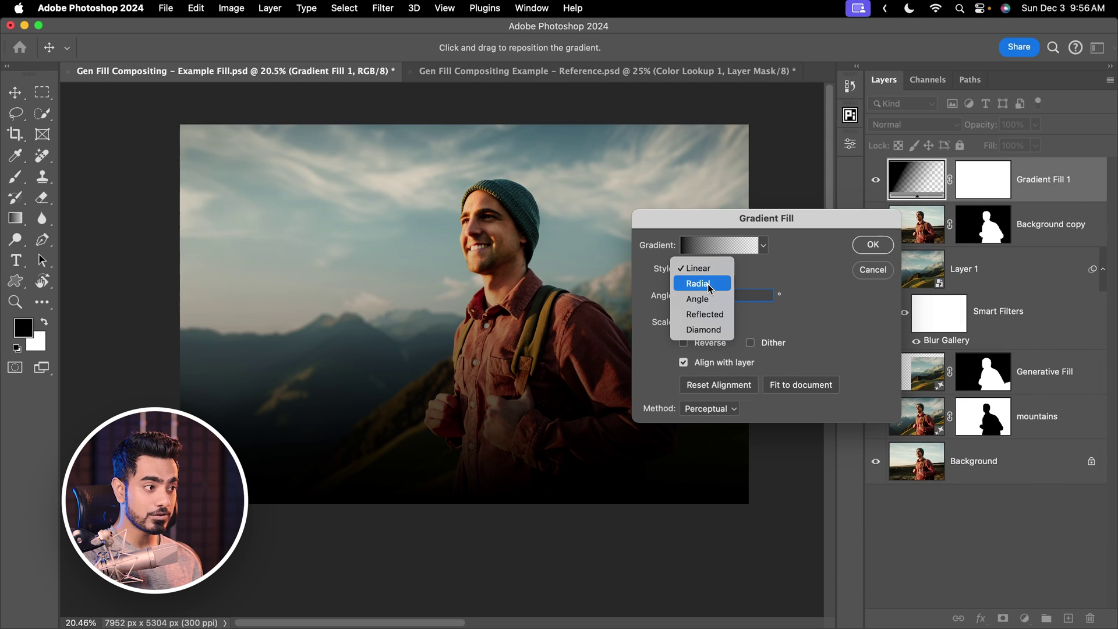
click(708, 284)
drag(470, 301, 185, 103)
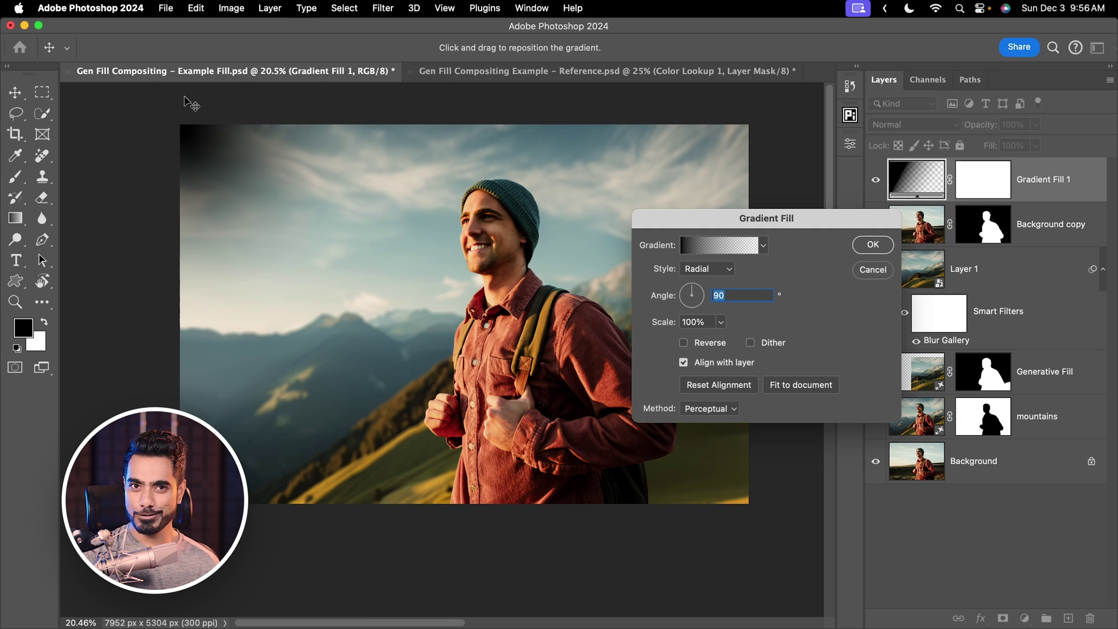
- Set the gradient's starting colour stop to pale cream
click(722, 252)
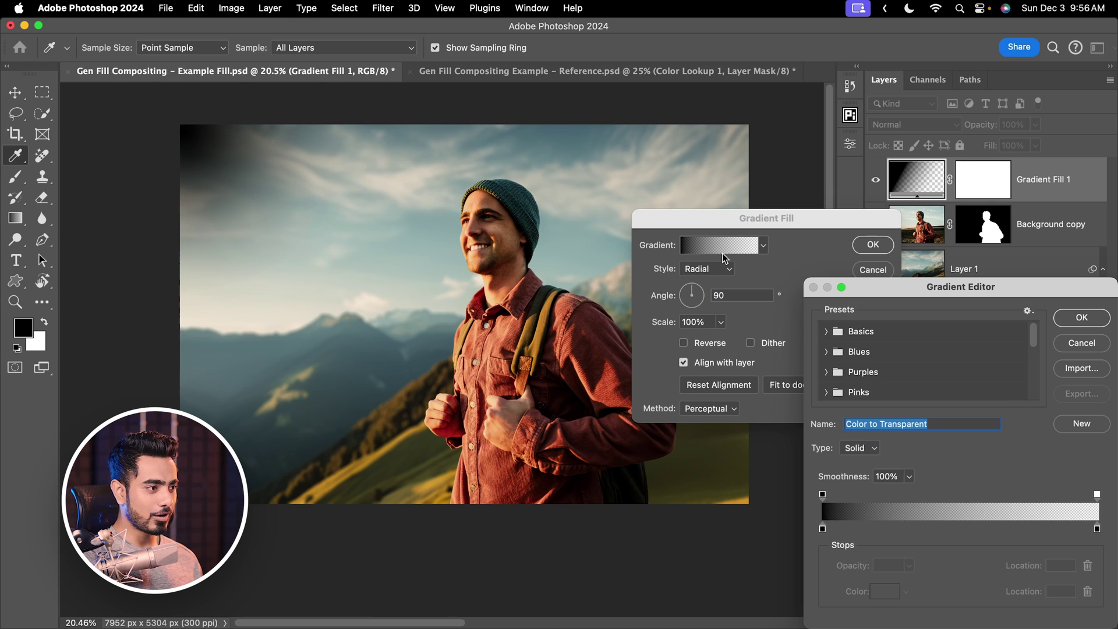
drag(885, 295, 747, 201)
click(679, 427)
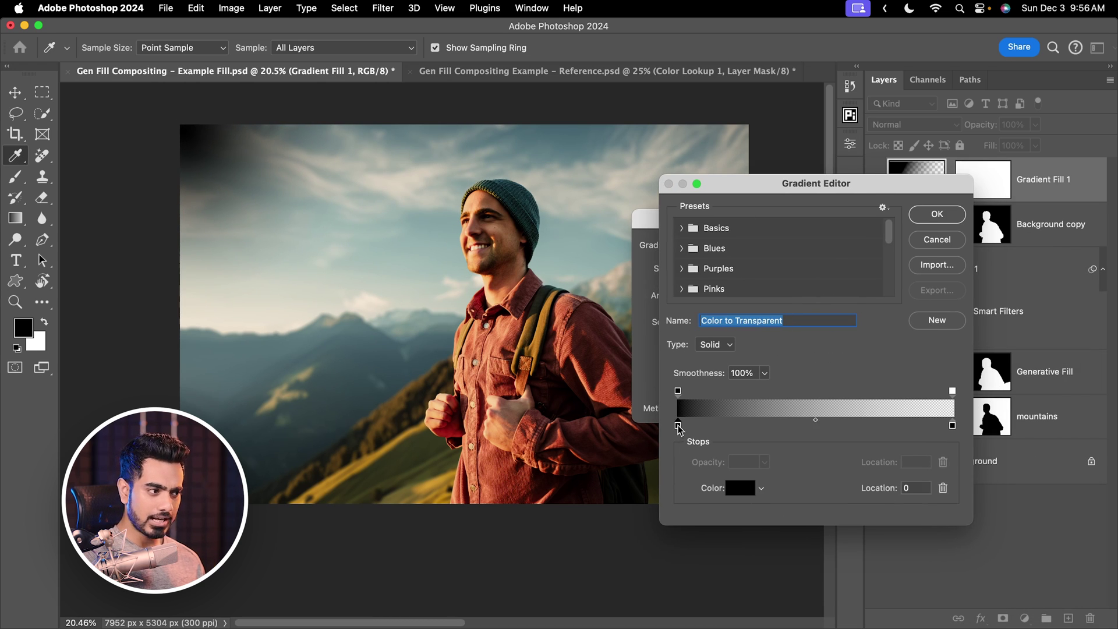
click(739, 490)
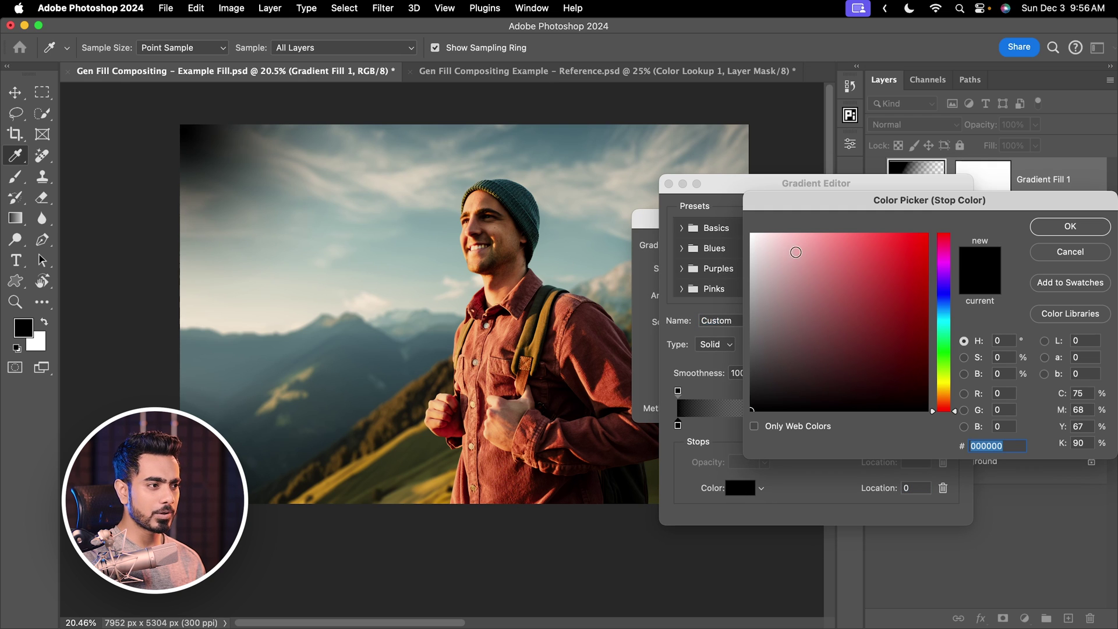
drag(793, 249, 780, 233)
drag(956, 412, 954, 393)
click(1070, 227)
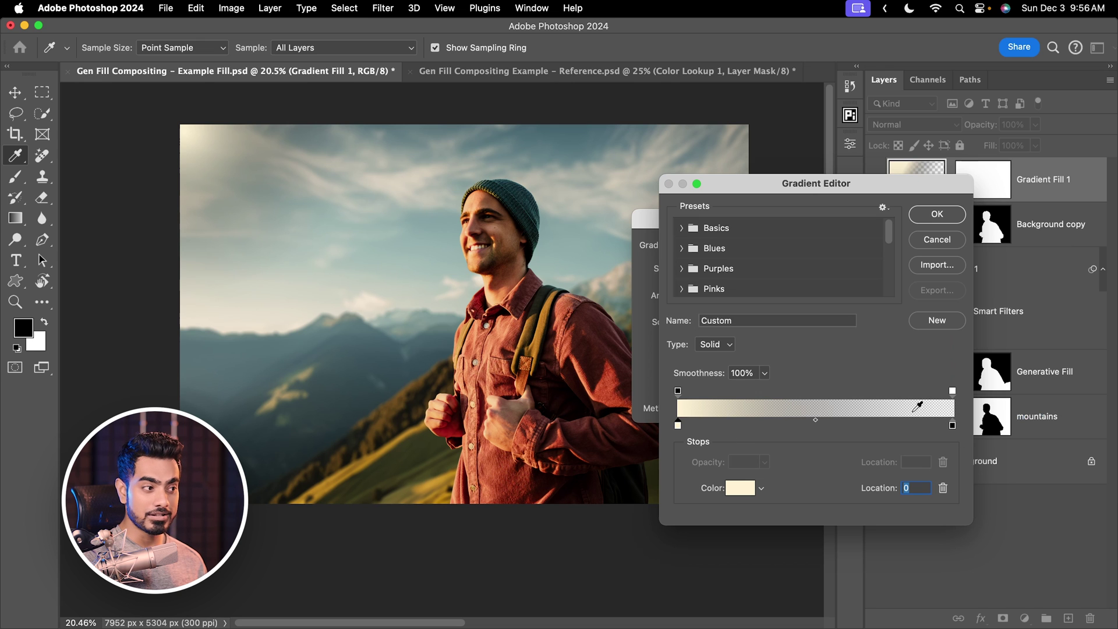
- Set the end colour stop to orange #ff6536, keeping its opacity at 0%
click(678, 391)
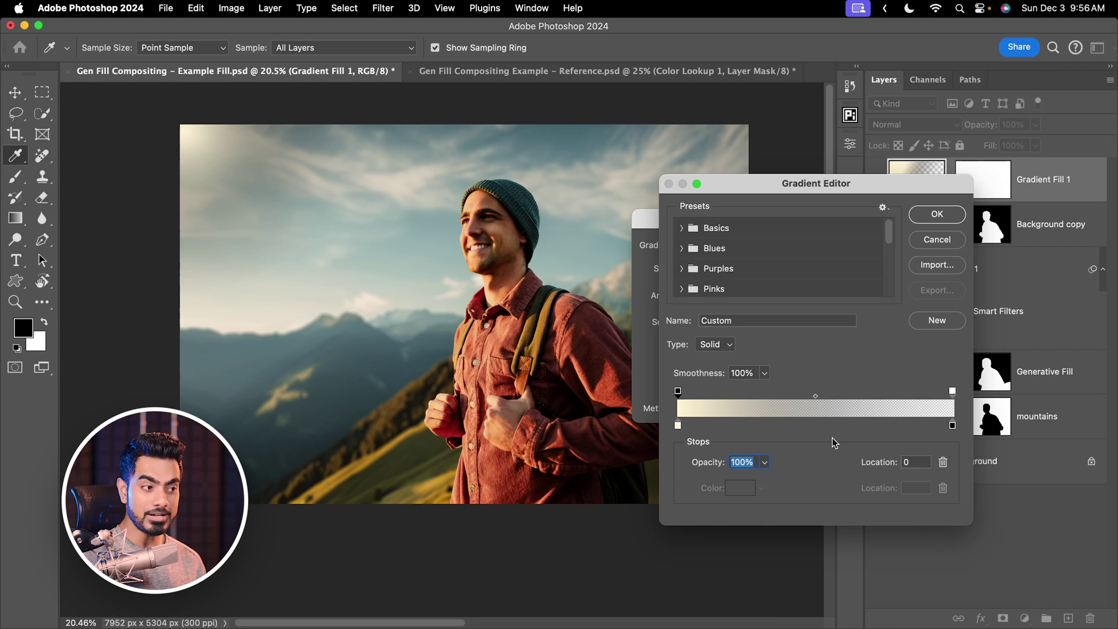
click(952, 392)
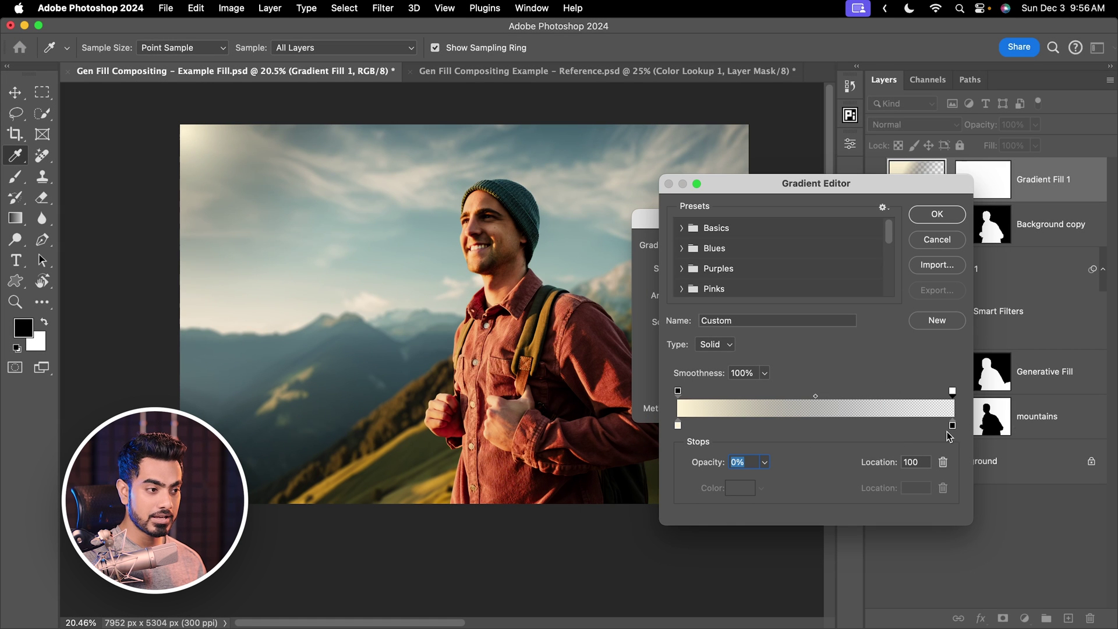
click(952, 426)
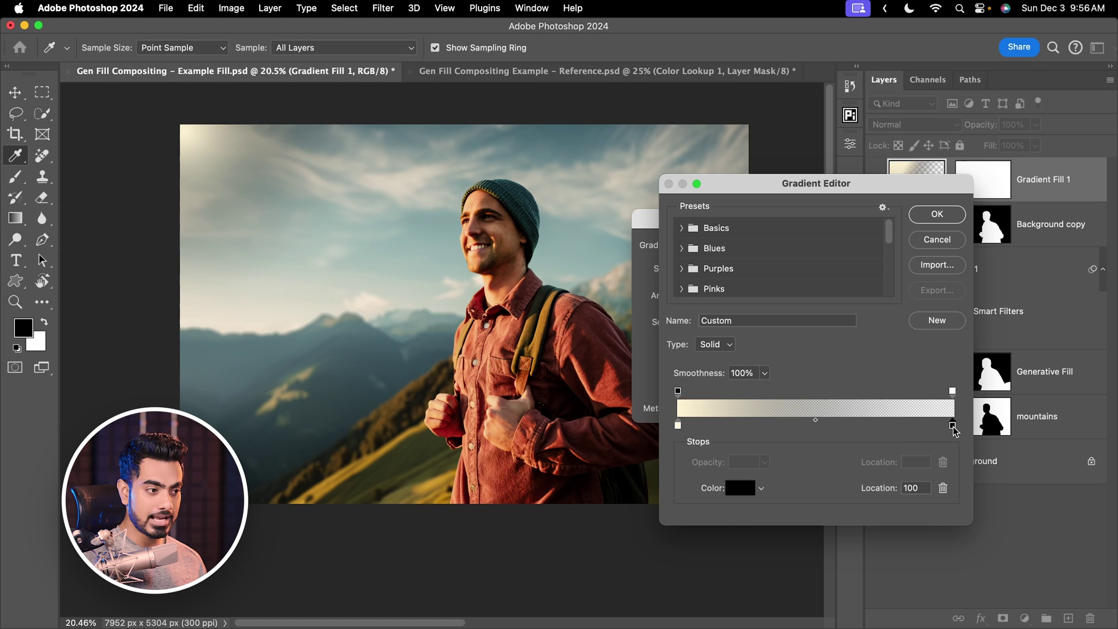
click(735, 493)
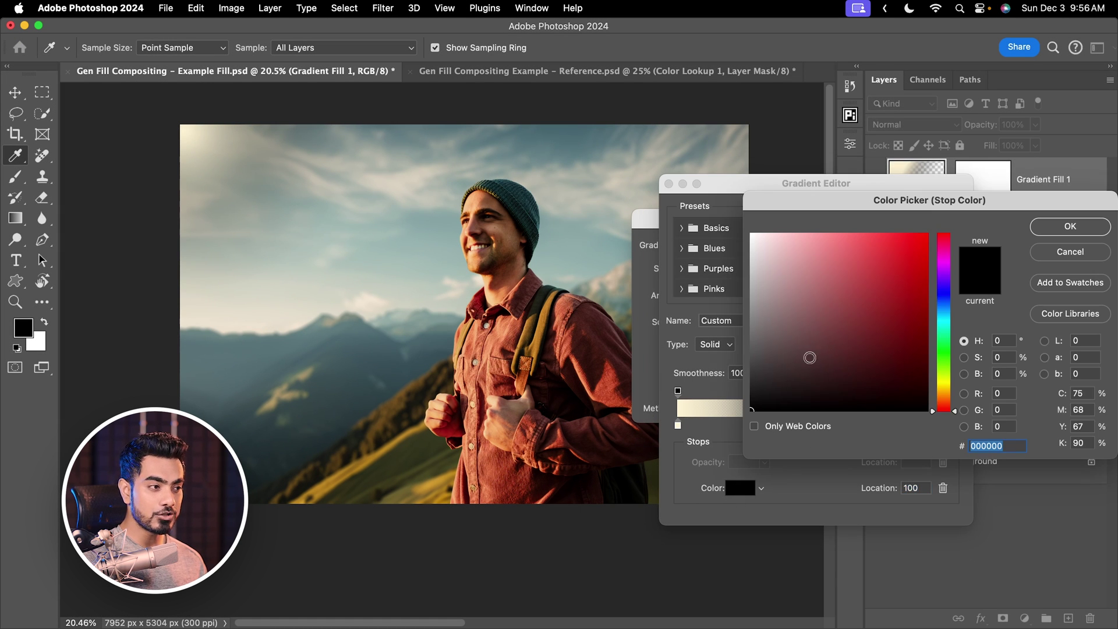
drag(828, 245, 840, 226)
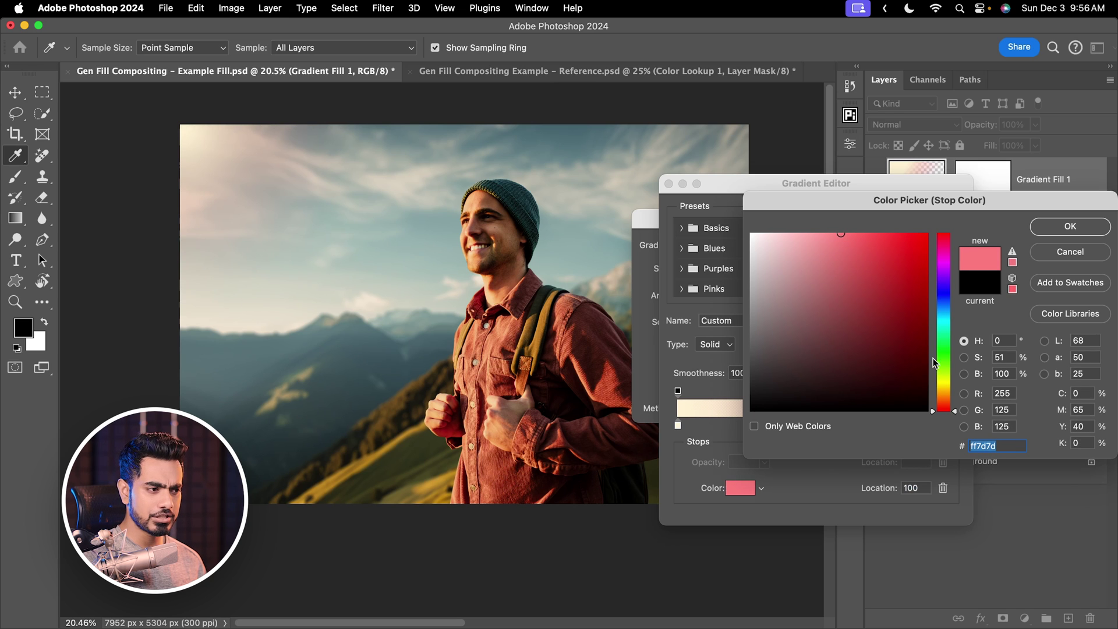
drag(946, 394, 948, 404)
click(892, 234)
drag(892, 235, 890, 232)
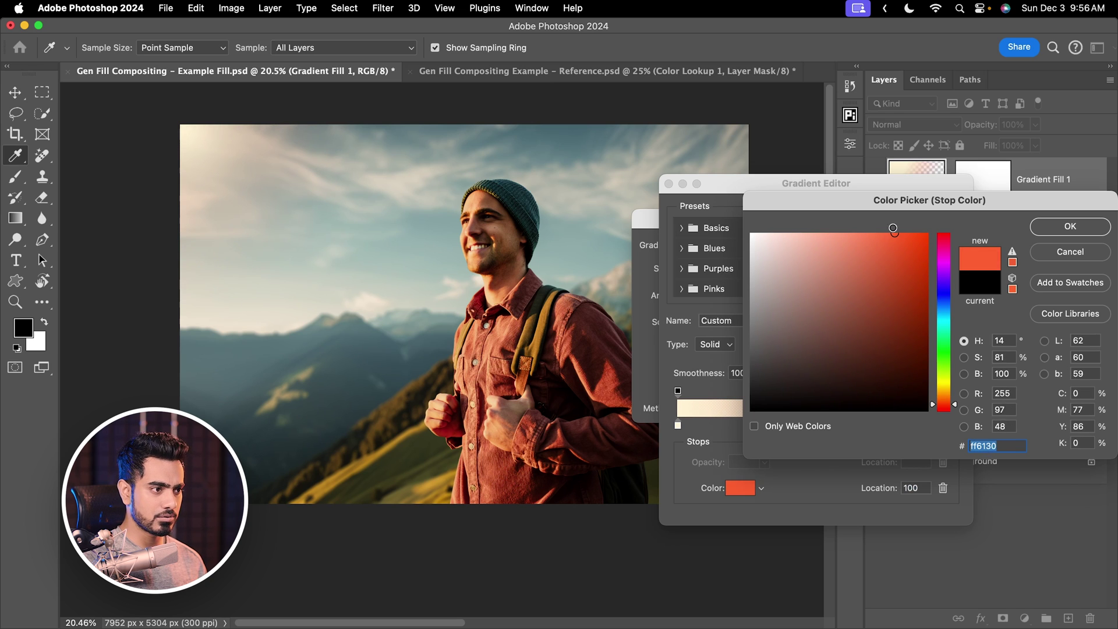
click(1062, 231)
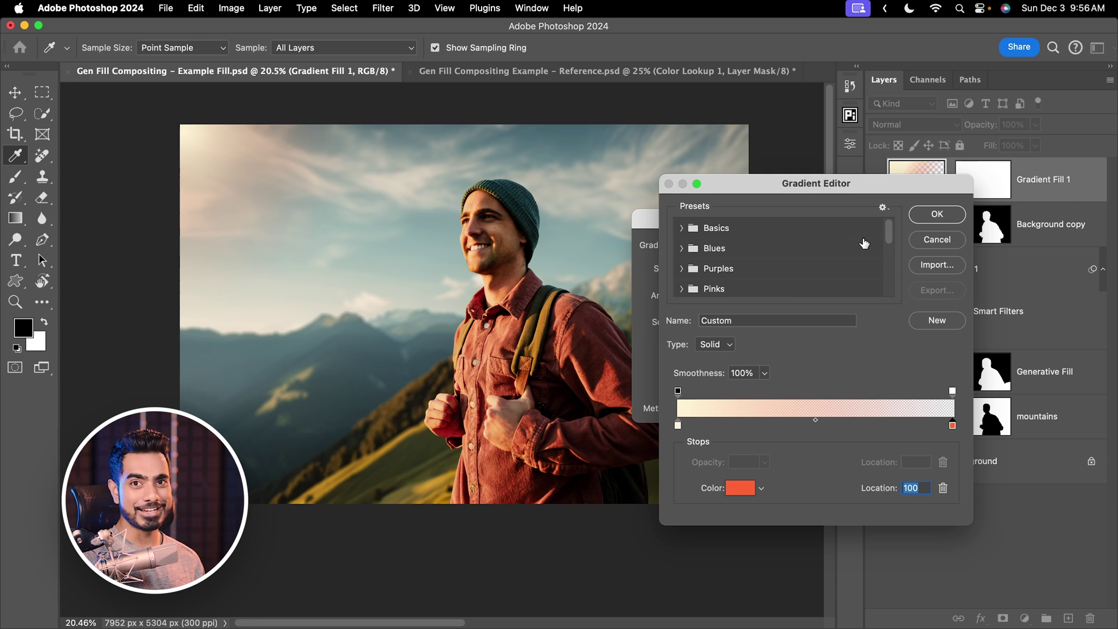
- Confirm the warm gradient colours, move the radial glow to the top-left, and scale it to about 92%
click(936, 214)
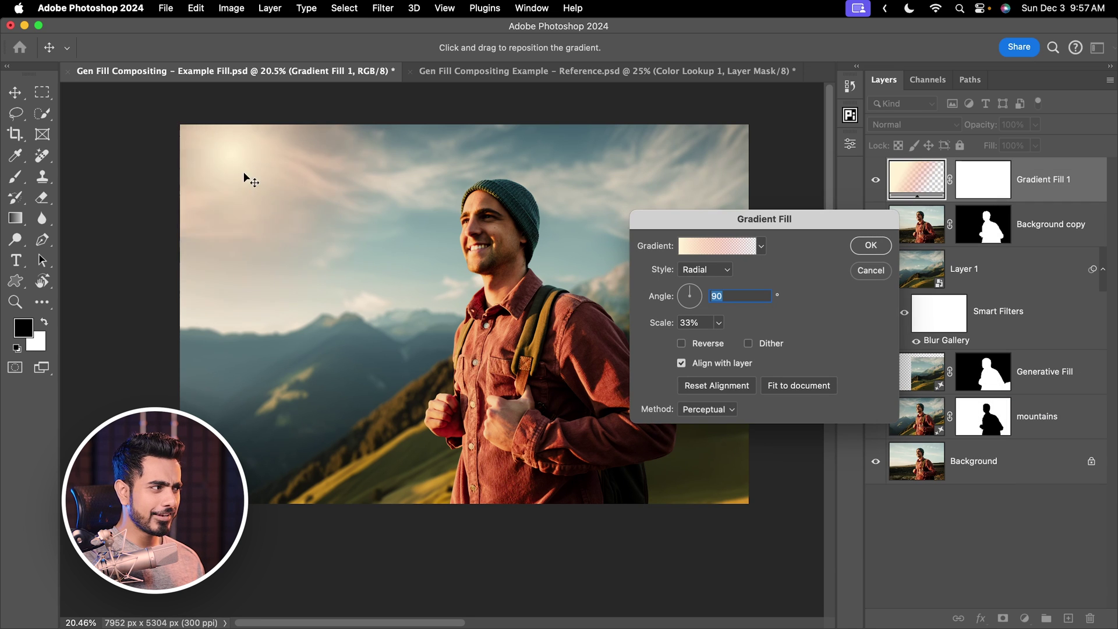
drag(257, 180, 223, 132)
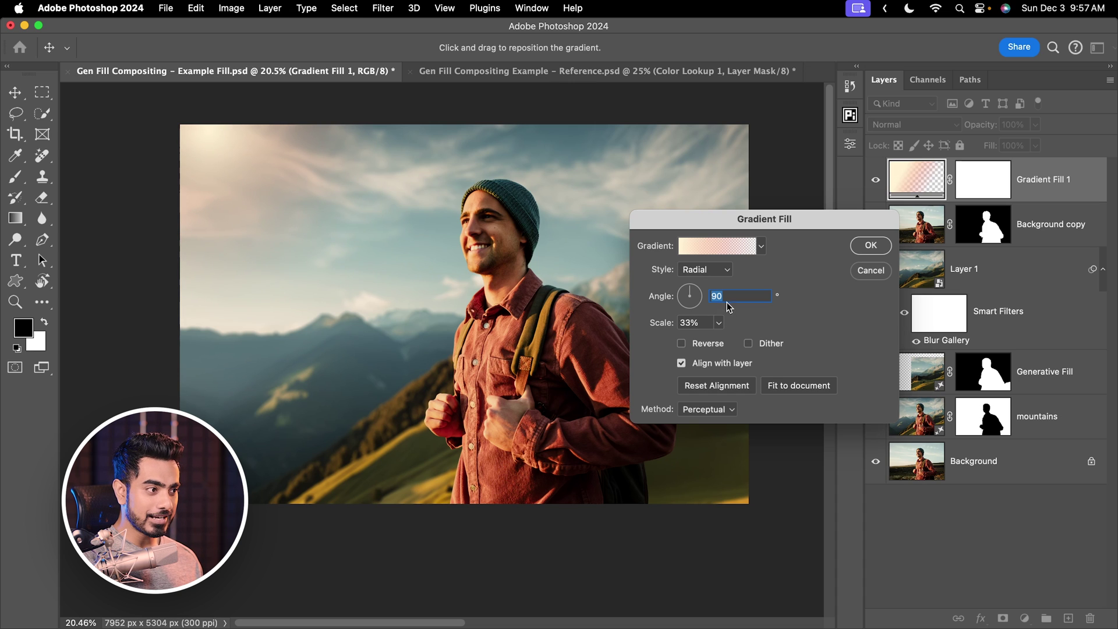
click(719, 324)
drag(720, 342, 736, 345)
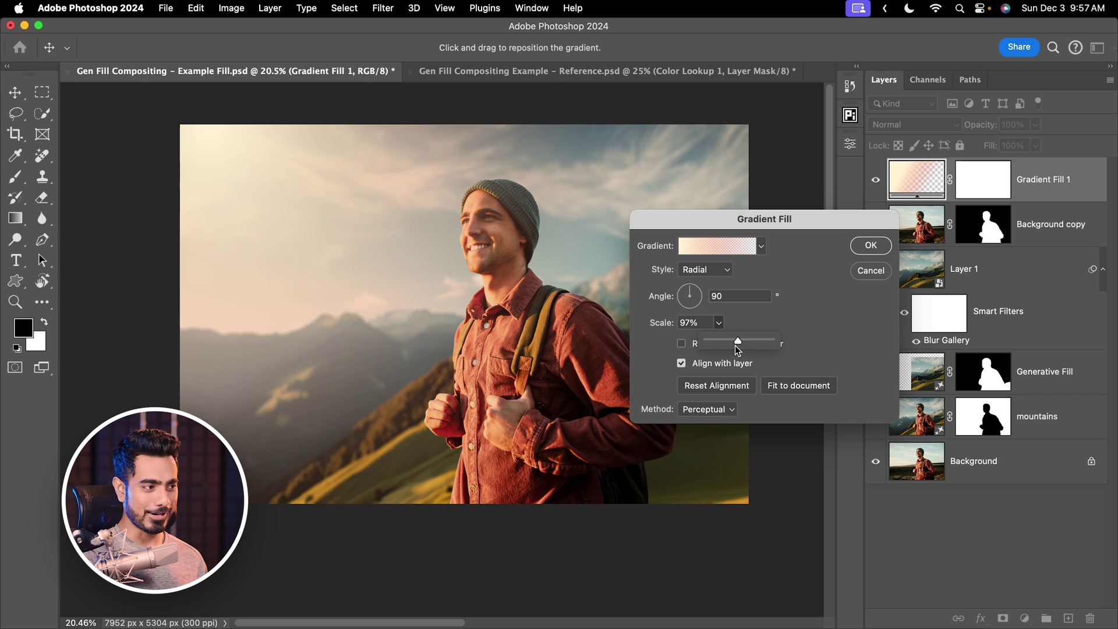
click(871, 245)
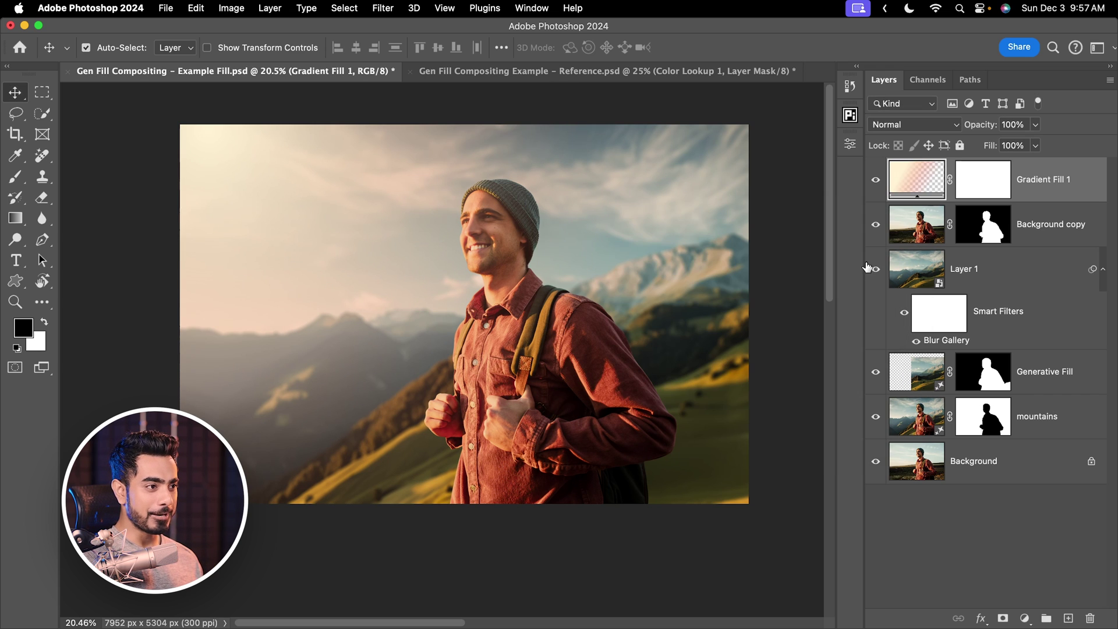
- Set Gradient Fill 1 to Screen blending and raise its radial scale to 108%
click(911, 125)
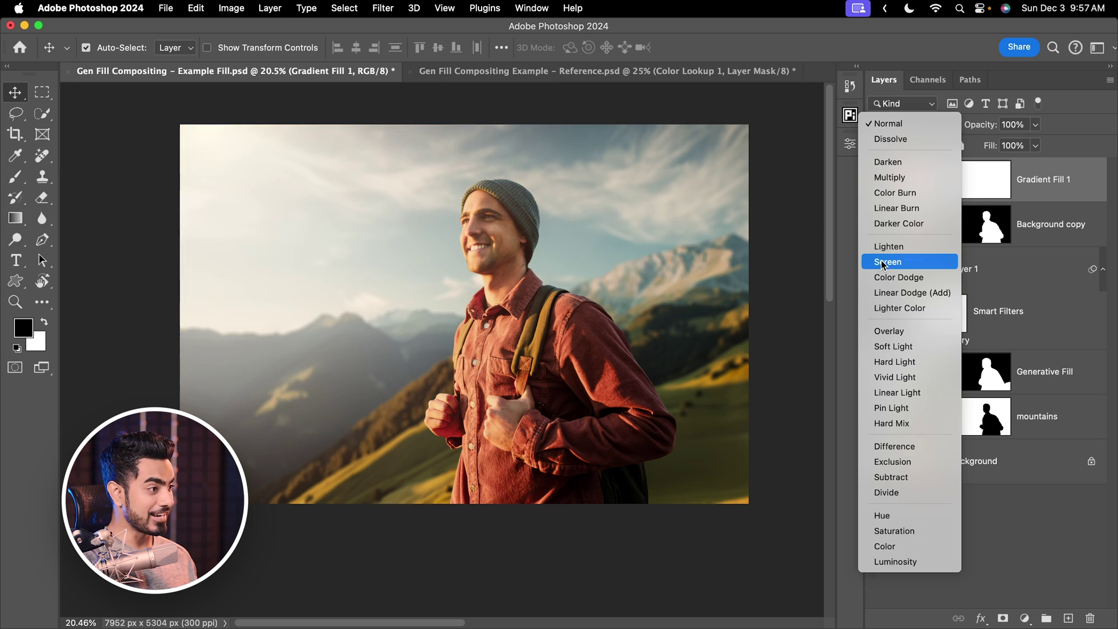
click(883, 263)
double_click(919, 182)
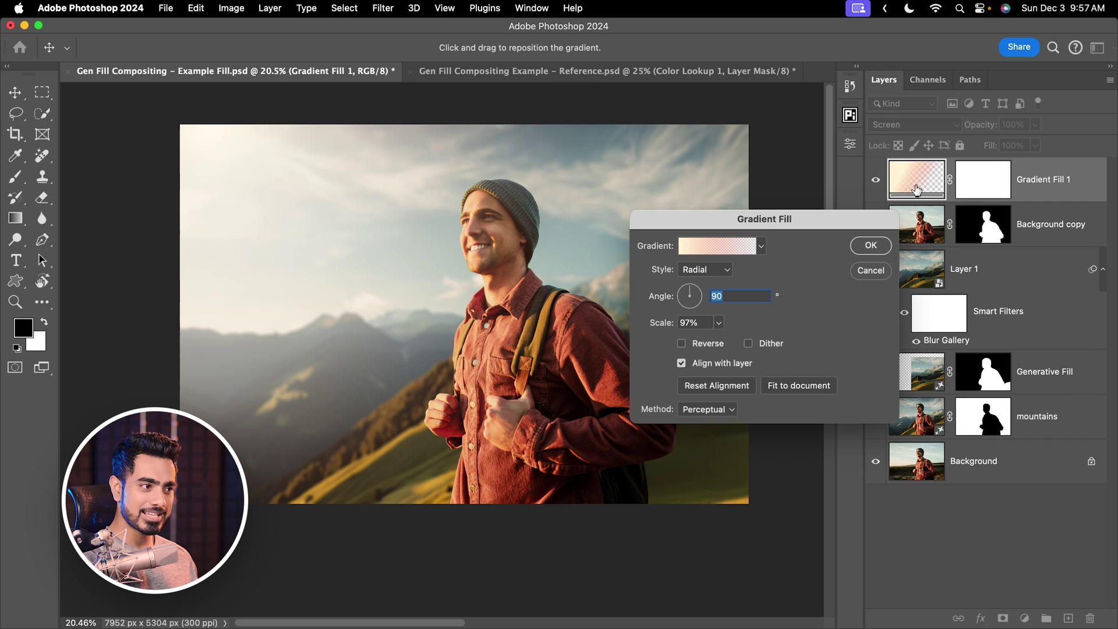
click(718, 322)
drag(721, 341, 720, 343)
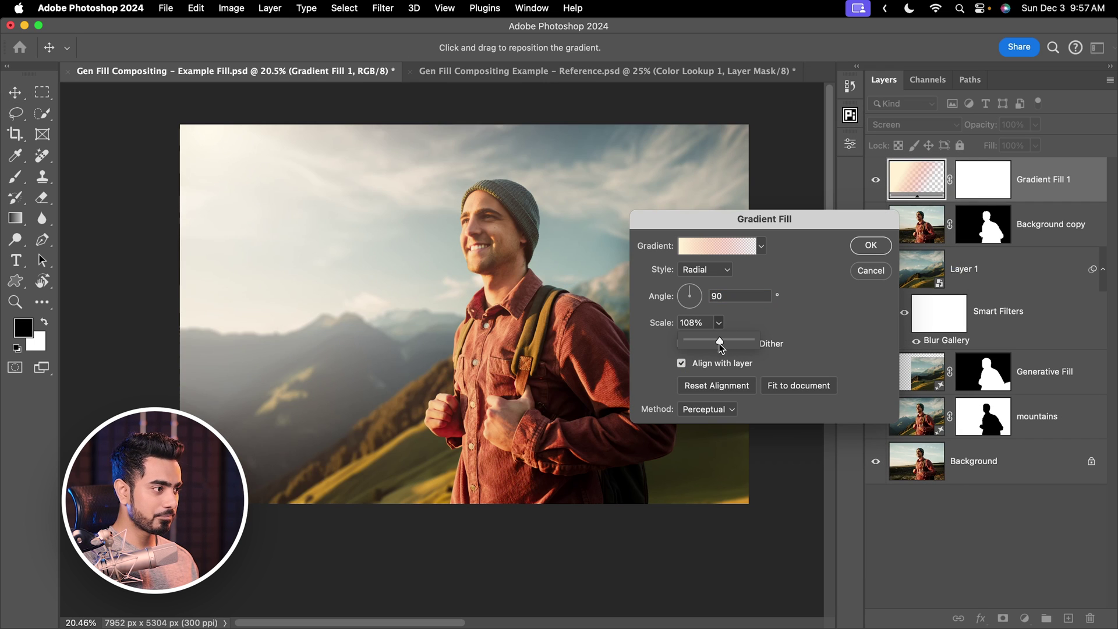
click(871, 247)
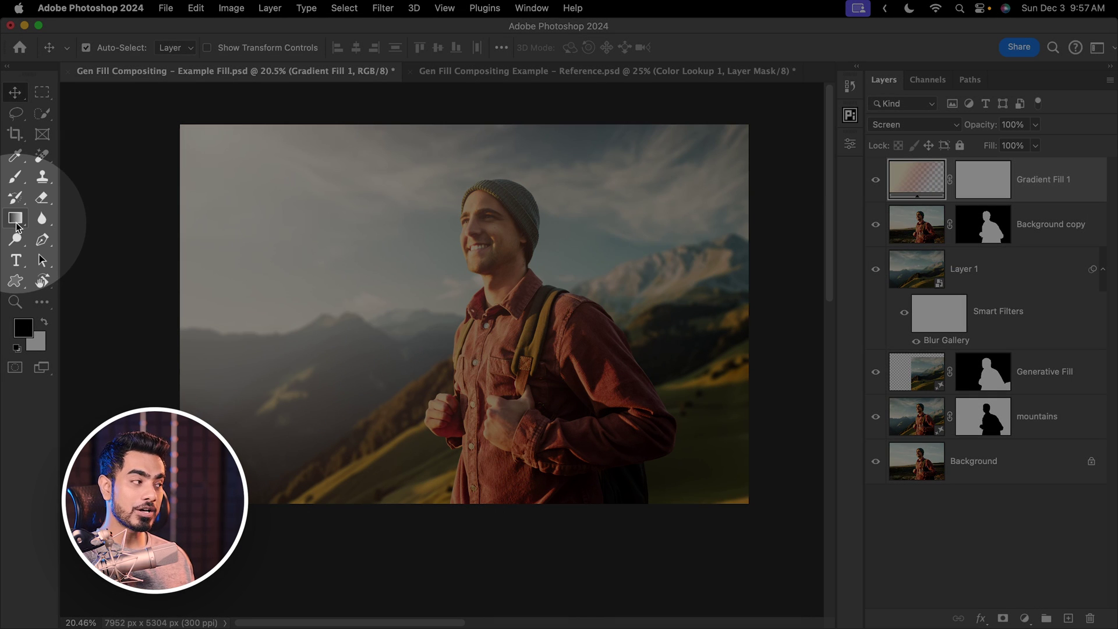
- Drag the radial gradient's end handle so the flare circle extends far beyond the canvas edges
click(21, 223)
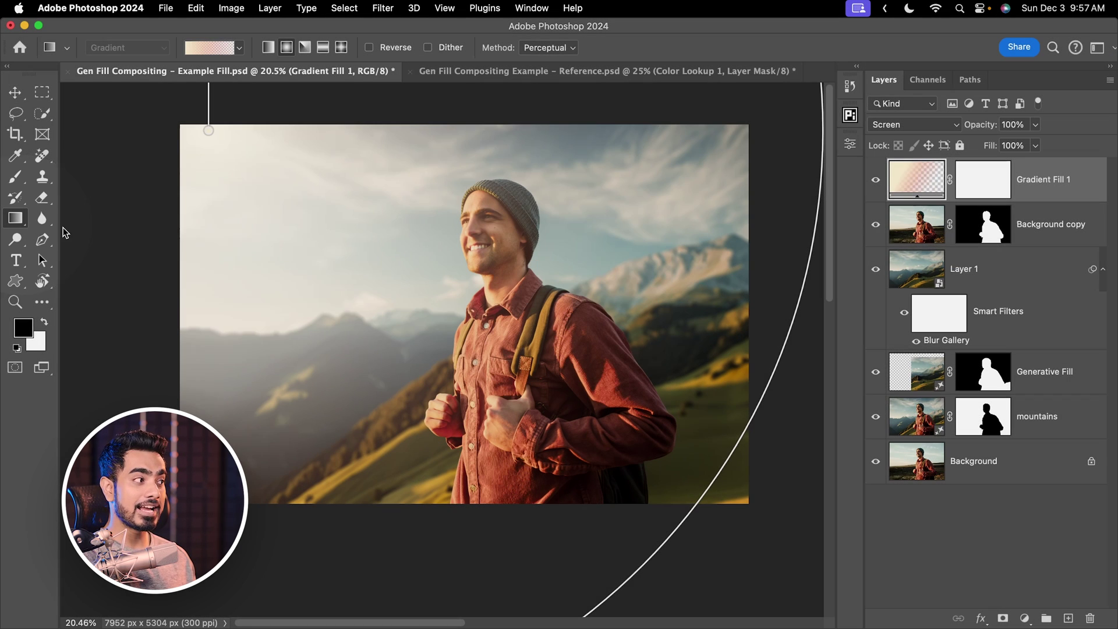
scroll(540, 180, down, 5)
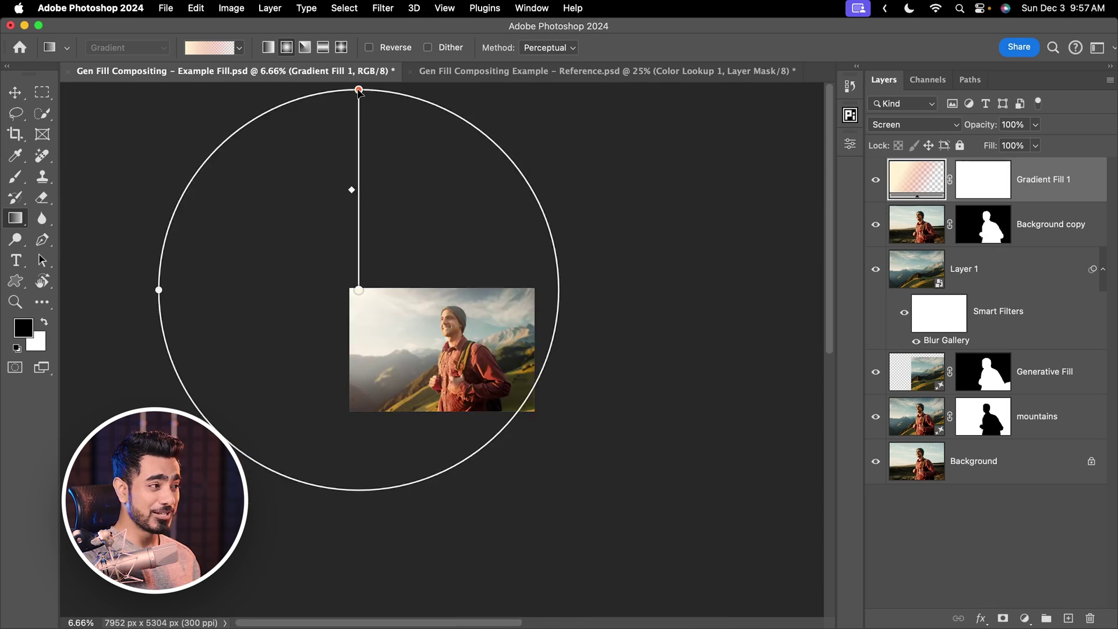
mouse_move(357, 92)
mouse_down()
mouse_move(420, 100)
mouse_move(498, 302)
mouse_move(429, 195)
mouse_move(479, 399)
mouse_move(641, 497)
mouse_move(676, 533)
mouse_up()
scroll(641, 498, up, 3)
click(23, 94)
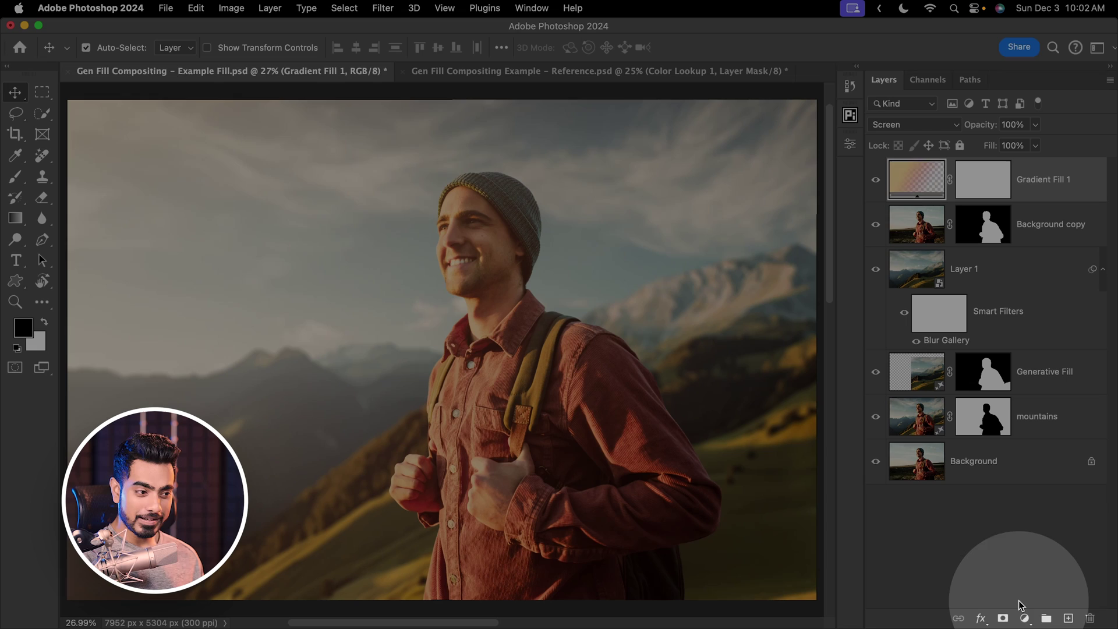
- Add a Color Lookup adjustment layer using the Crisp_Warm.look 3DLUT and try a lower opacity
click(1025, 618)
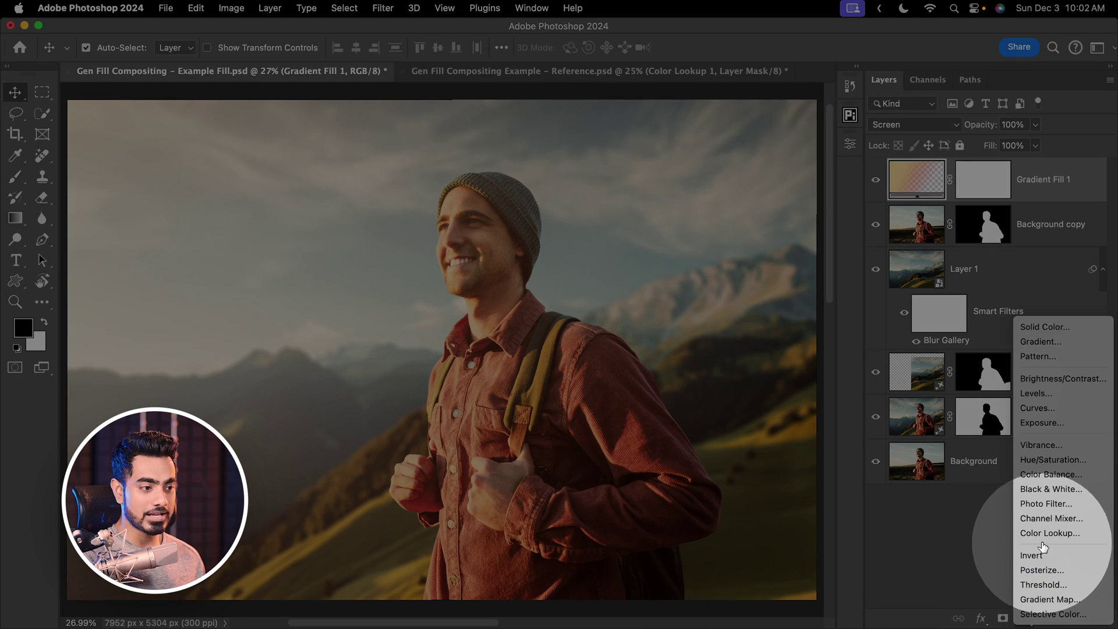
click(1046, 532)
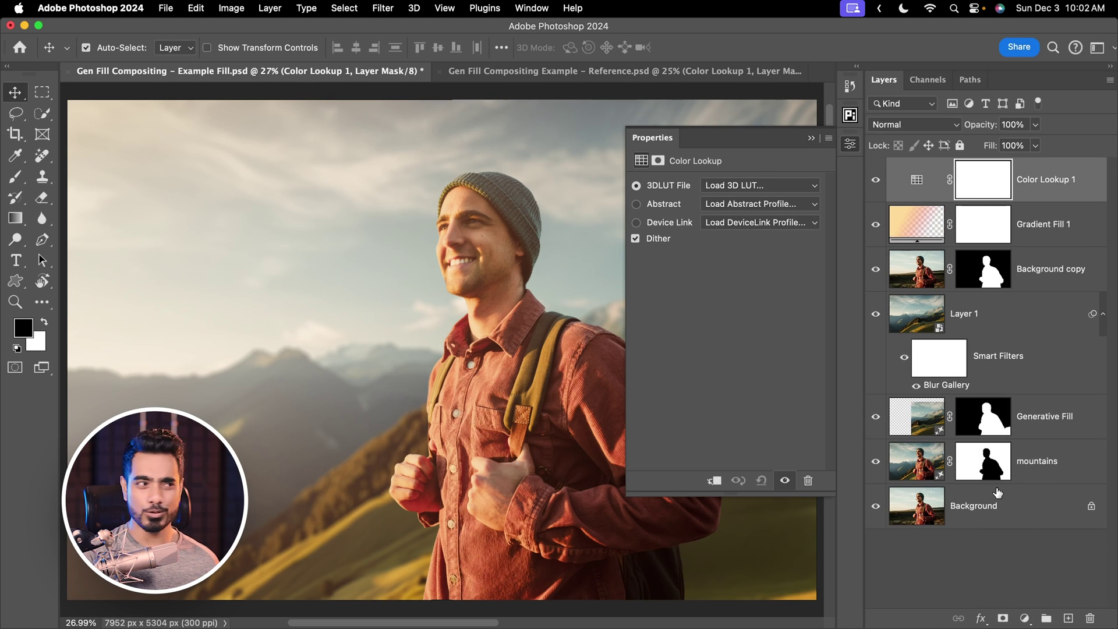
click(735, 185)
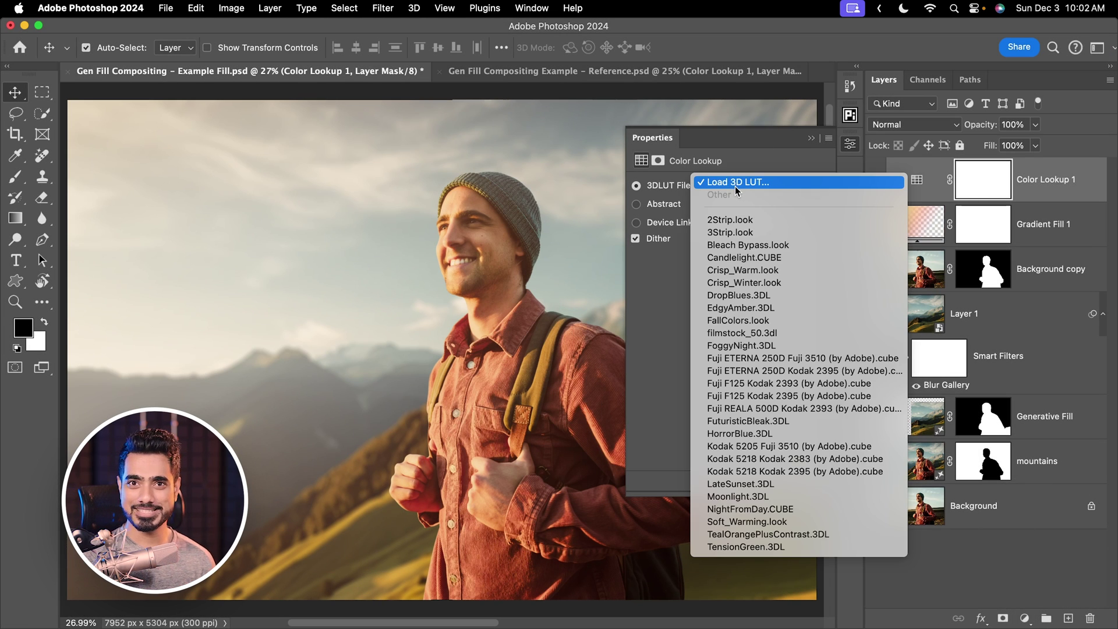
click(762, 270)
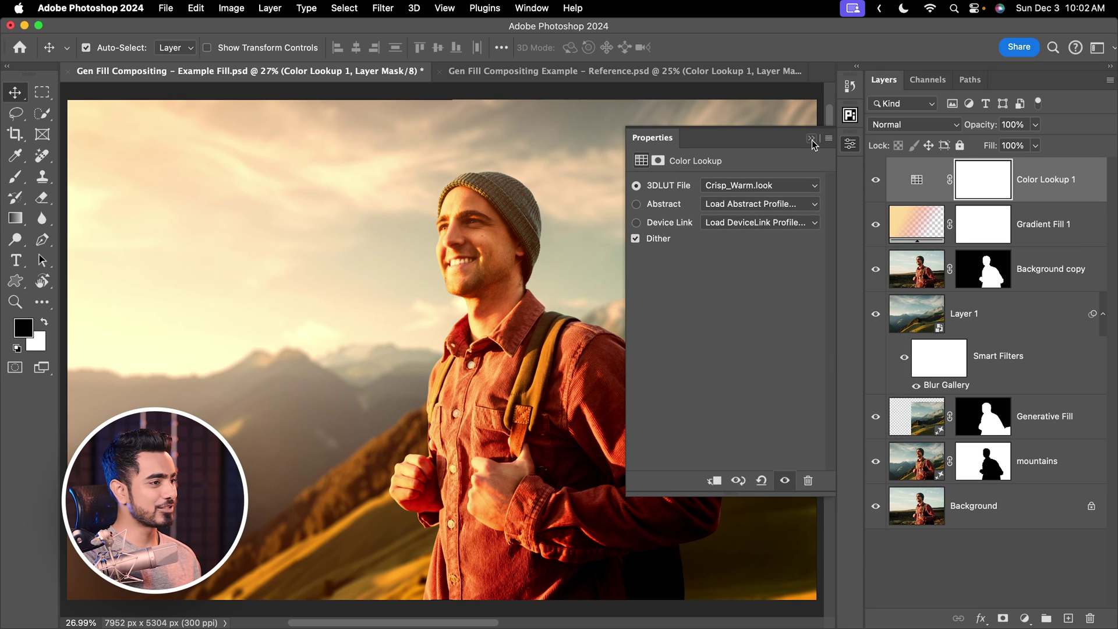
click(812, 139)
scroll(691, 244, down, 3)
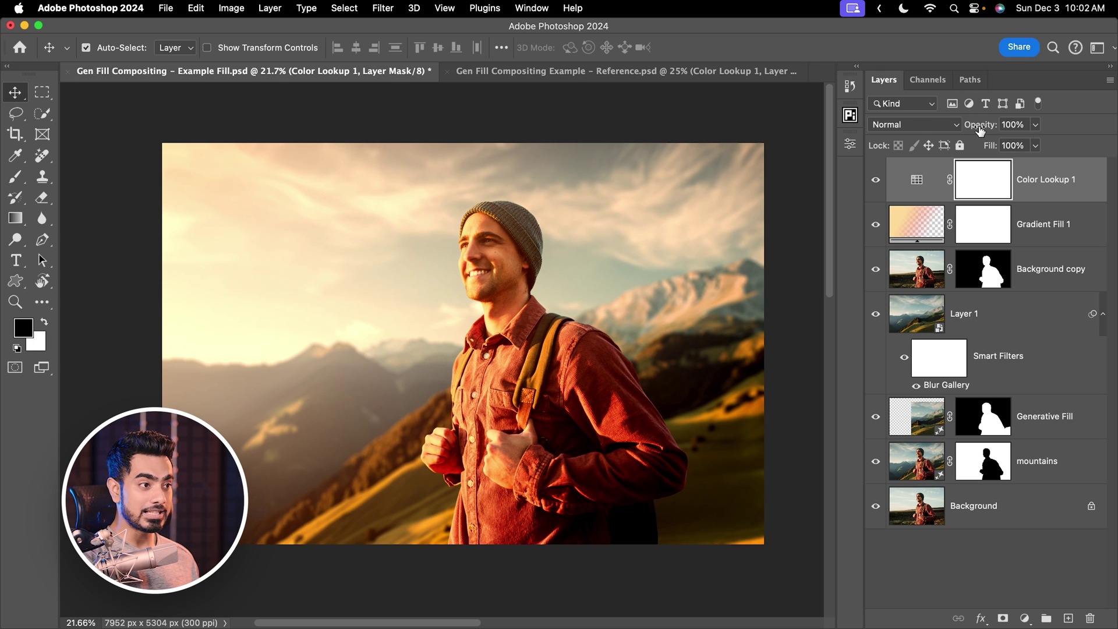
drag(977, 128, 1097, 128)
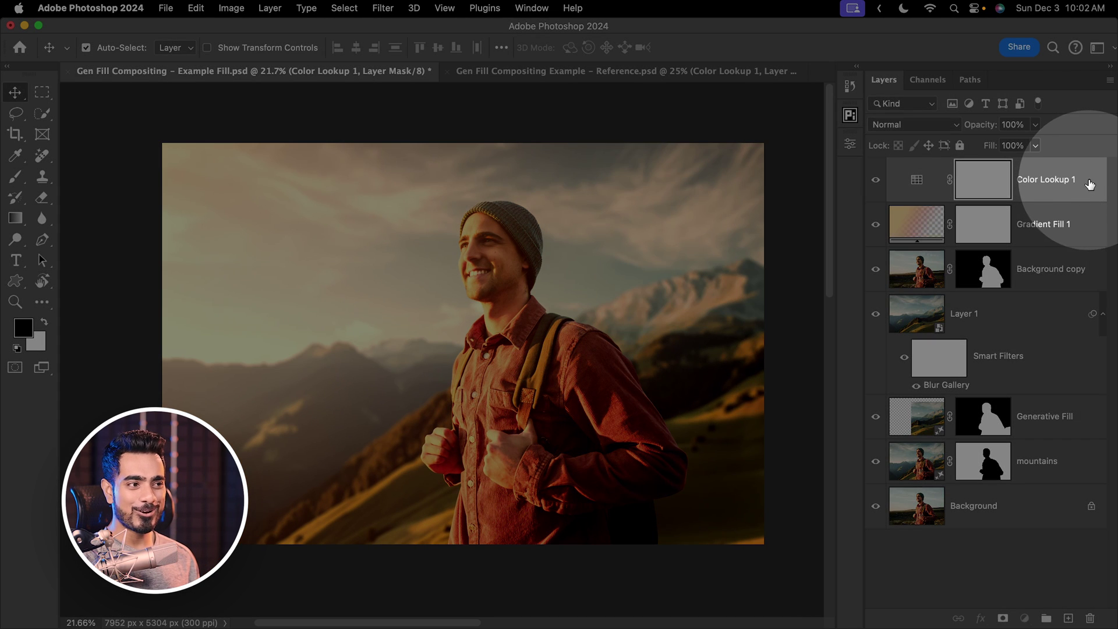
- Split the Underlying Layer black Blend If slider on Color Lookup 1 so shadows fade out of the look
double_click(1097, 204)
drag(766, 128, 889, 116)
drag(865, 429, 927, 430)
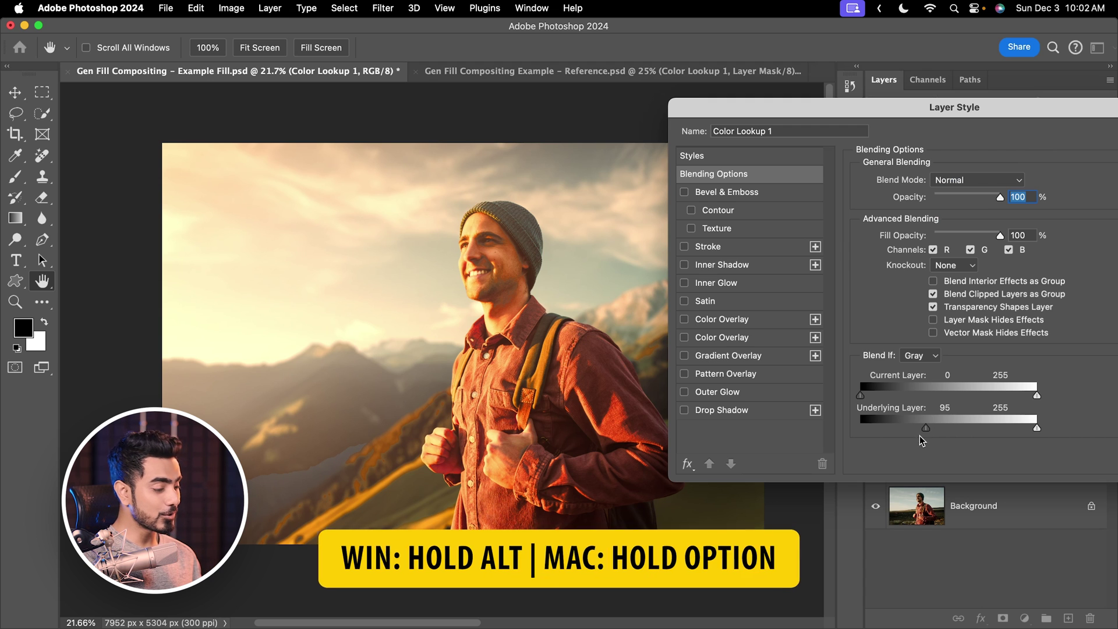
drag(927, 428, 859, 429)
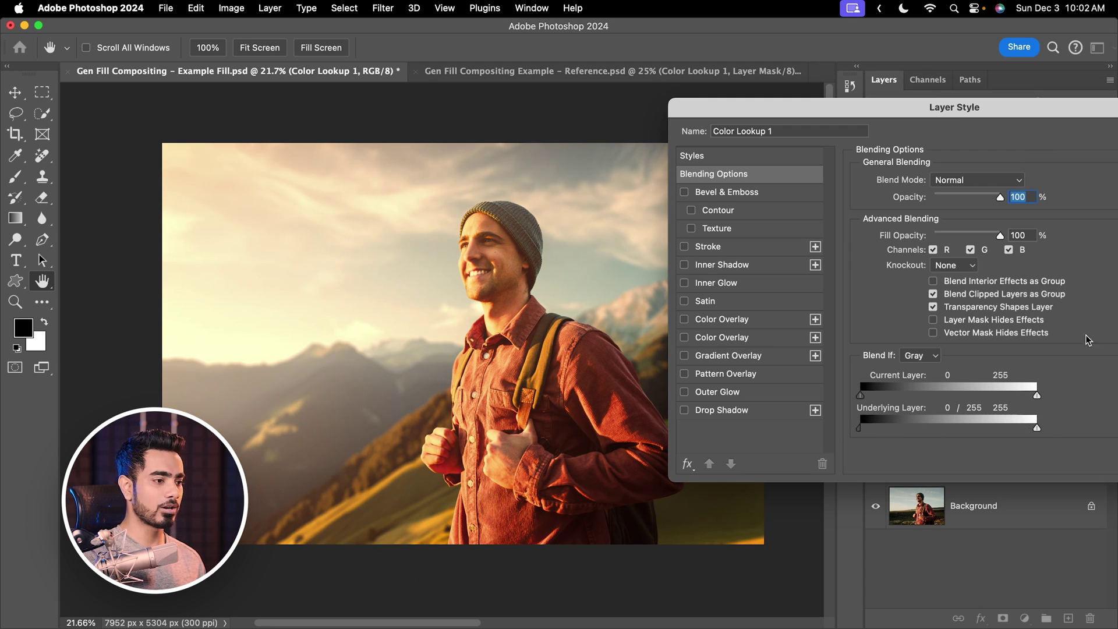
drag(1003, 111, 804, 113)
click(973, 144)
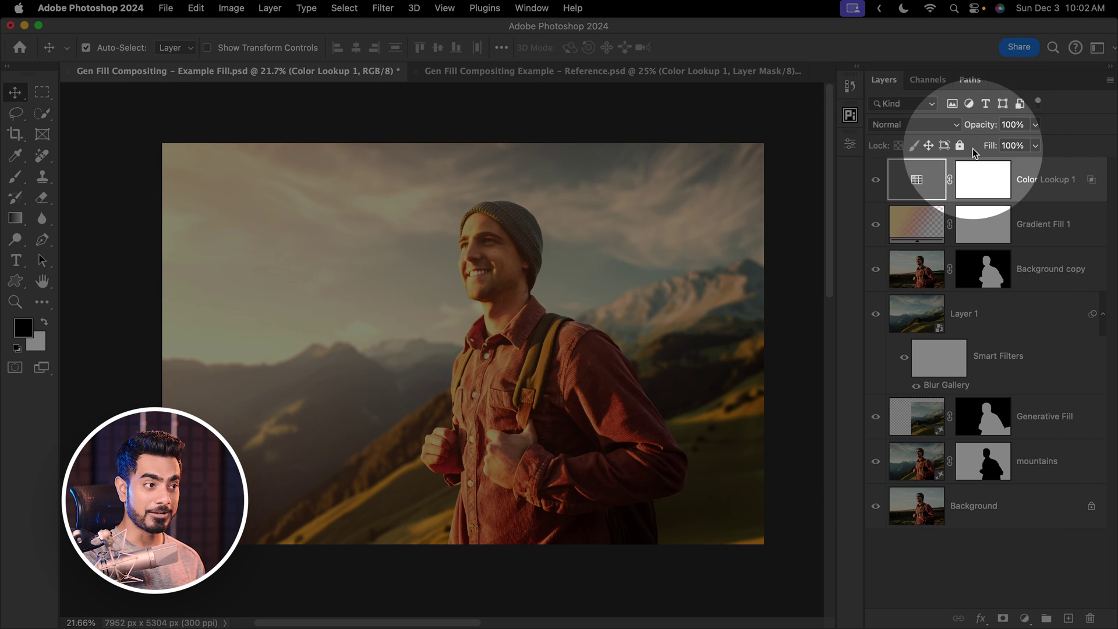
- Set Color Lookup 1's opacity to 50%
key(Return)
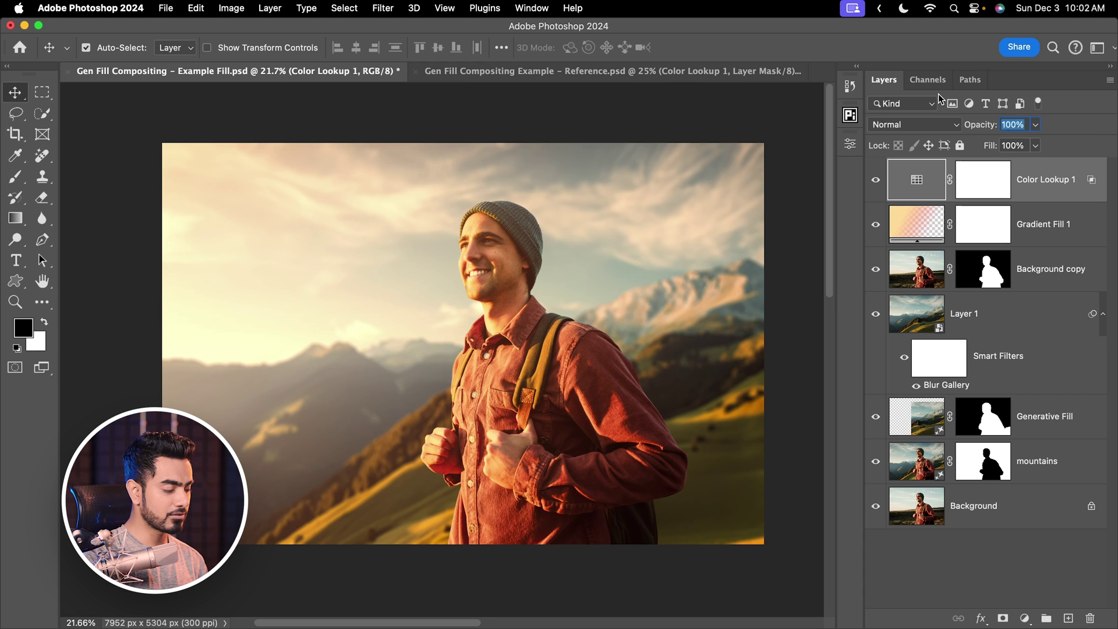
text(50)
key(super+0)
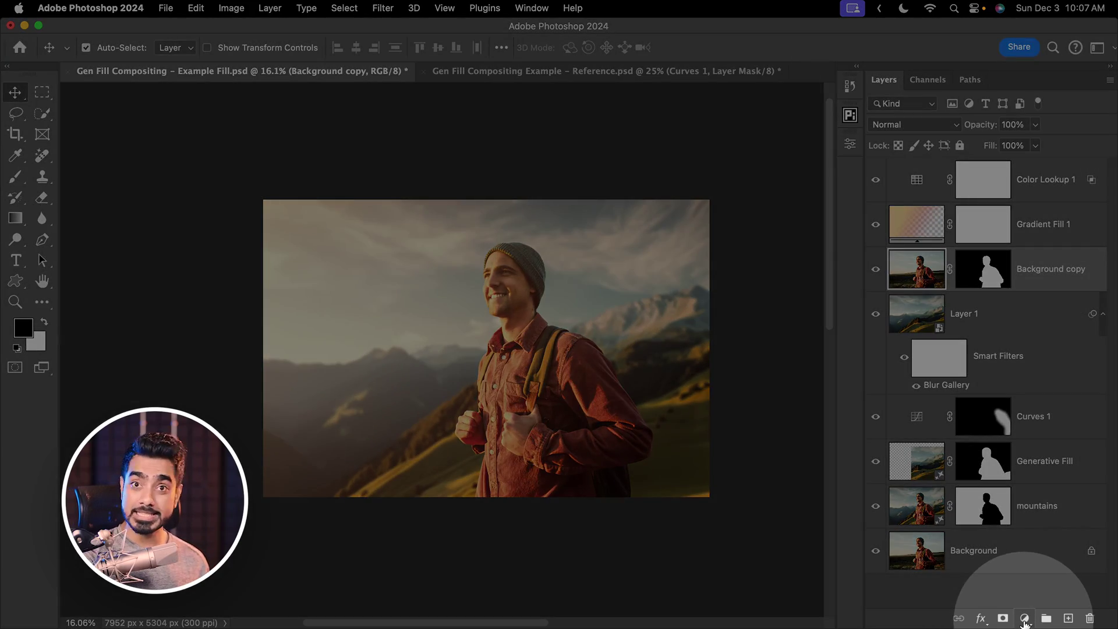
- Add a Curves layer clipped to Background copy and pull down the RGB curve to darken the hiker
click(1024, 618)
mouse_move(1024, 620)
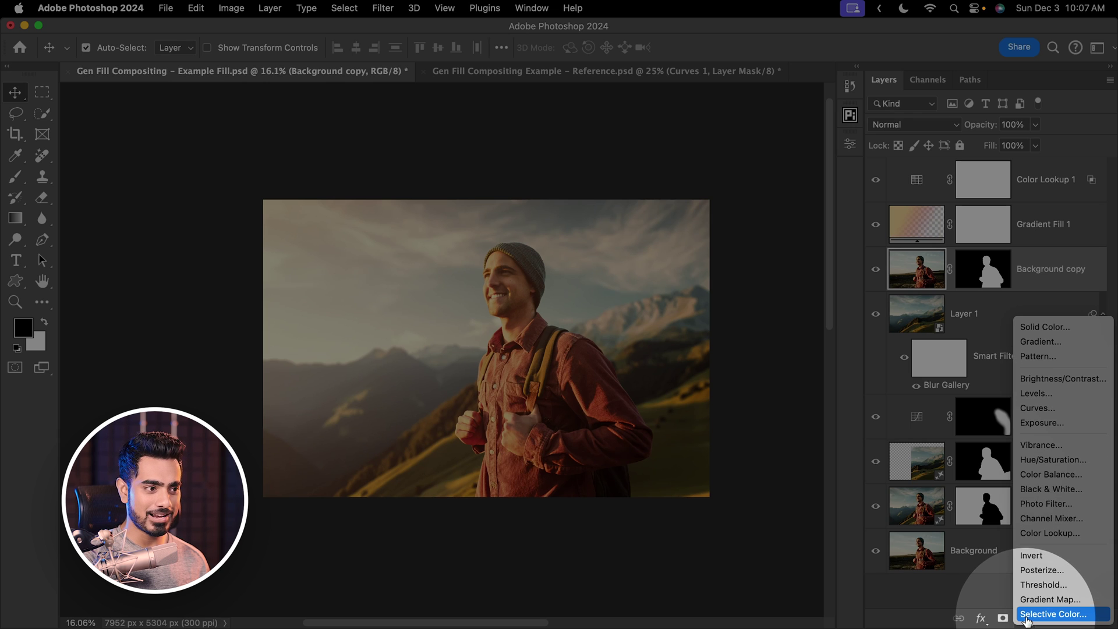
click(1048, 409)
mouse_move(811, 225)
mouse_down()
mouse_move(818, 256)
mouse_move(828, 217)
mouse_up()
drag(563, 290, 465, 284)
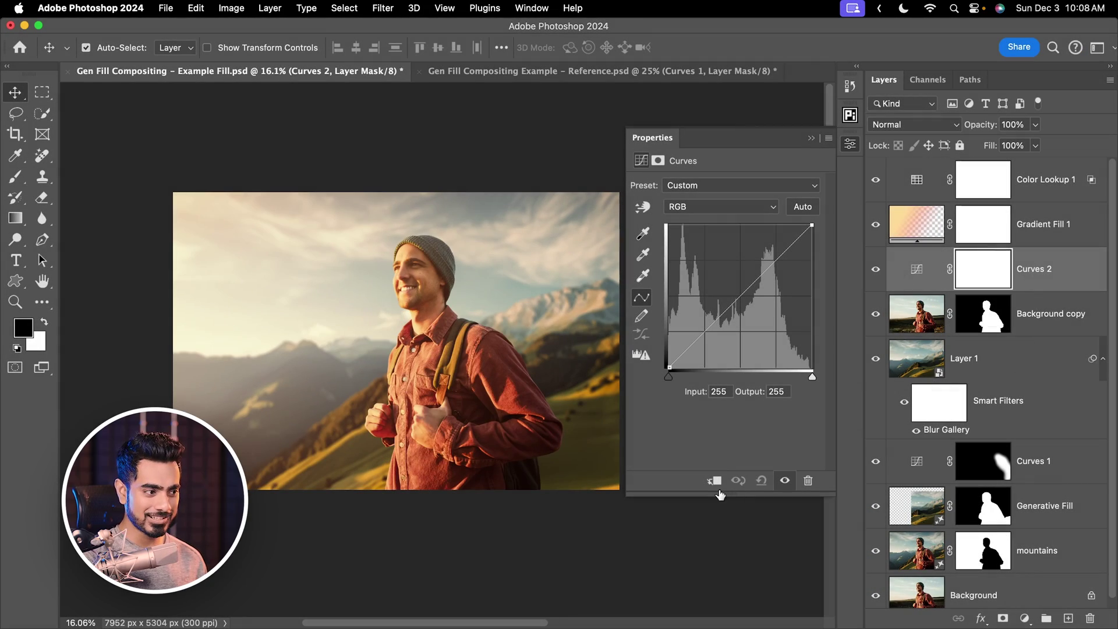
click(715, 481)
drag(536, 375, 582, 356)
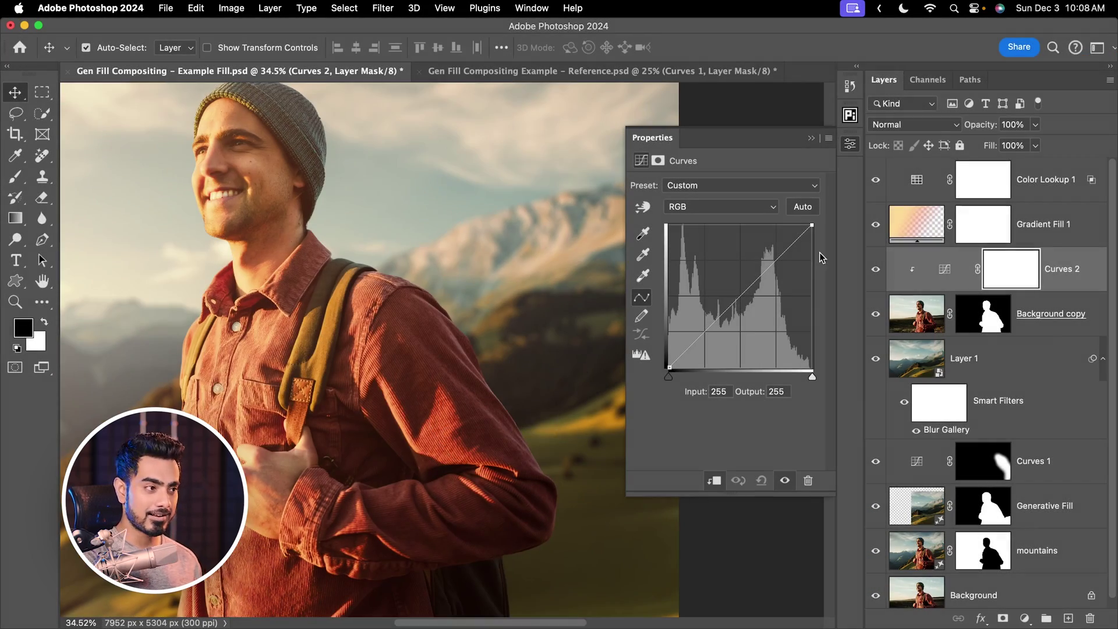
drag(812, 225, 827, 277)
drag(753, 317, 753, 331)
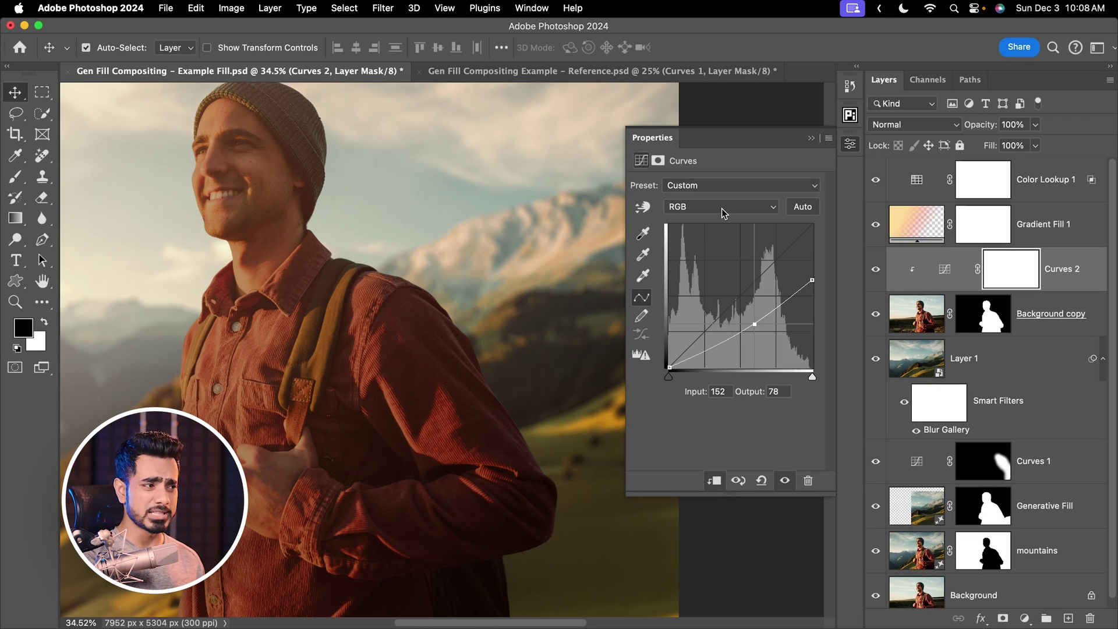
- Lower the Blue channel endpoint to 190 and Green to 236 to warm the hiker
click(730, 208)
click(712, 256)
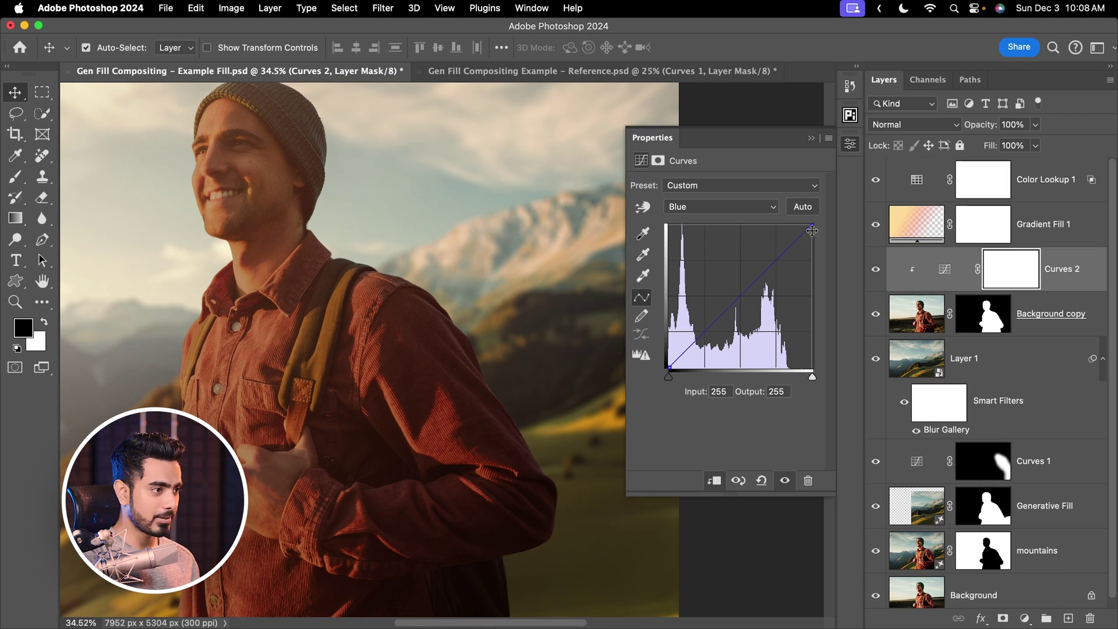
drag(811, 231, 821, 261)
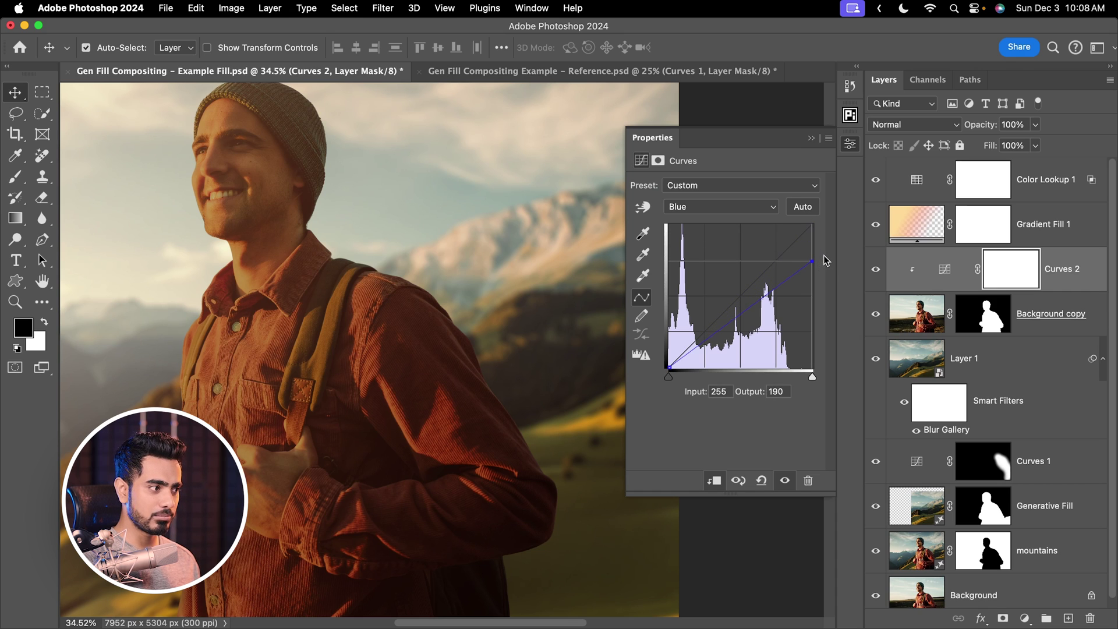
click(722, 208)
click(727, 192)
drag(812, 226, 811, 234)
- Invert the Curves 2 mask and paint white with a large brush over the hiker's far shoulder
click(1013, 275)
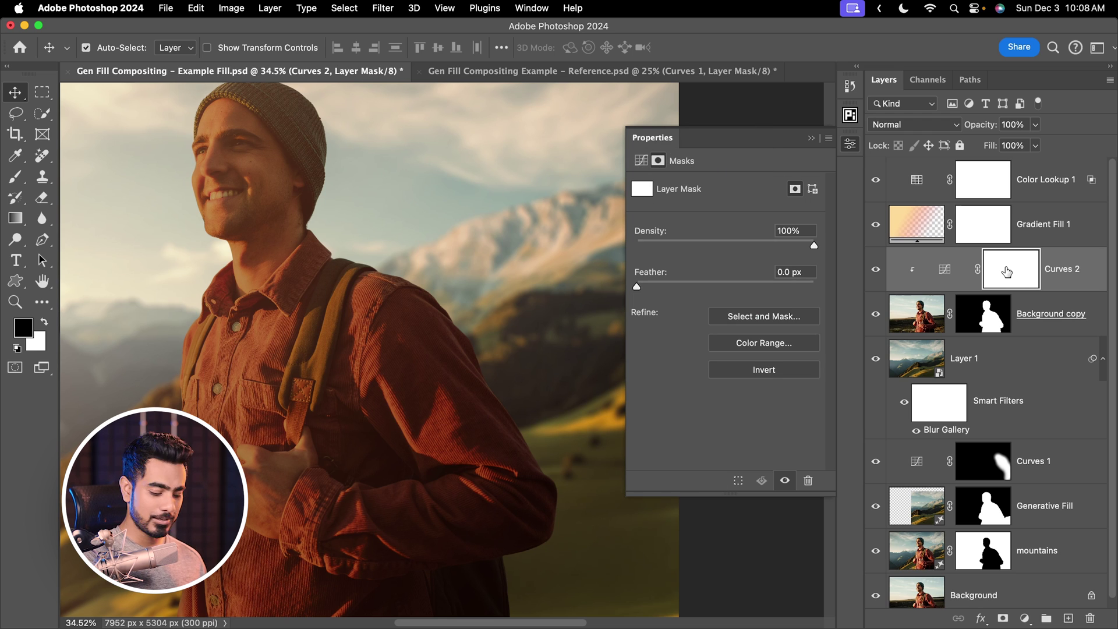
key(super+i)
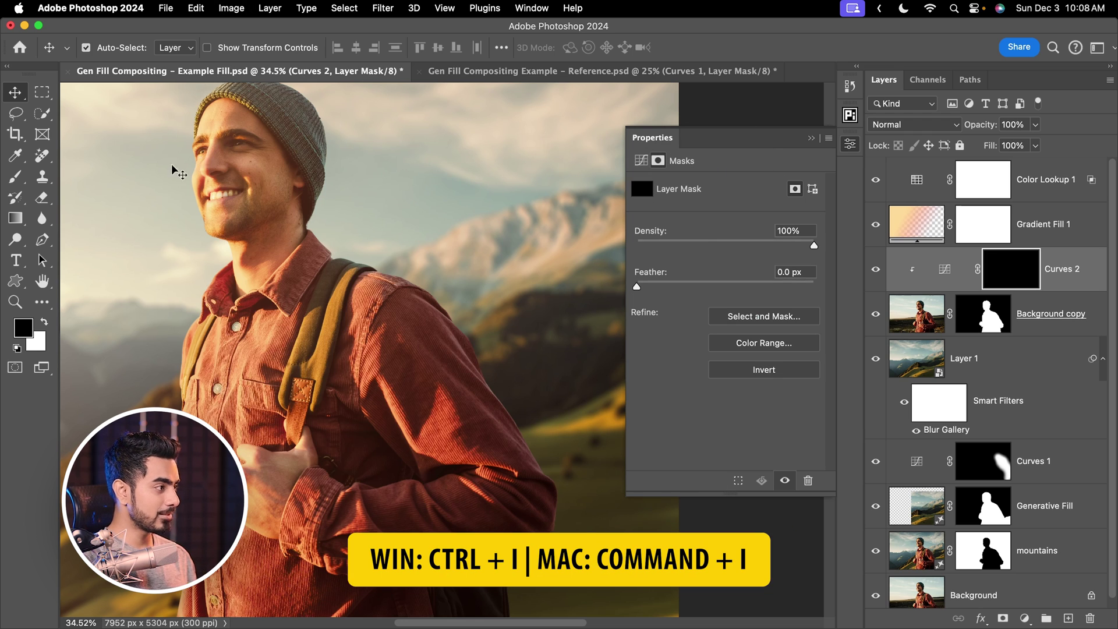
click(15, 176)
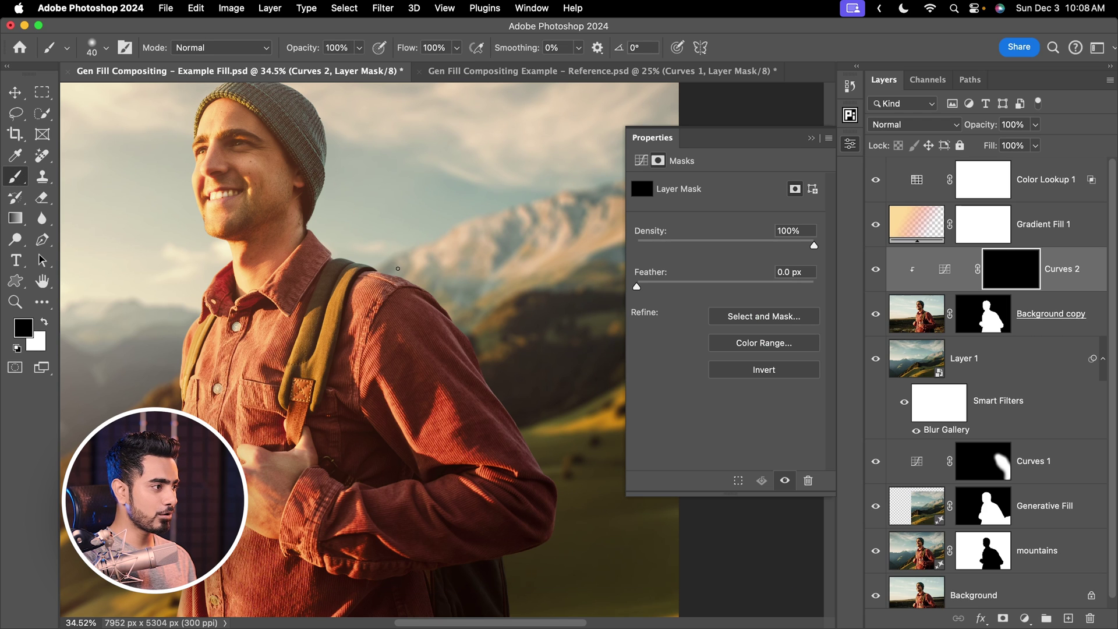
key(bracketright)
key(bracketright)
key(bracketright)
key(bracketright)
key(bracketright)
key(x)
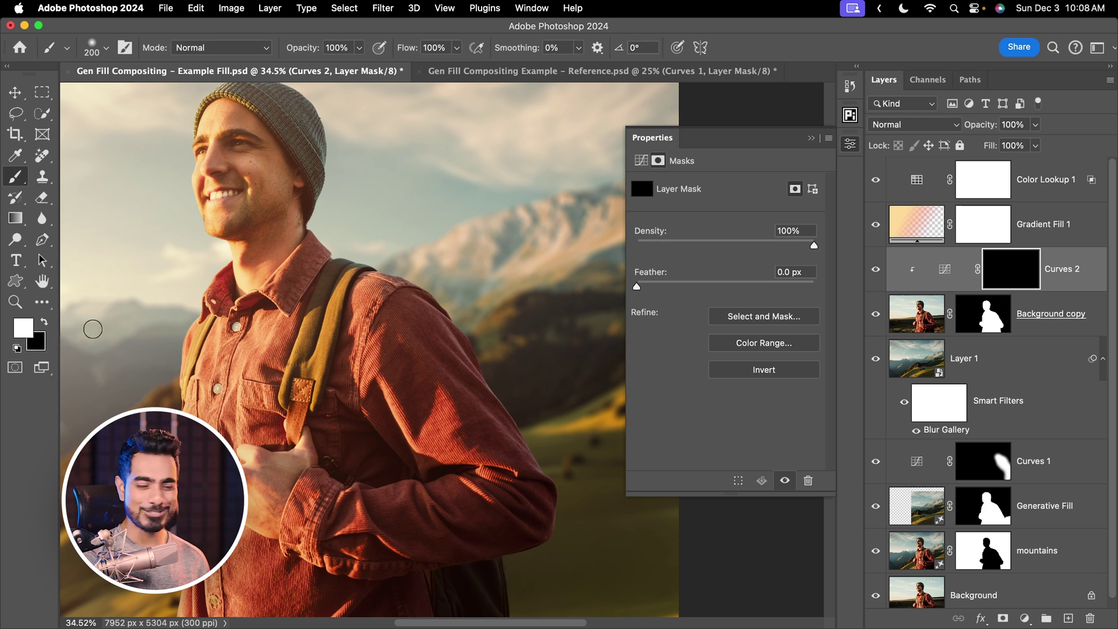
key(bracketright)
key(bracketright)
key(bracketright)
key(bracketright)
key(bracketright)
key(bracketright)
key(bracketright)
key(bracketright)
key(bracketright)
key(bracketright)
key(bracketright)
key(bracketright)
key(bracketright)
key(bracketright)
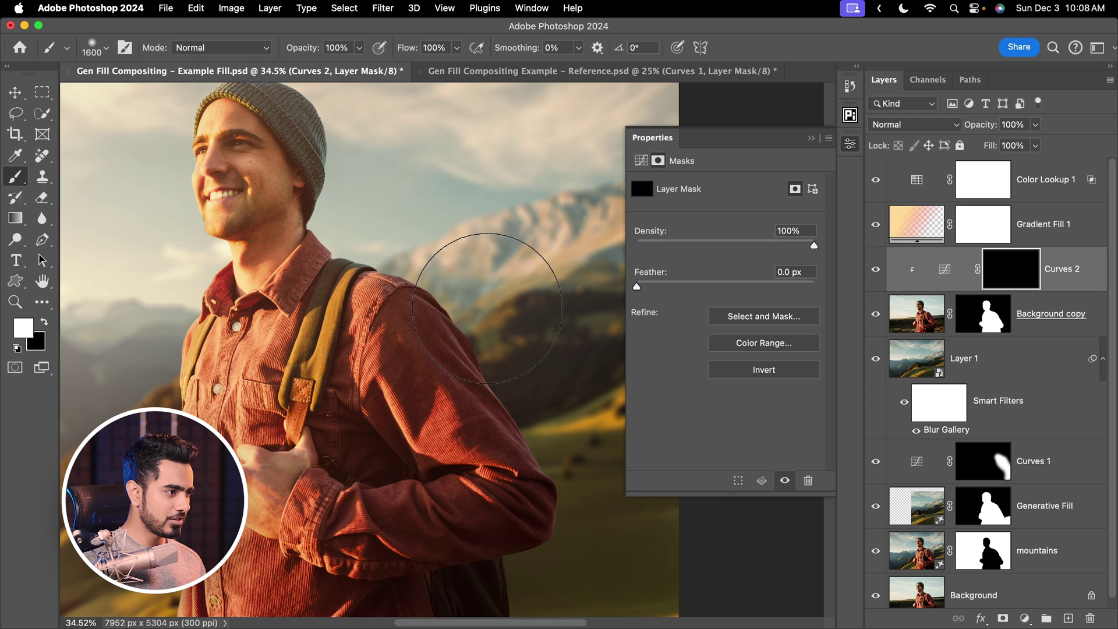
mouse_move(518, 370)
mouse_down()
mouse_move(512, 407)
mouse_move(533, 466)
mouse_up()
- Fit the image in the window and toggle Curves 2 off and on to compare
key(super+0)
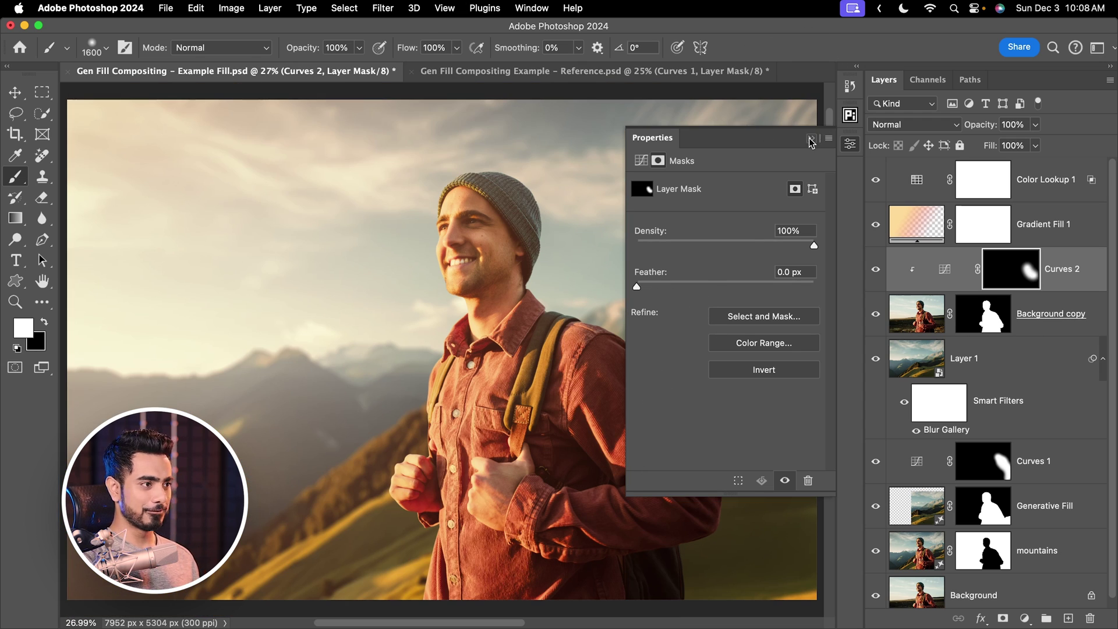
click(811, 138)
click(875, 270)
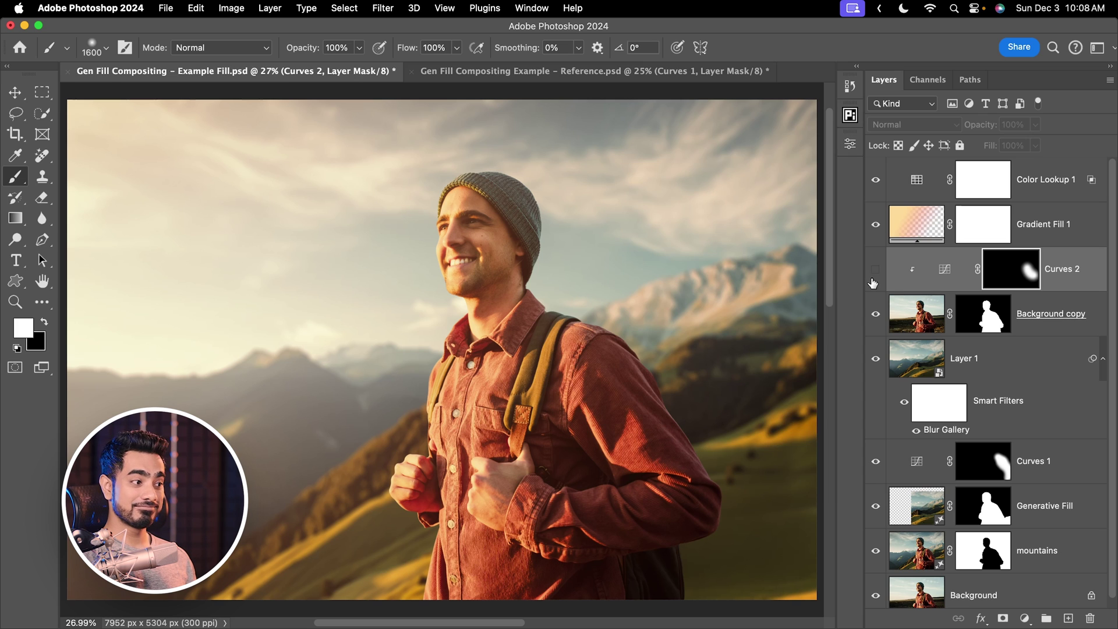
click(874, 271)
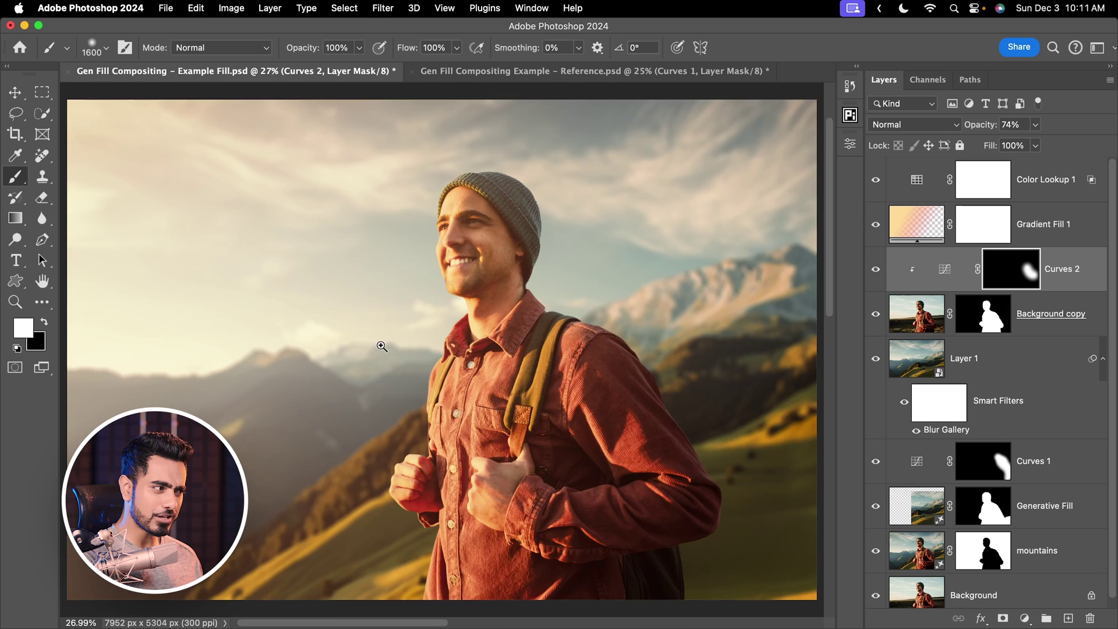
drag(374, 350, 478, 324)
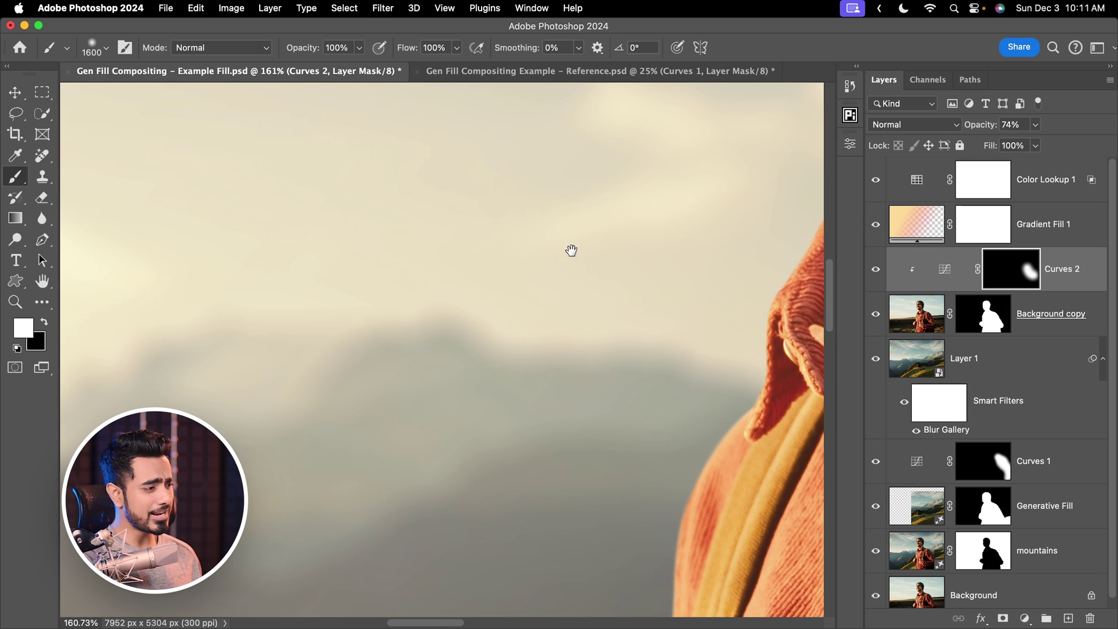
drag(694, 216, 422, 337)
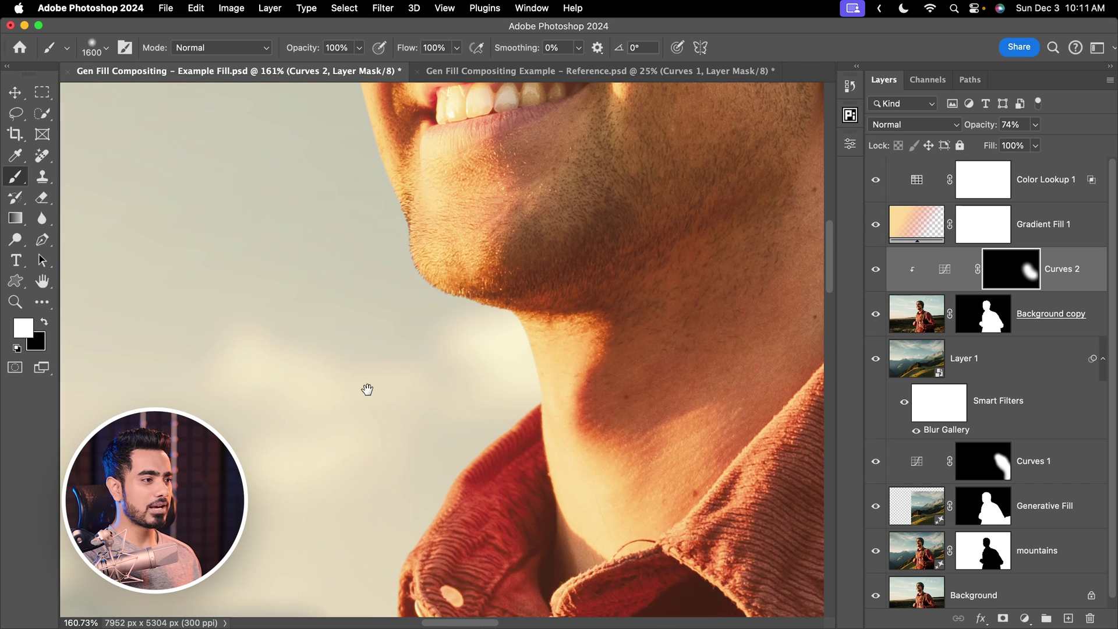
drag(540, 260, 509, 273)
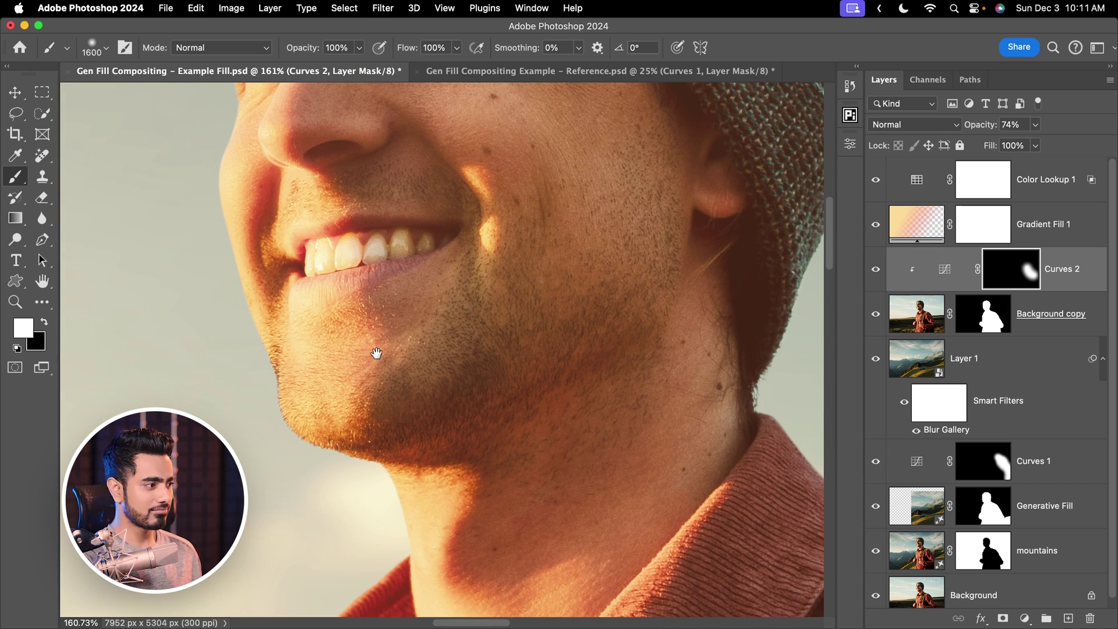
scroll(372, 367, down, 10)
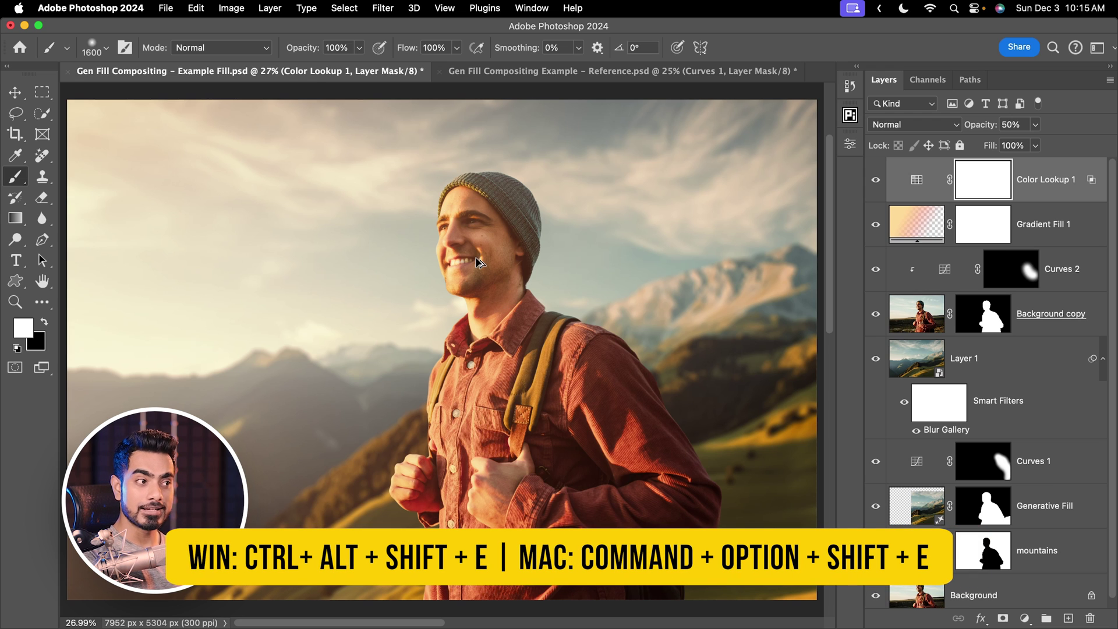
- Merge all visible layers into Layer 2, convert it for smart filters, and launch Camera Raw Filter
key(super+alt+shift+e)
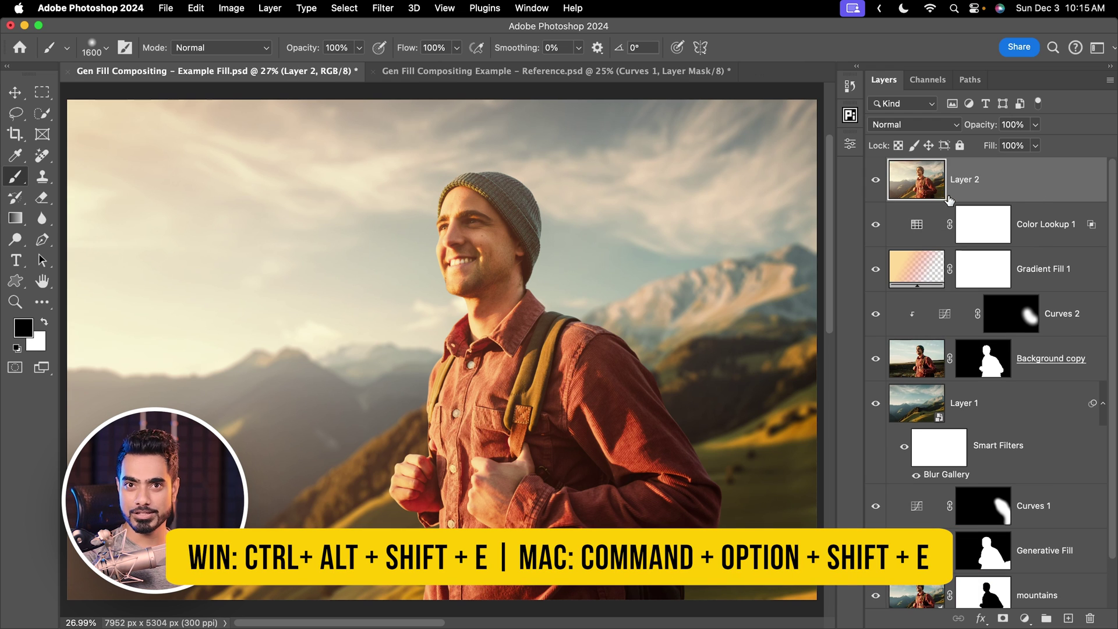
click(382, 8)
click(405, 57)
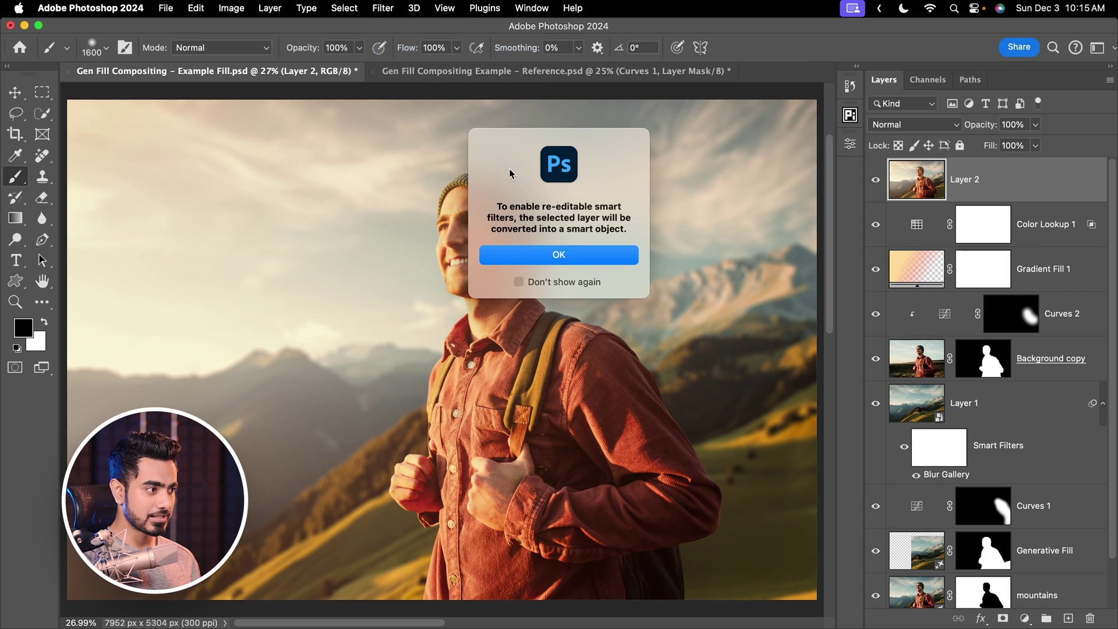
click(519, 254)
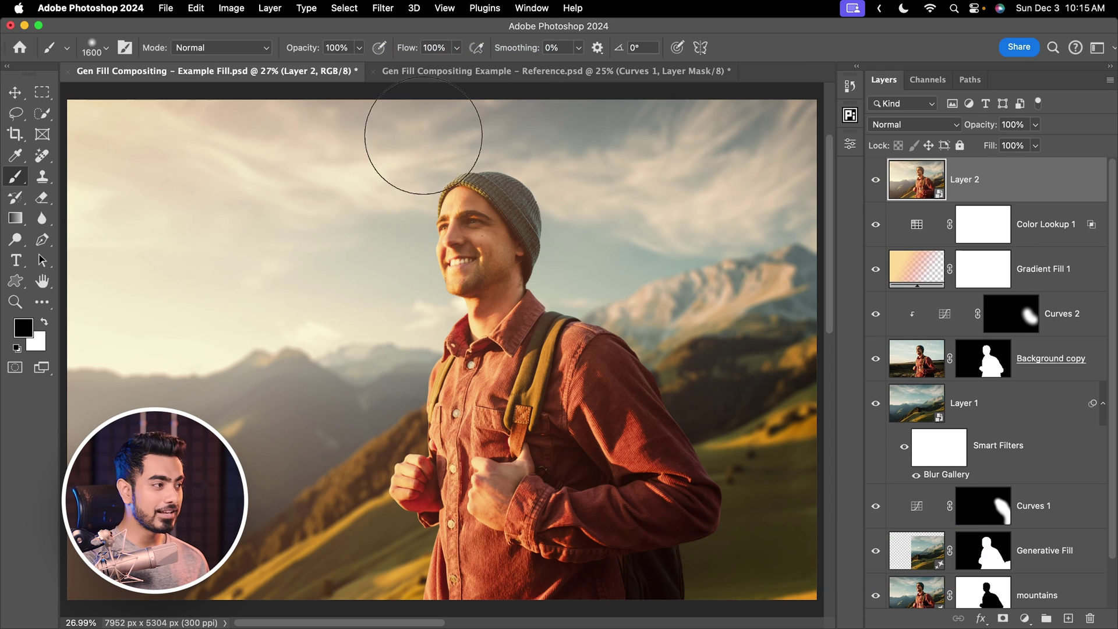
click(385, 8)
click(440, 130)
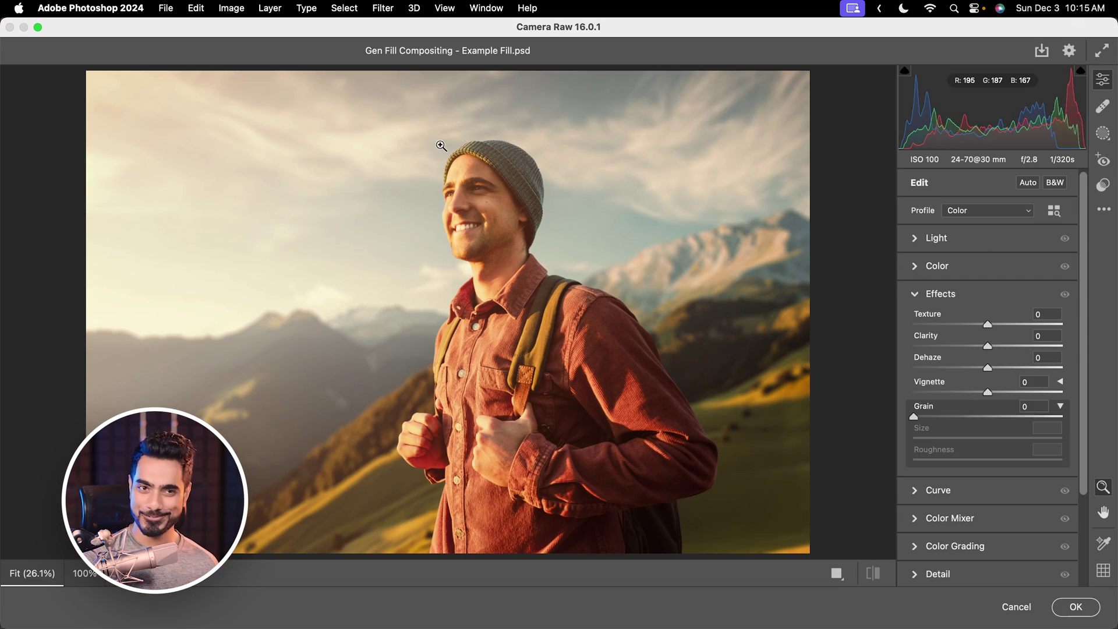
- In Camera Raw Effects, set Grain 36, Size 29 and Roughness 52, then apply the filter
click(915, 294)
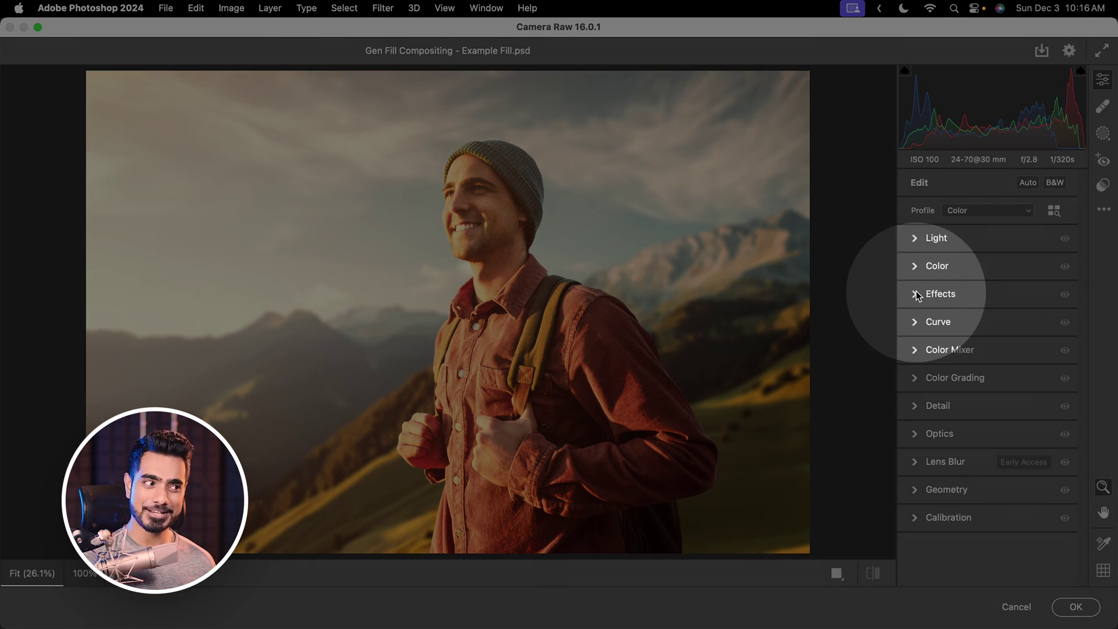
click(916, 294)
drag(915, 417, 931, 418)
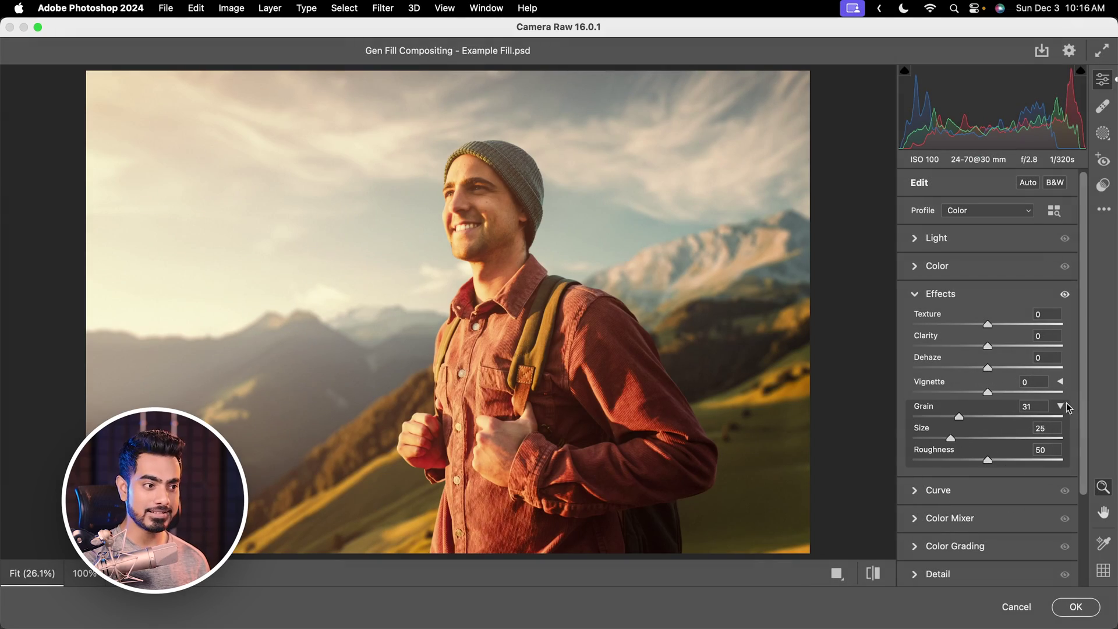
click(1061, 407)
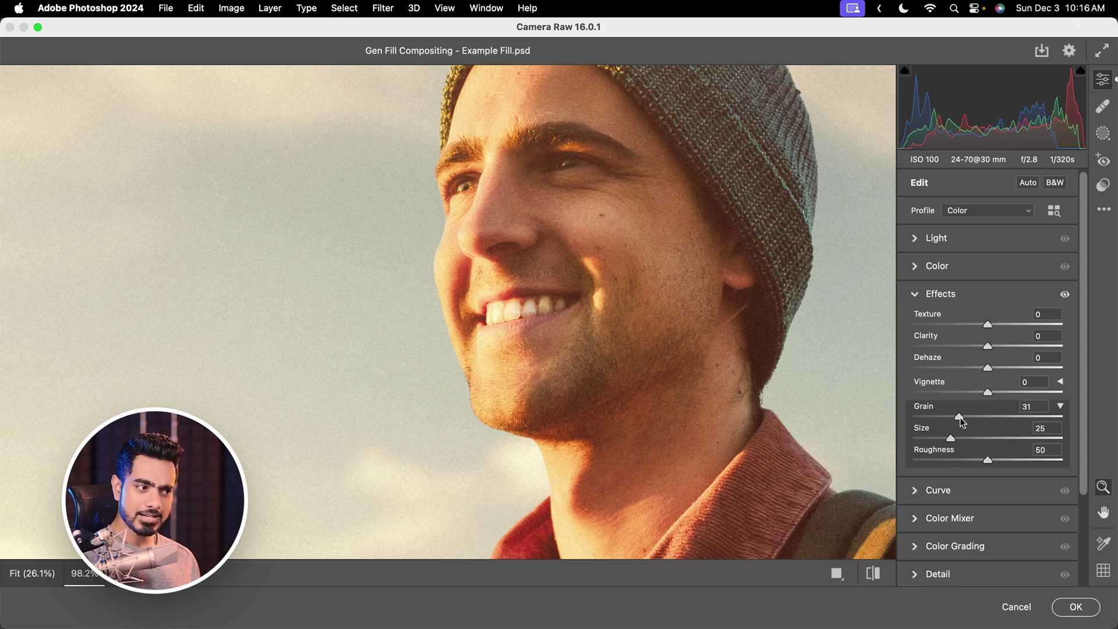
drag(999, 421, 1081, 419)
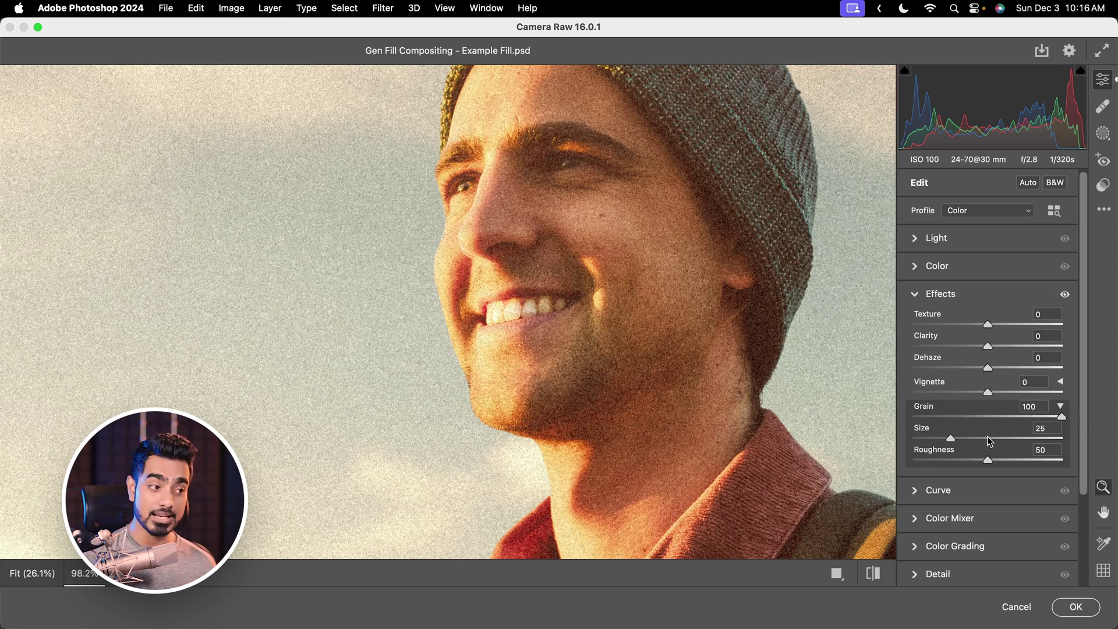
drag(951, 438, 1021, 436)
scroll(449, 274, up, 5)
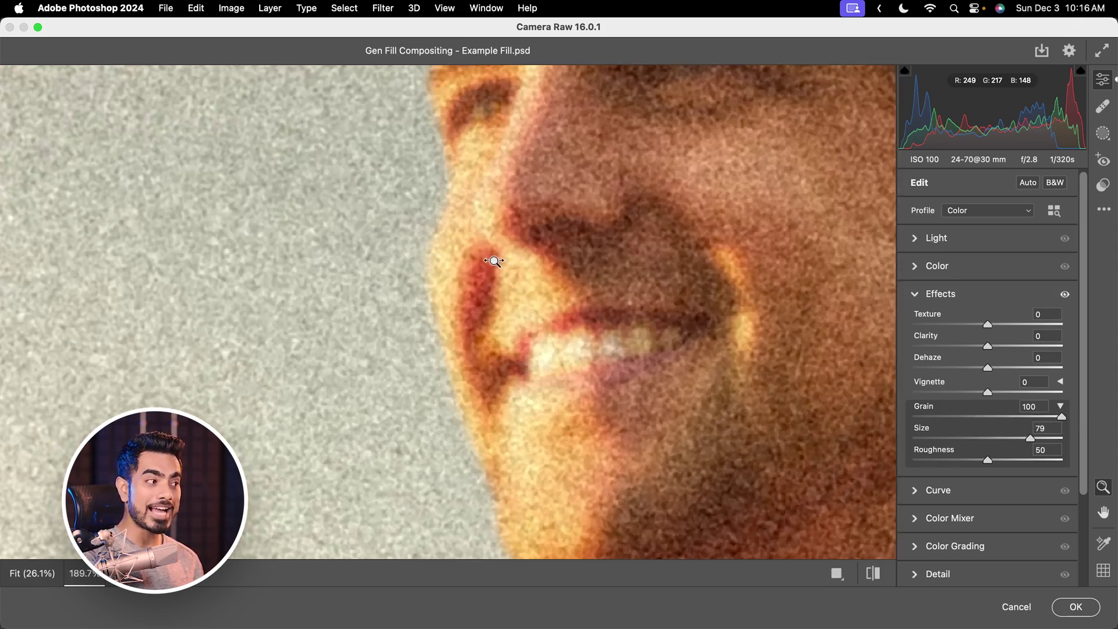
scroll(620, 292, down, 5)
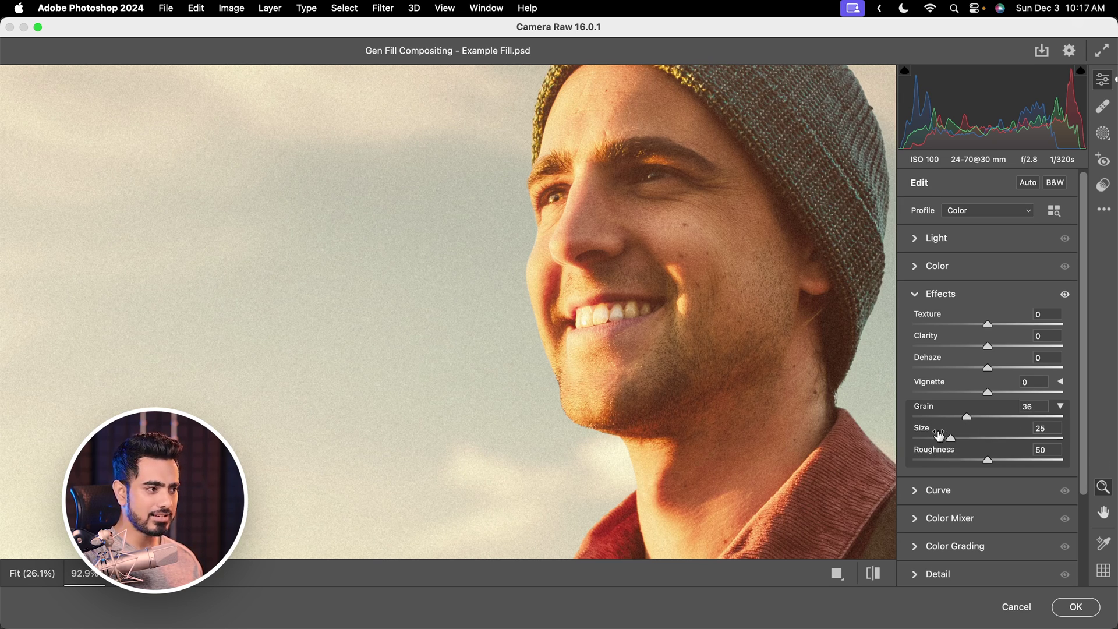
drag(953, 439, 960, 441)
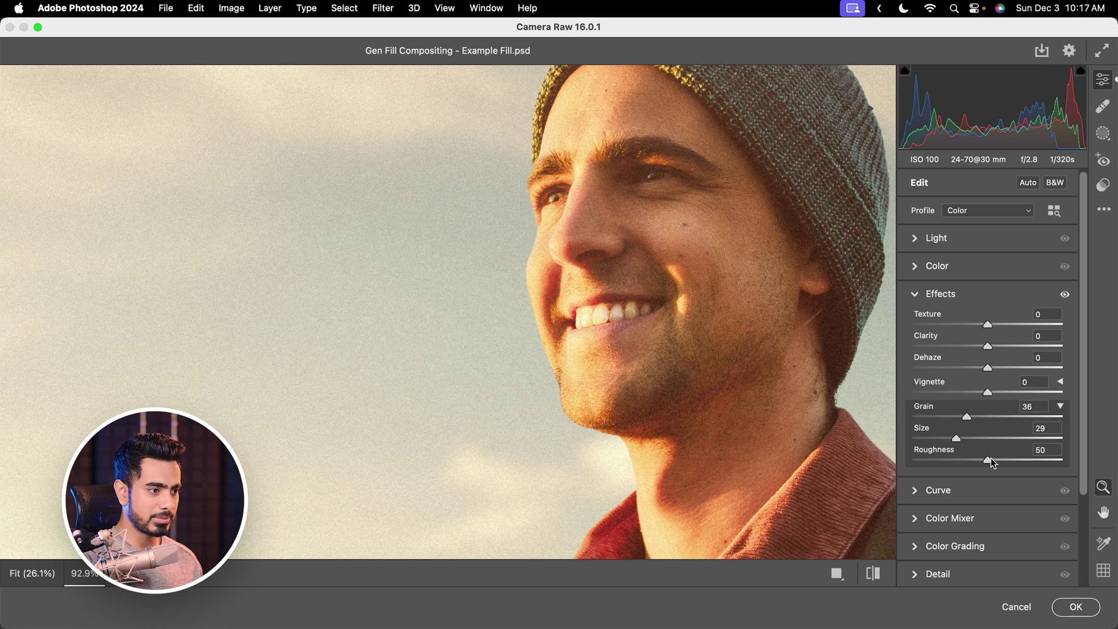
drag(1009, 460, 993, 463)
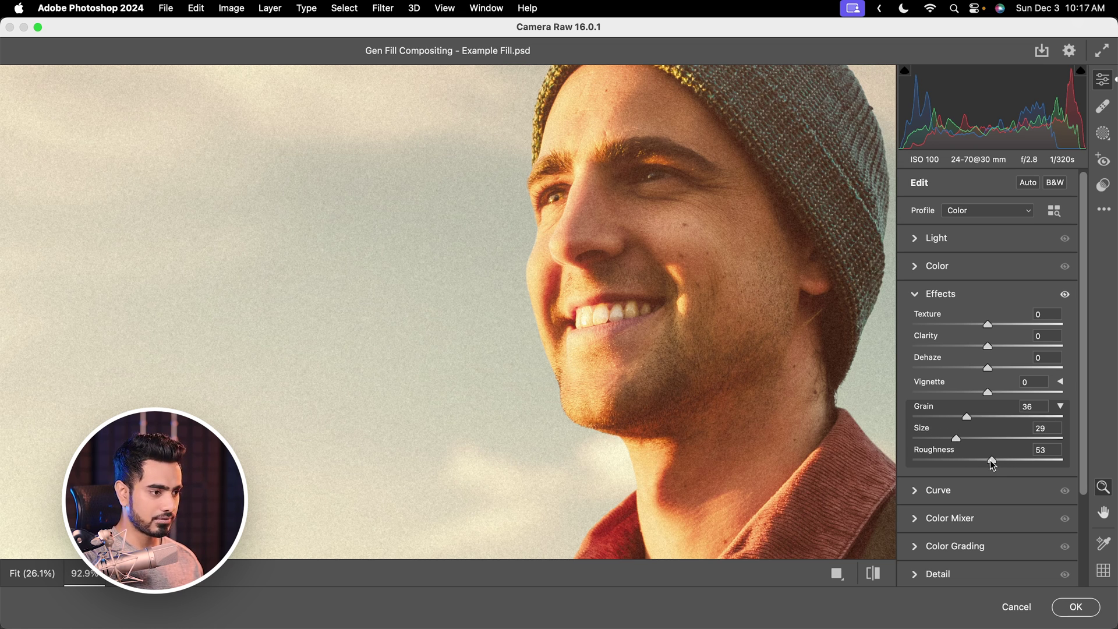
click(1076, 608)
click(532, 336)
- Zoom in closely to inspect the grain, then fit the whole photo back in the window
drag(531, 336, 444, 415)
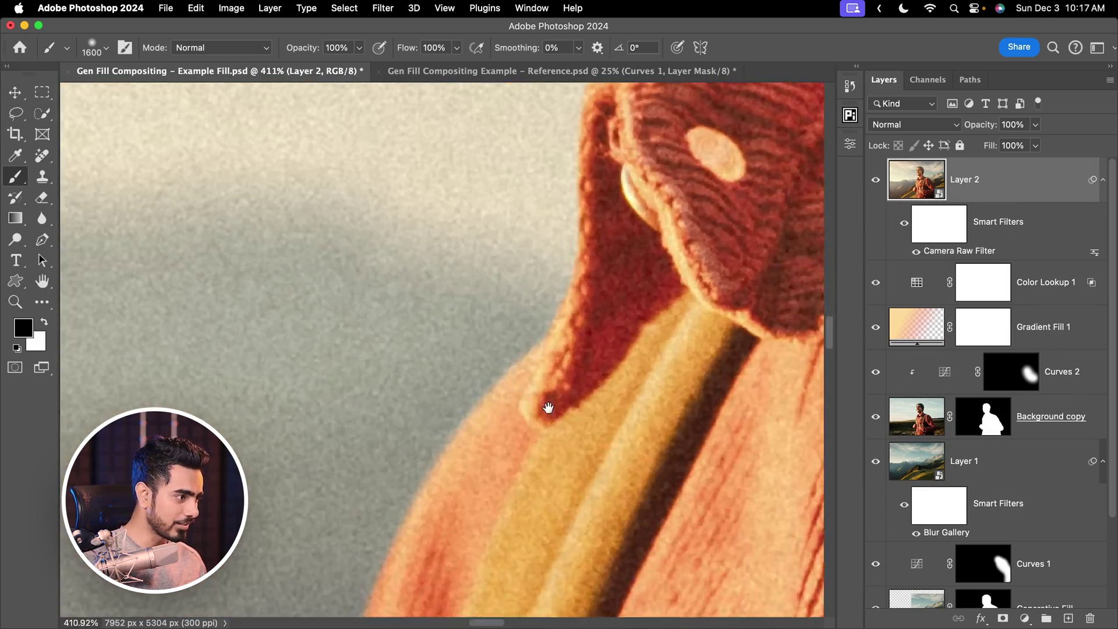
scroll(512, 382, down, 10)
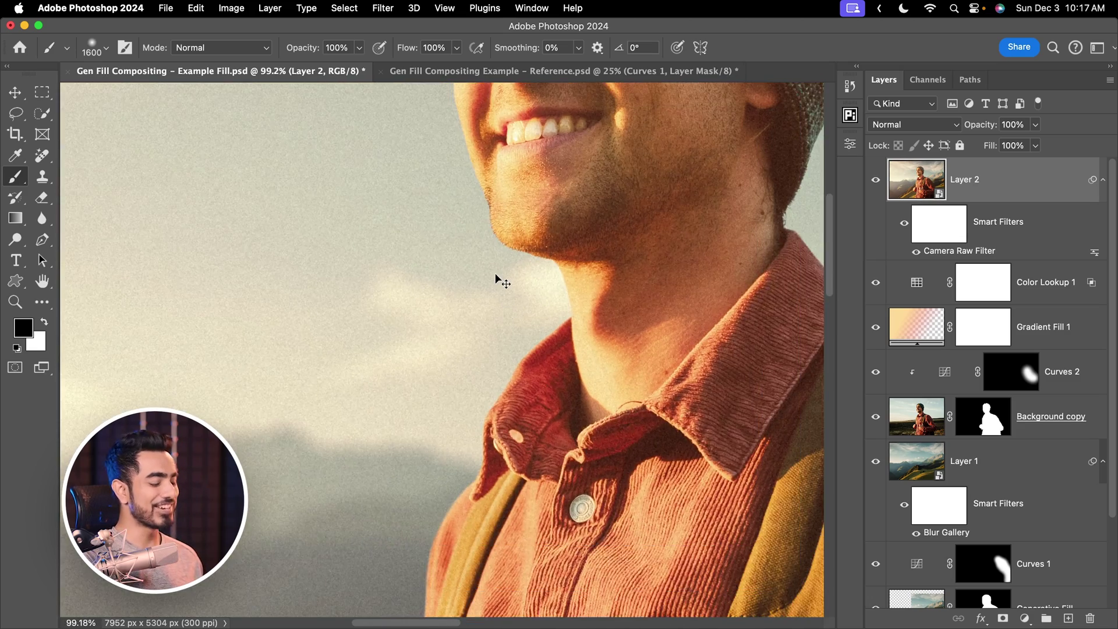
key(super+0)
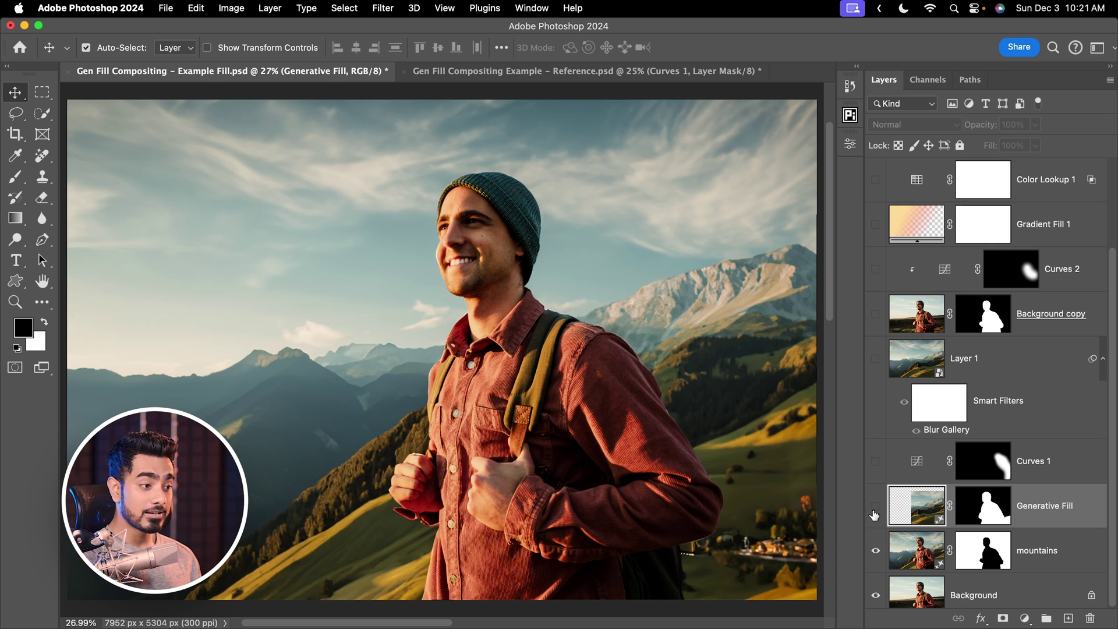
- Show Generative Fill, delete Curves 1, and turn the blurred mountains and Background copy hiker back on
click(875, 507)
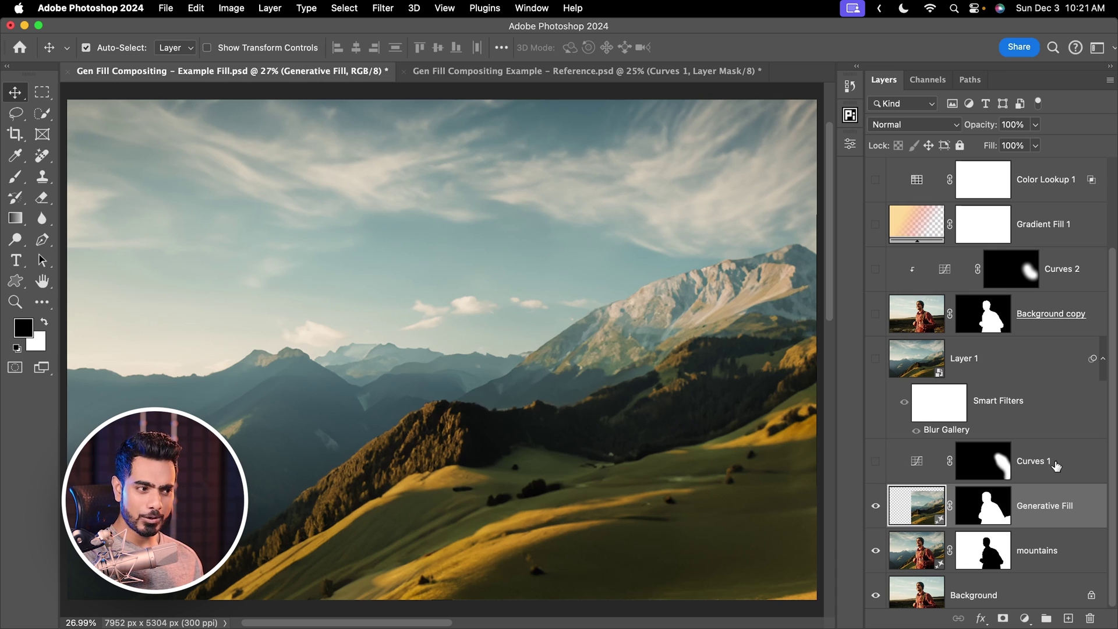
drag(1055, 464, 1090, 618)
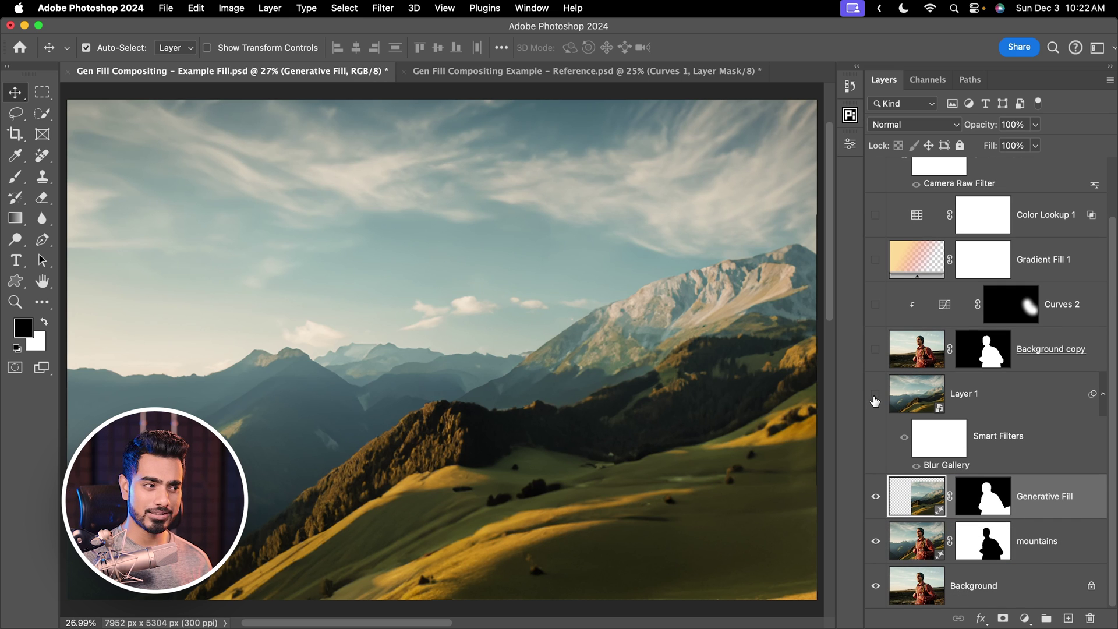
click(875, 395)
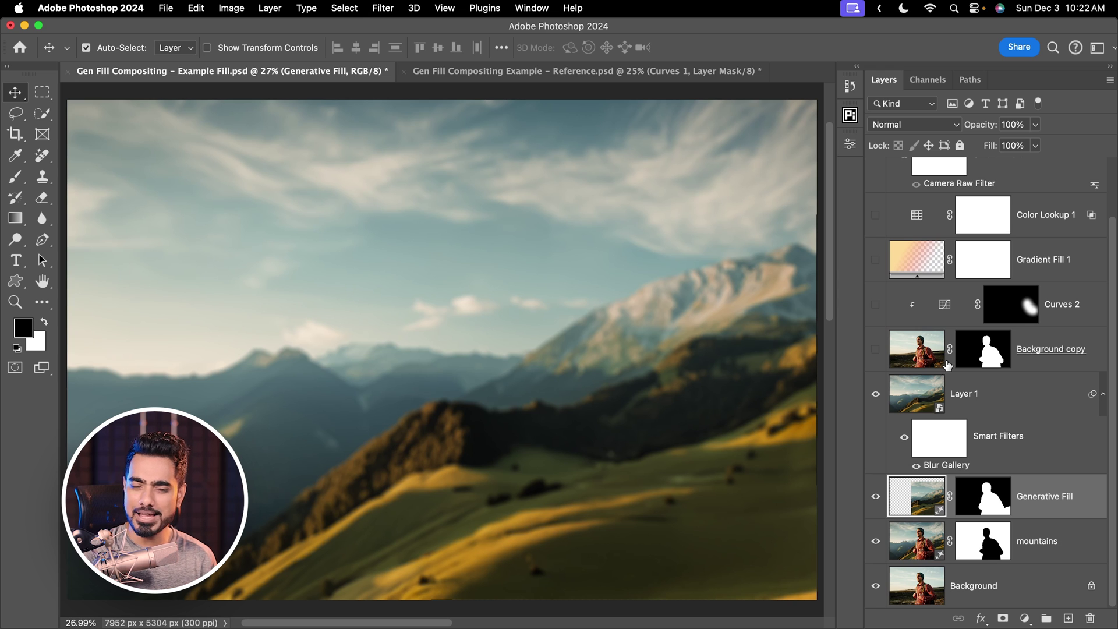
click(875, 350)
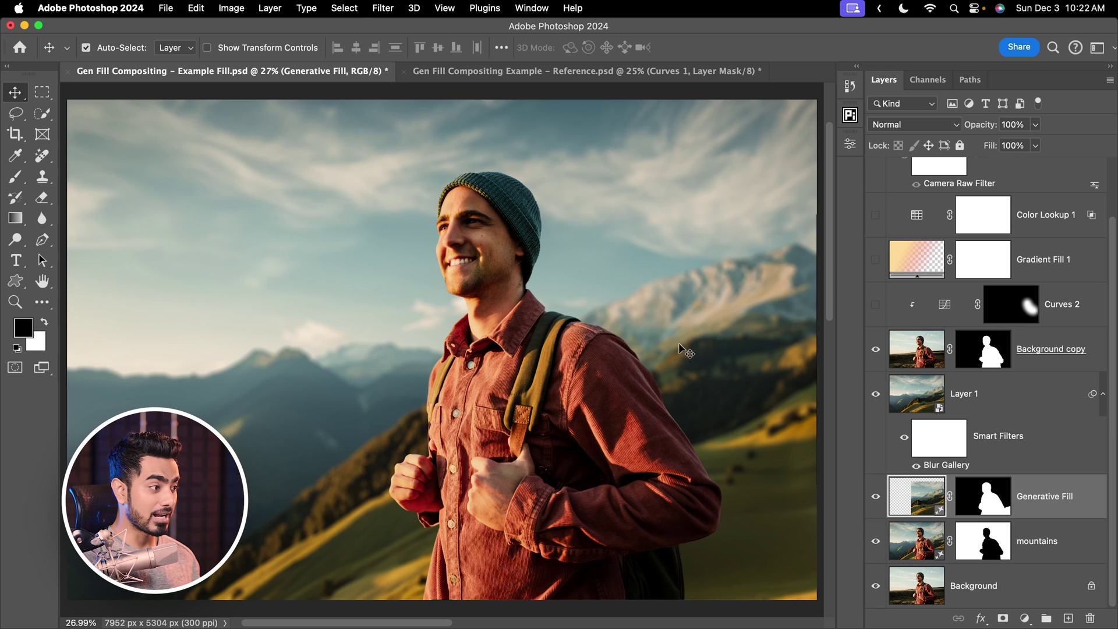
drag(463, 290, 540, 298)
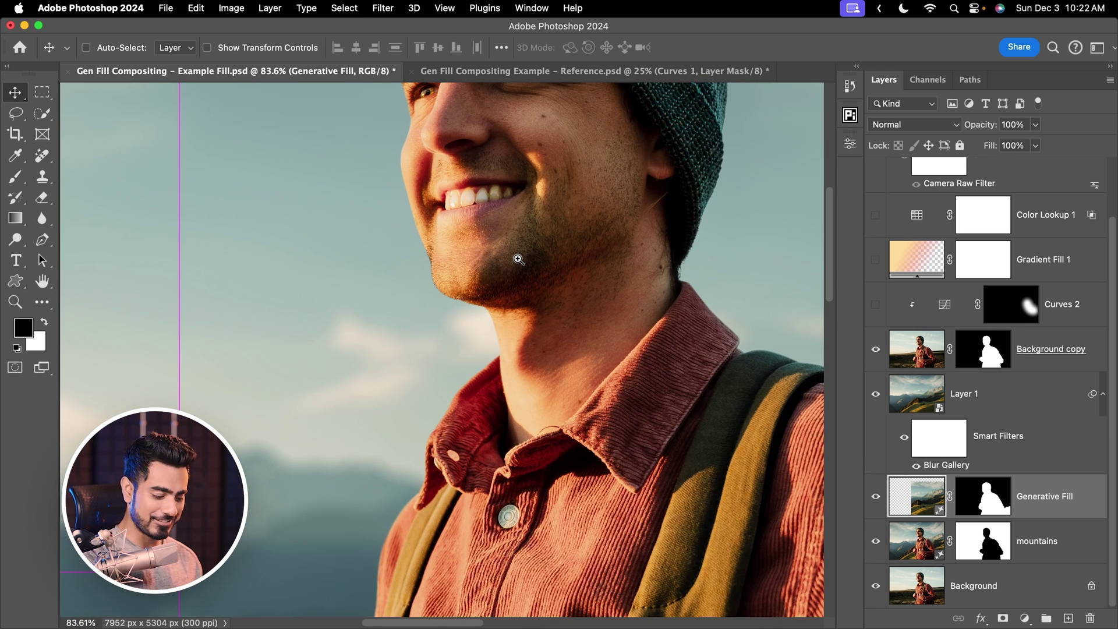
key(super+0)
- Turn Curves 2, Gradient Fill 1 and Color Lookup 1 back on, comparing the shoulder darkening
click(876, 305)
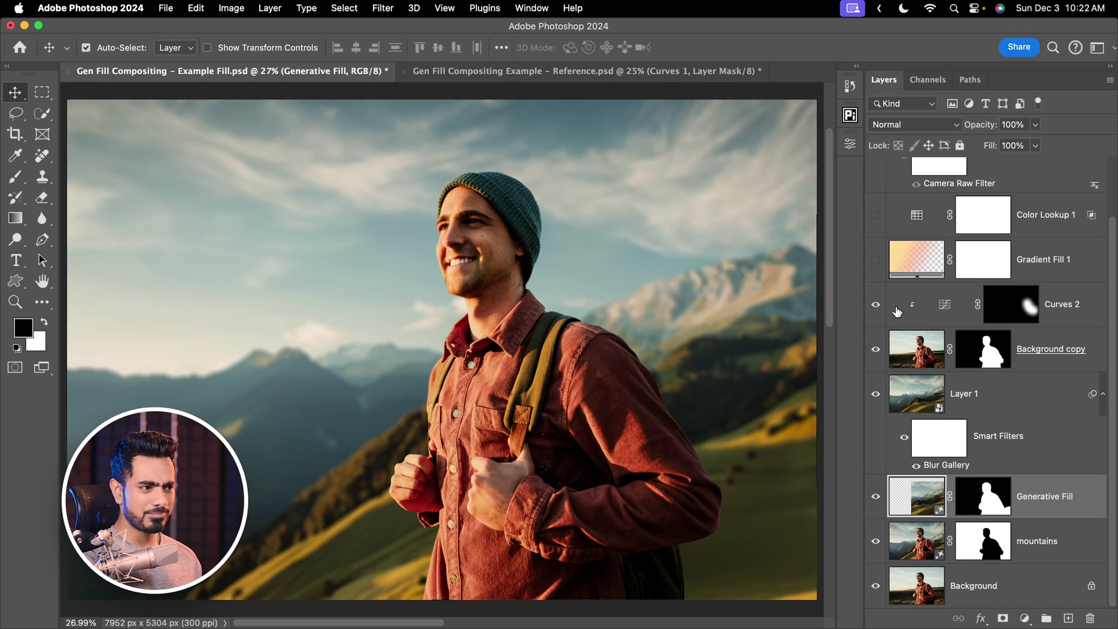
click(876, 305)
click(876, 307)
click(874, 260)
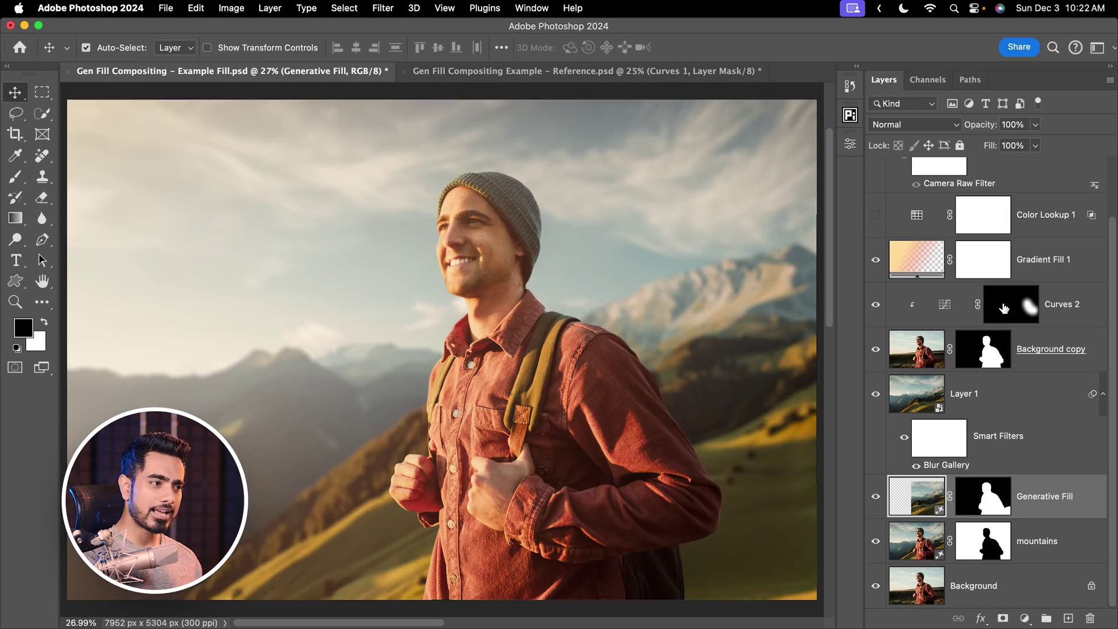
scroll(1109, 350, up, 3)
click(876, 282)
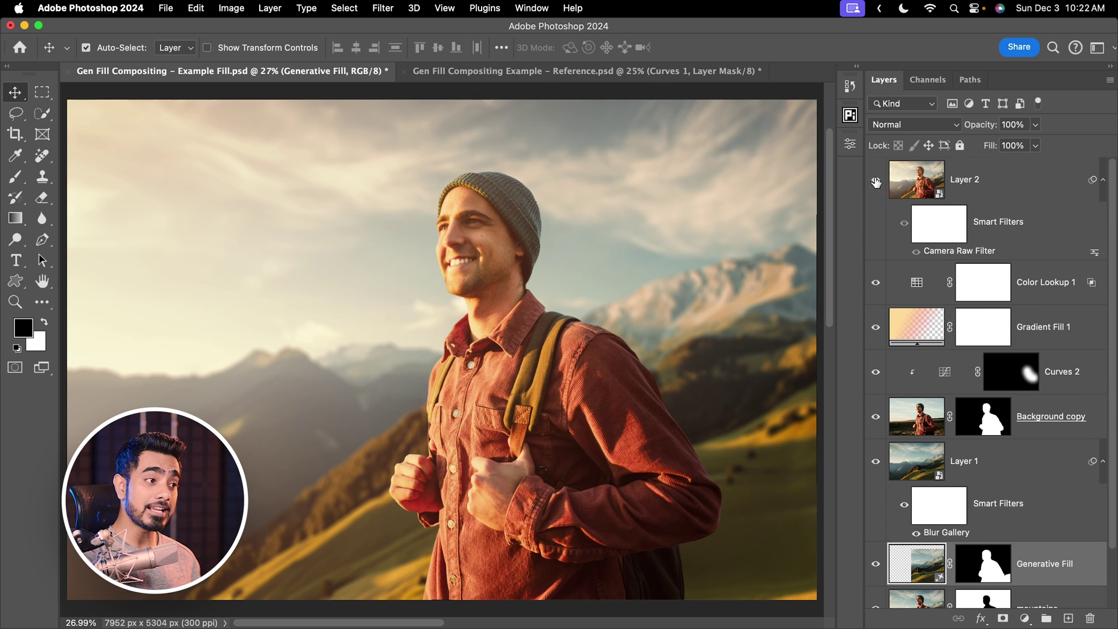
drag(501, 295, 580, 146)
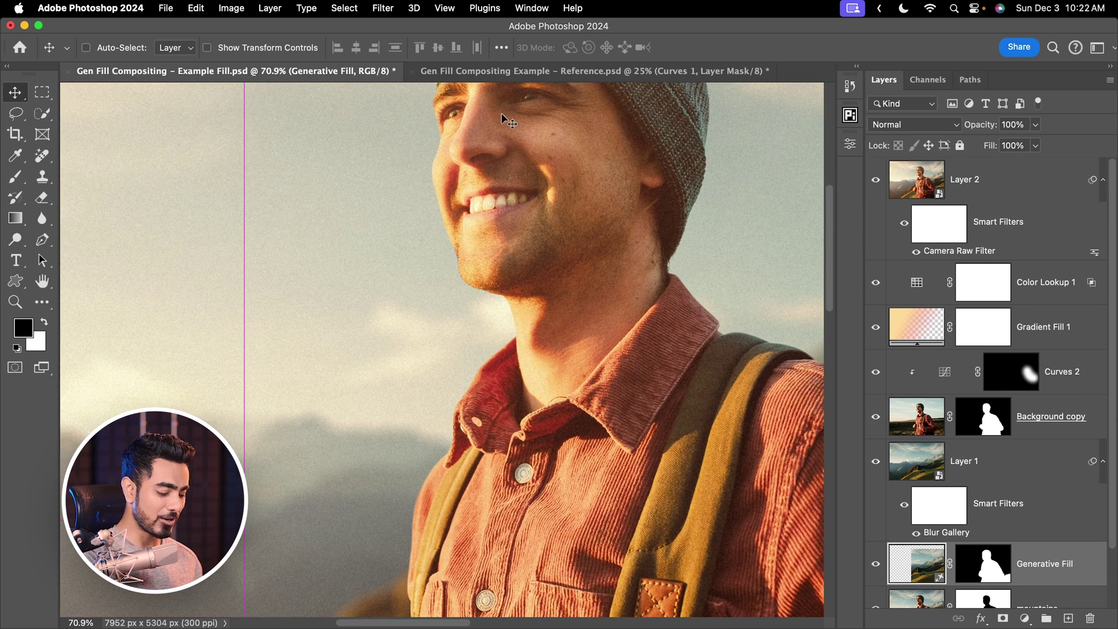